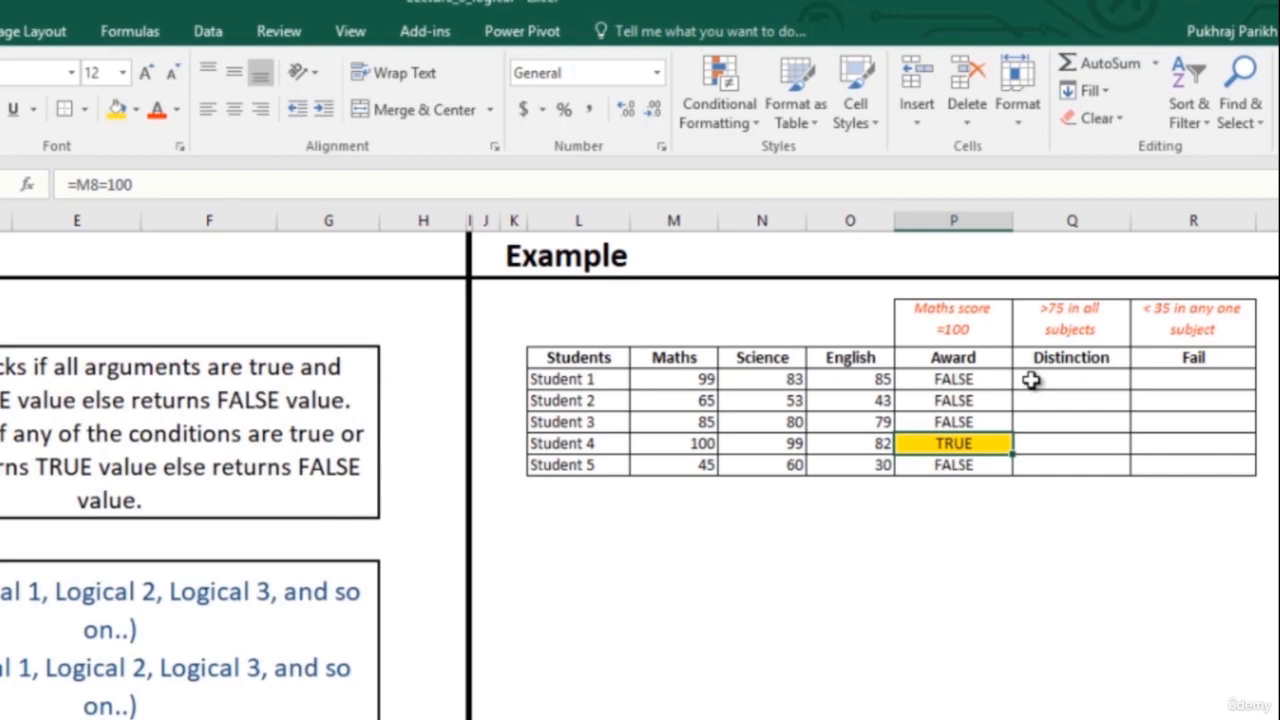
- Start an AND formula in Student 1's Distinction cell with the Maths condition M5>75
click(1030, 380)
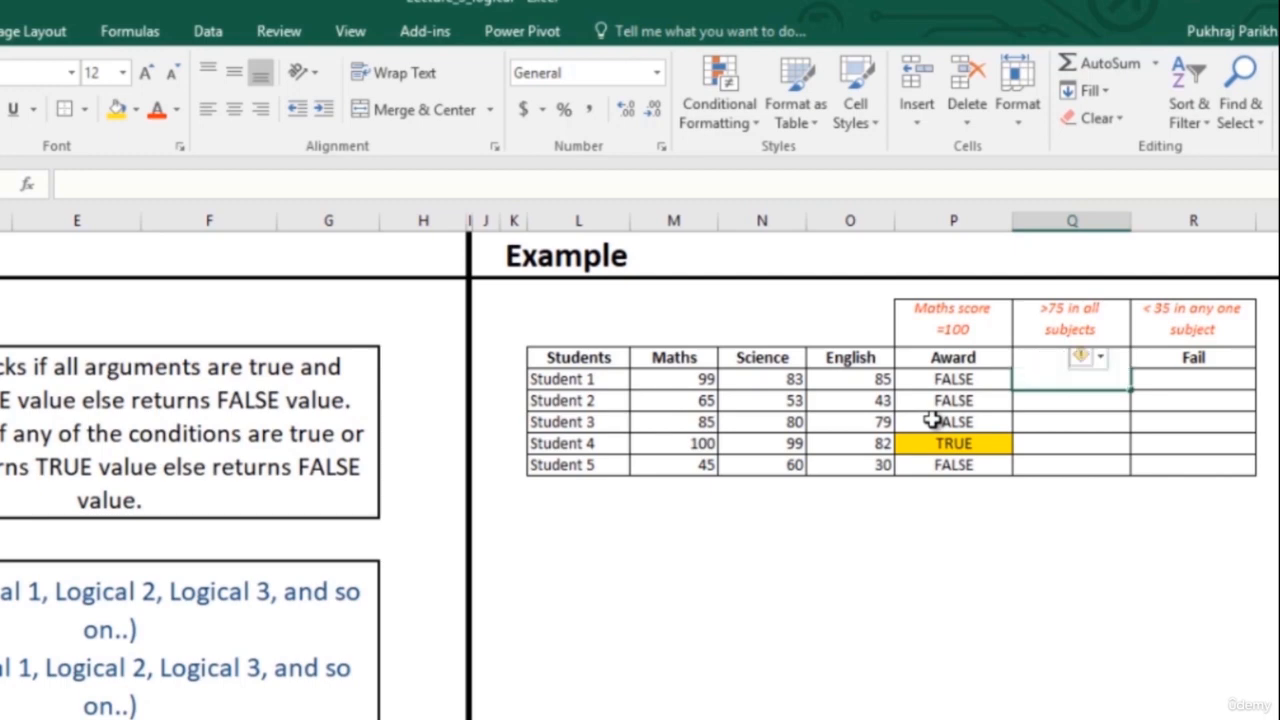
text(=and)
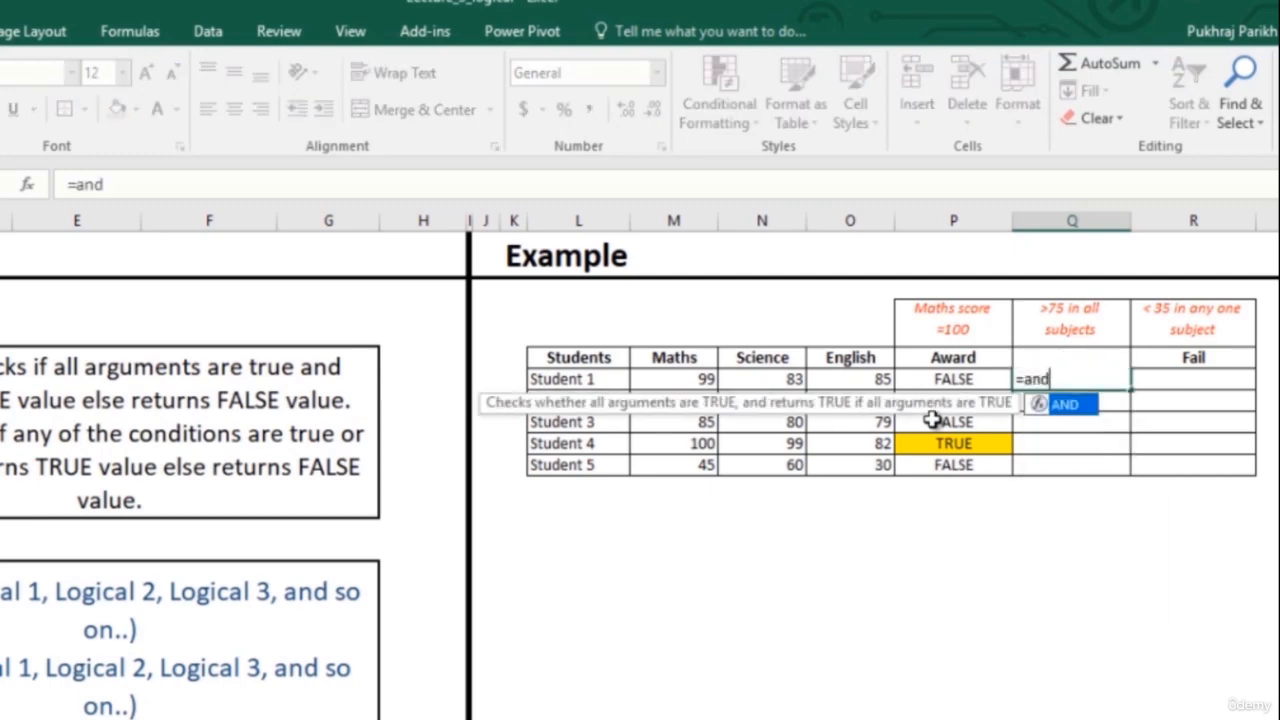
key(Tab)
key(Left)
key(Left)
key(Left)
key(Left)
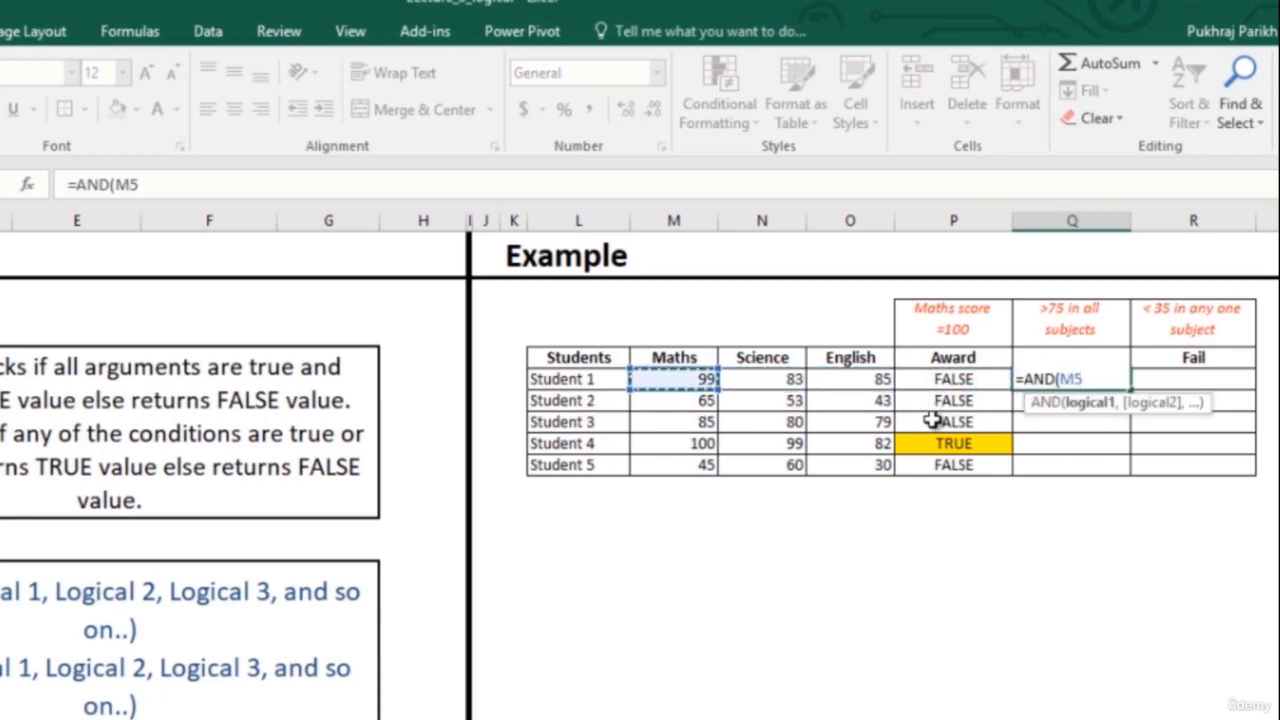
text(>75)
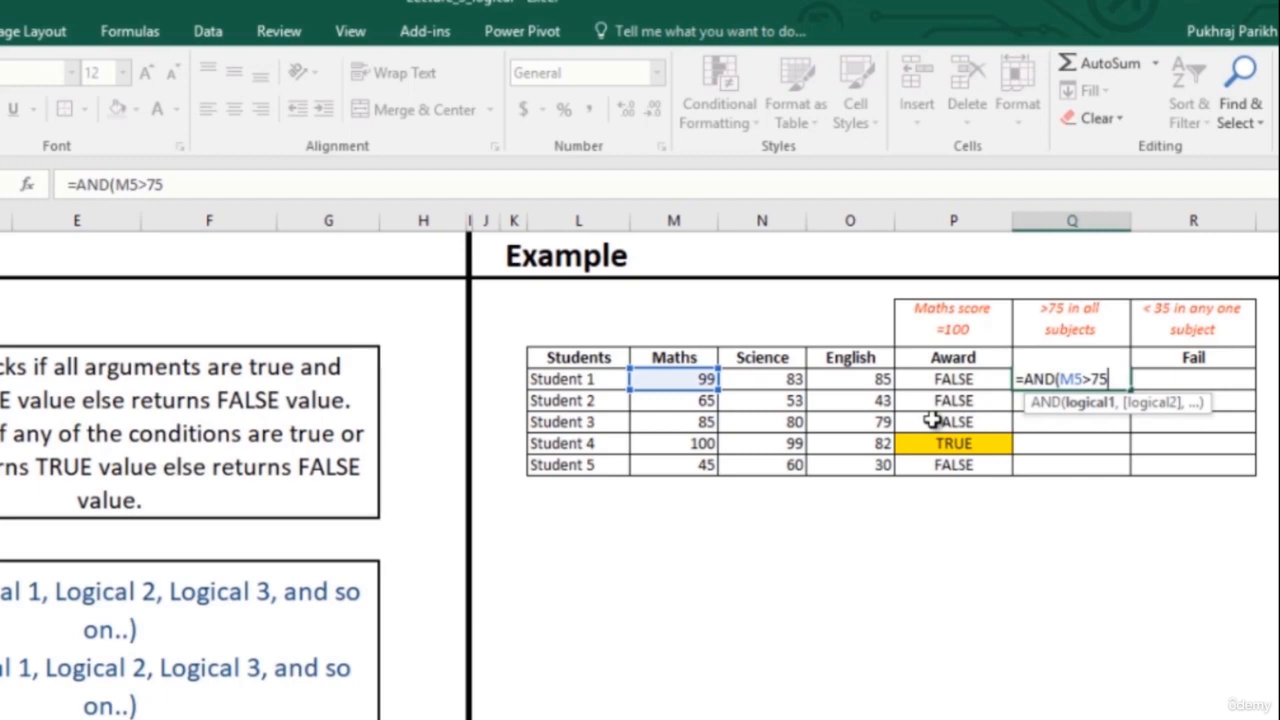
- Complete the AND formula with the conditions N5>75 and O5>75, and fill it down the Distinction column to Student 5
text(,)
key(Left)
key(Left)
key(Left)
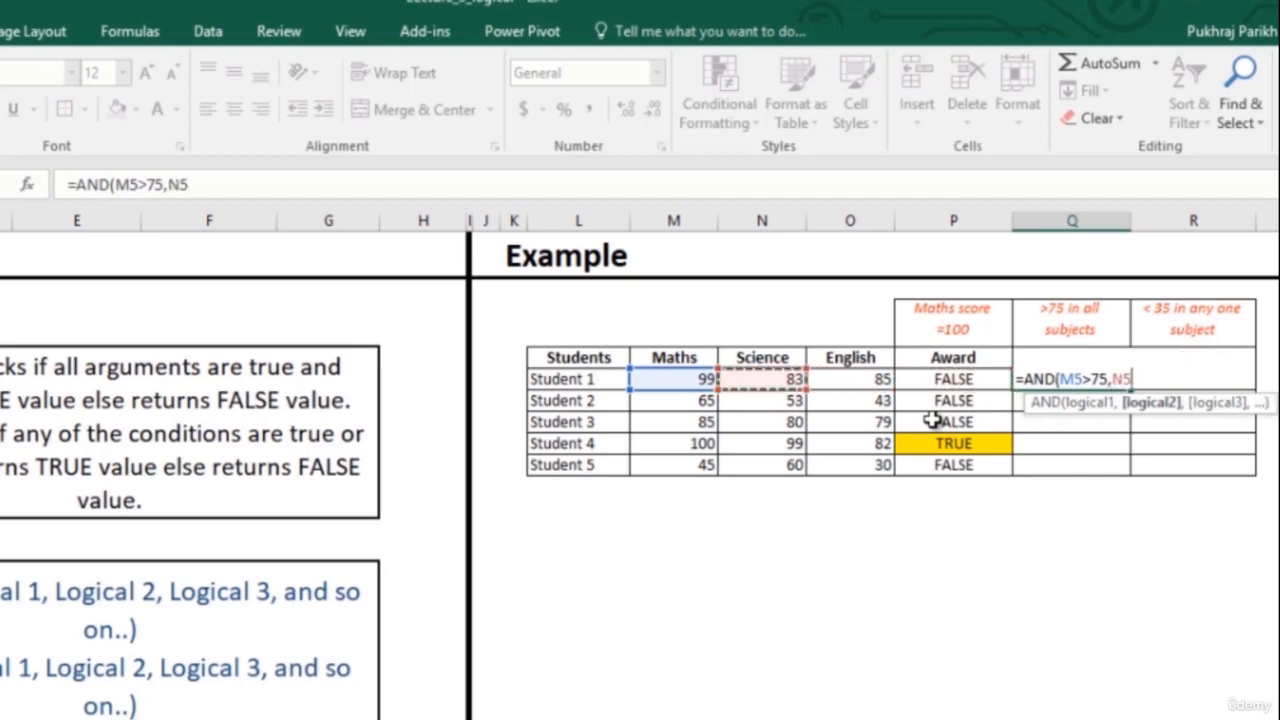
text(>75,)
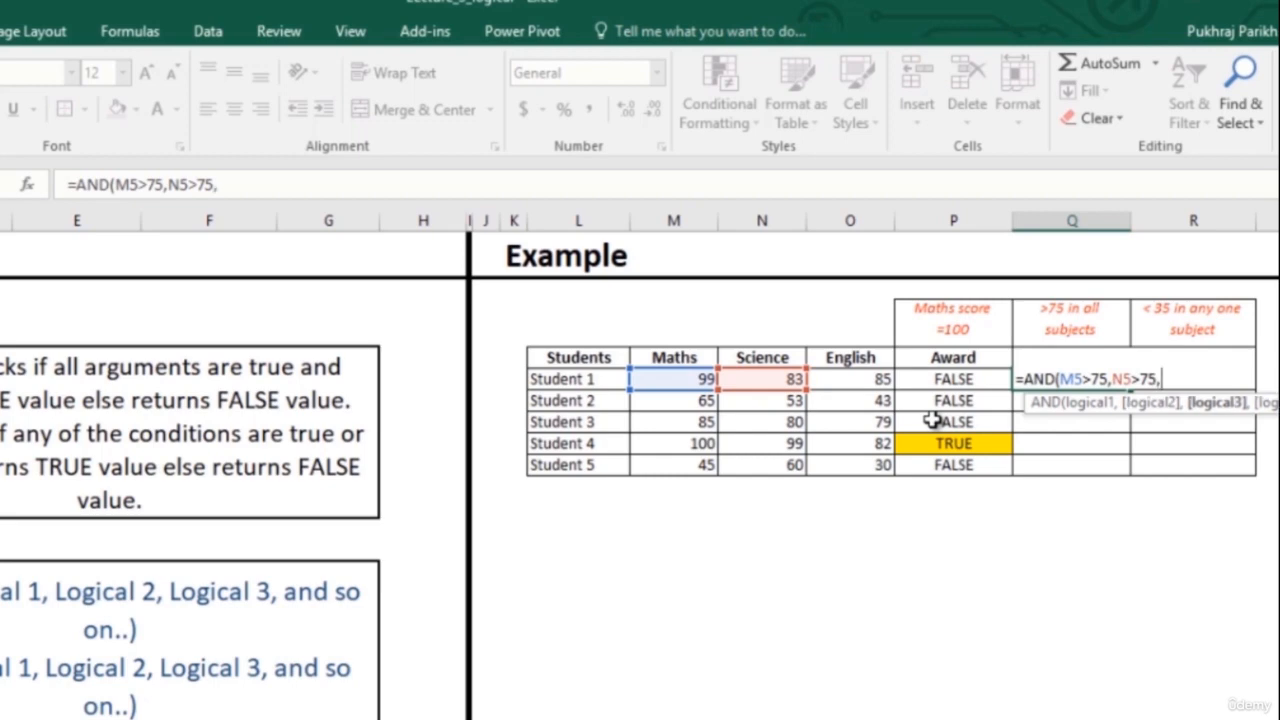
key(Left)
key(Left)
text(>)
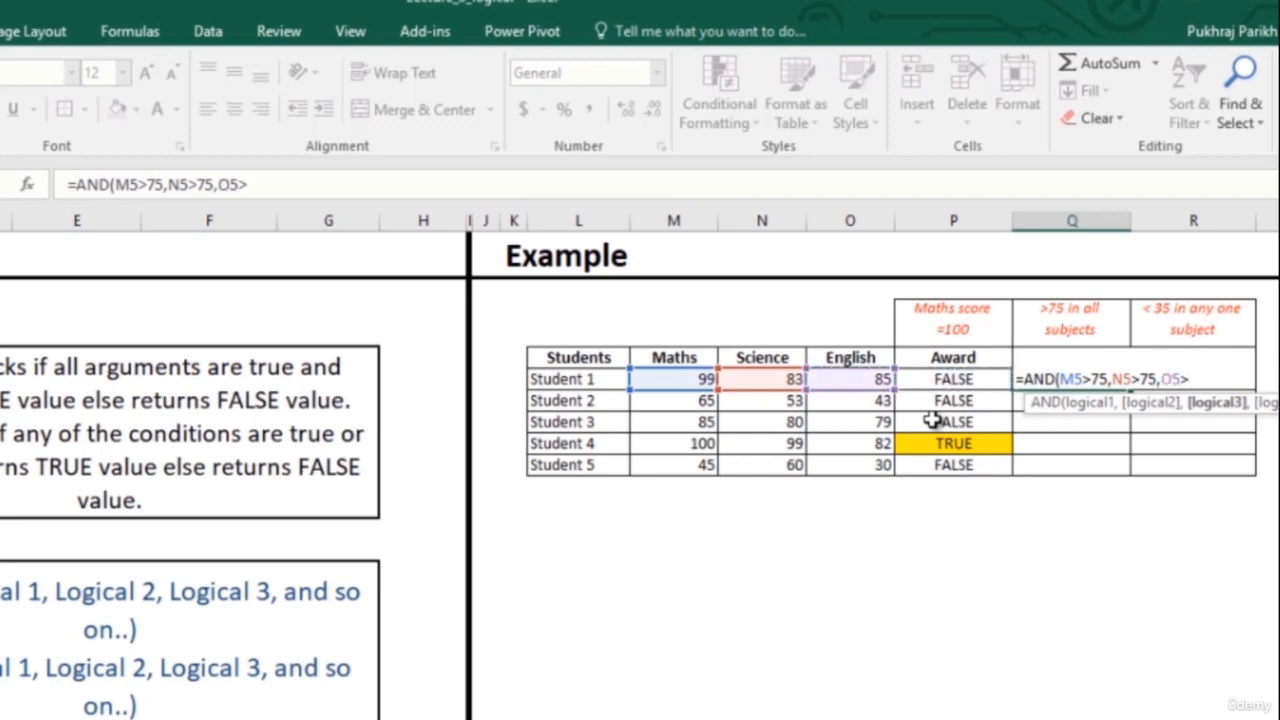
text(75)
key(Return)
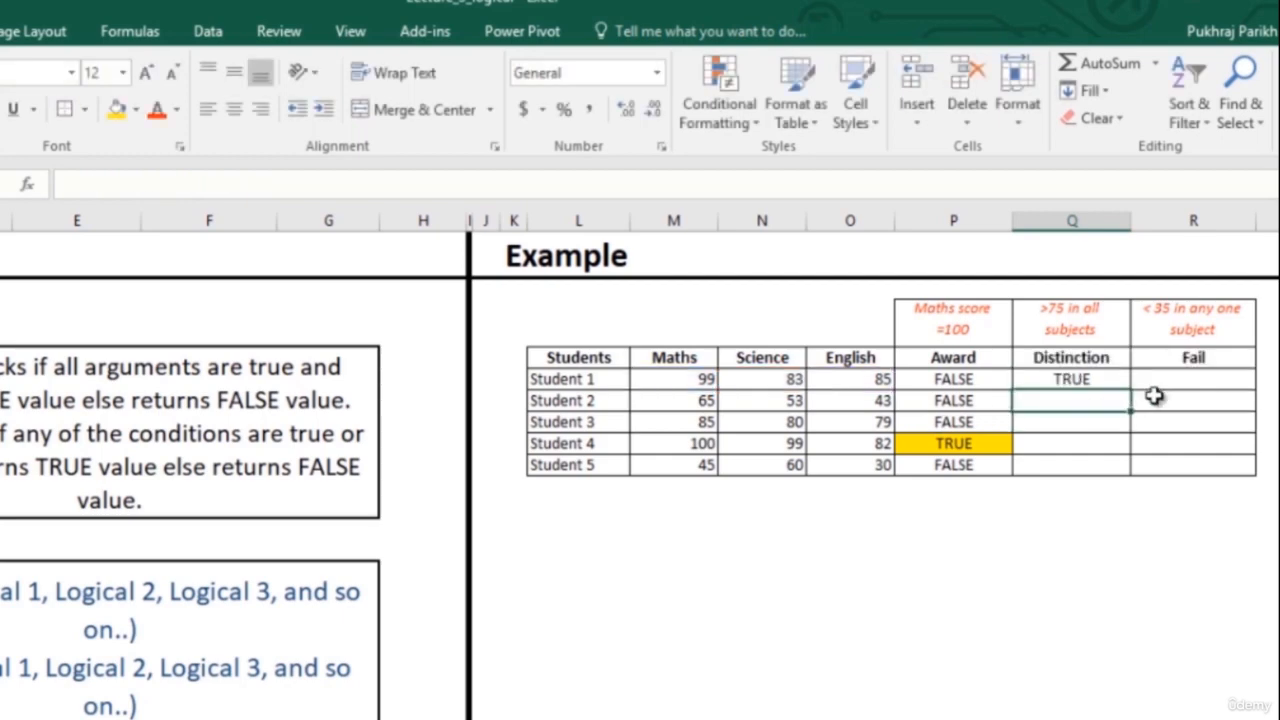
click(1118, 381)
double_click(1130, 390)
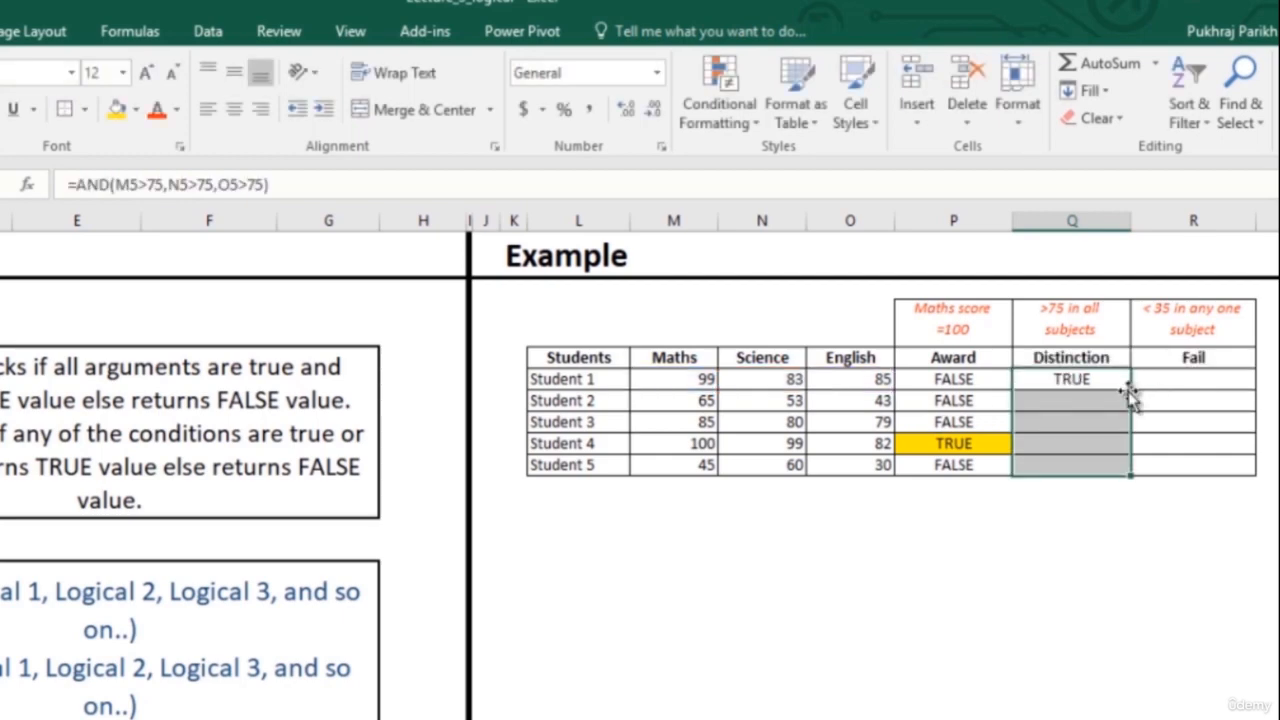
- Highlight the Distinction cells of Students 1, 3 and 4 with the gold fill colour
click(1088, 440)
ctrl+click(1088, 424)
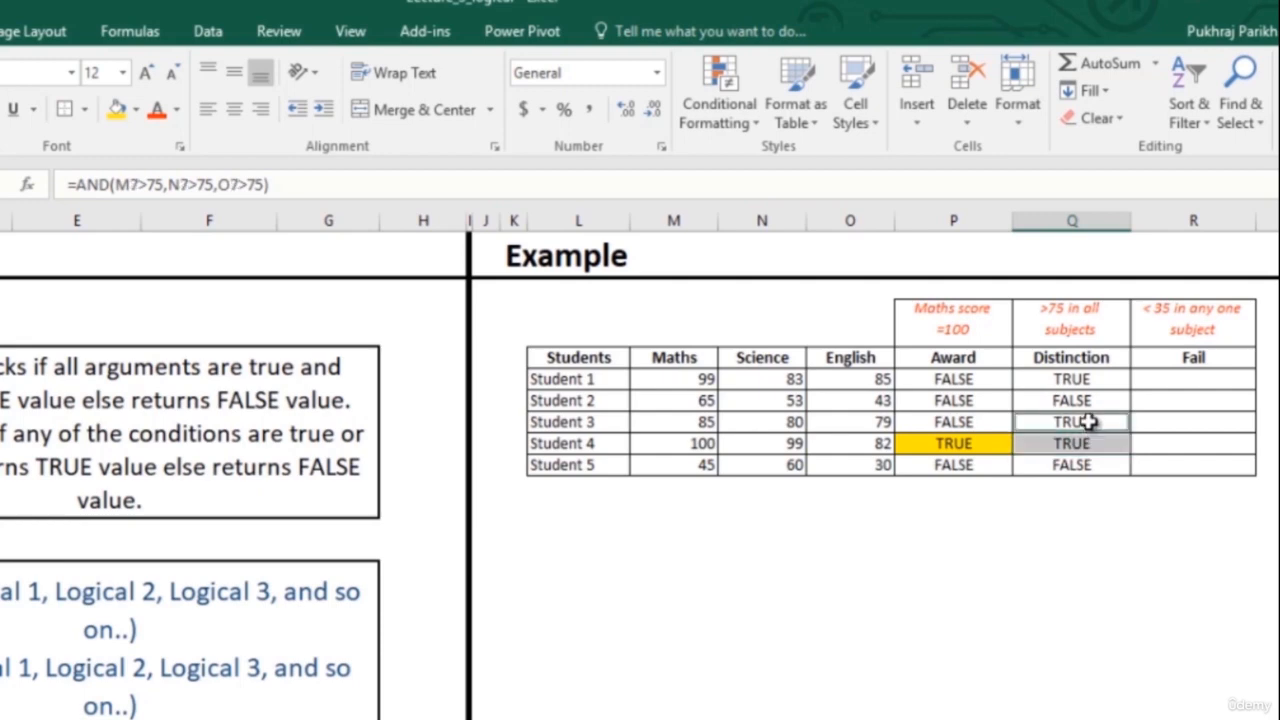
ctrl+click(1086, 381)
click(117, 118)
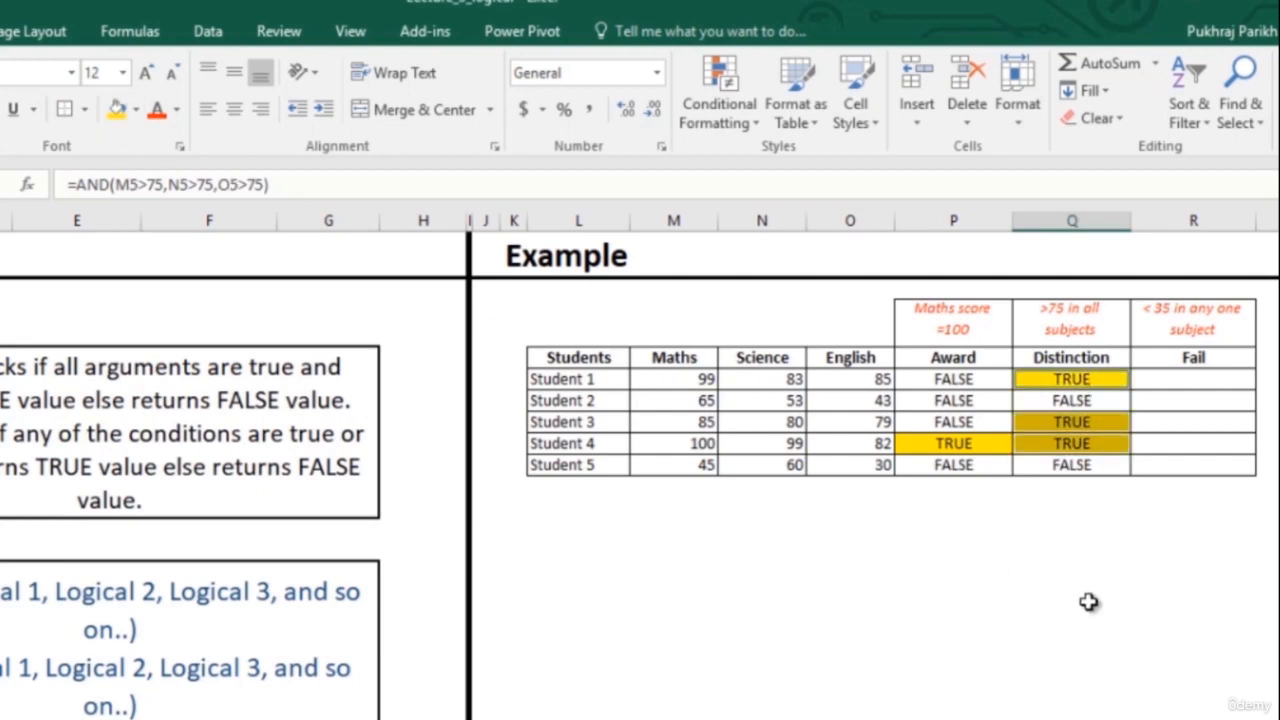
click(1118, 510)
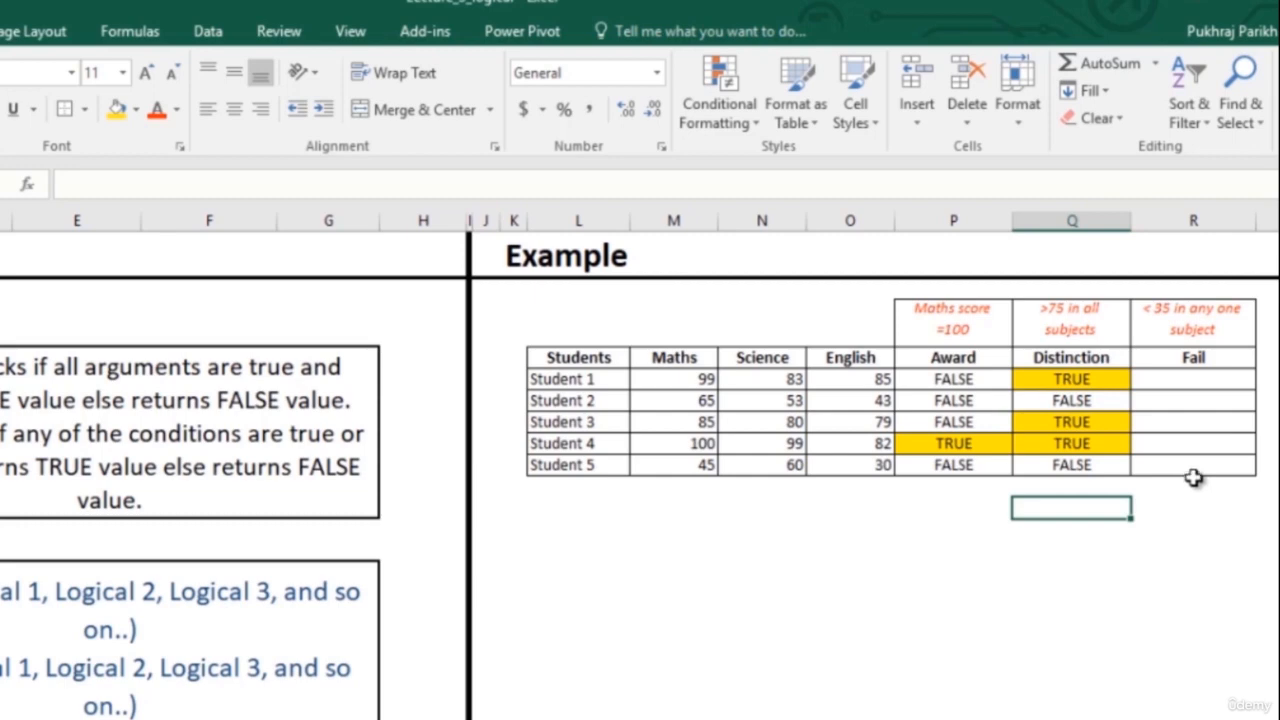
- Start an OR formula in Student 1's Fail cell with the Maths condition M5<35
click(1211, 378)
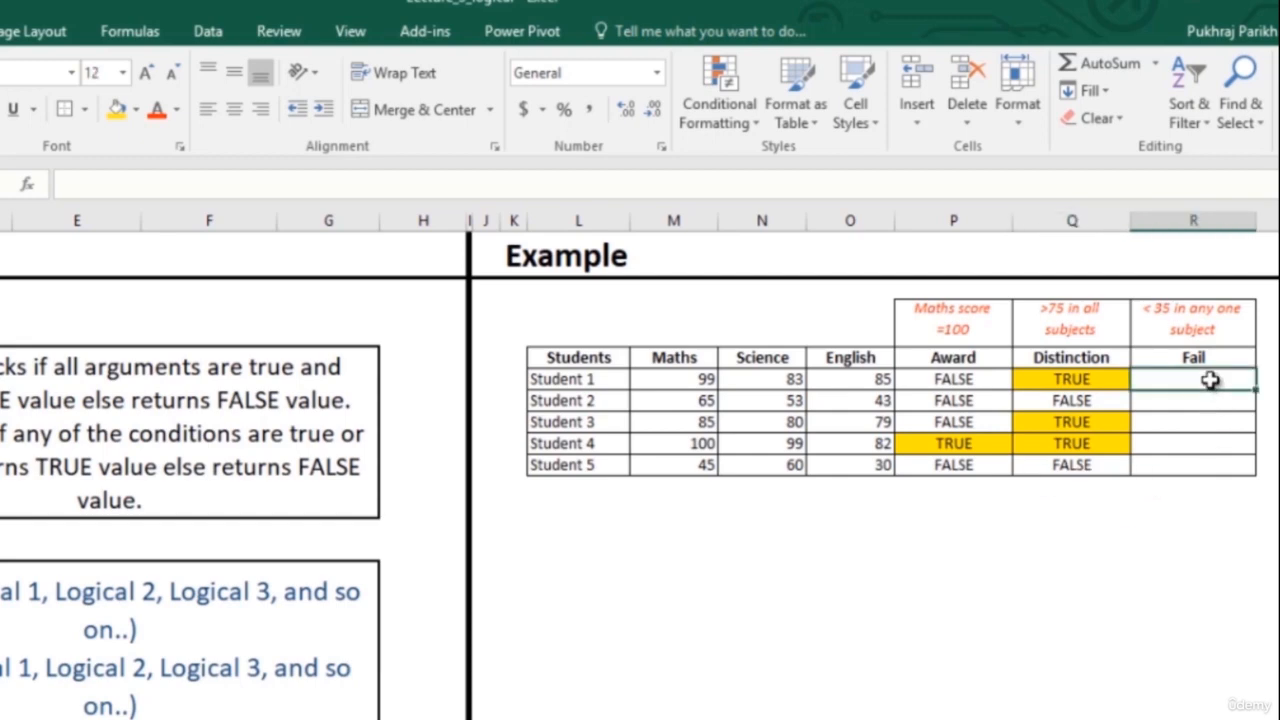
text(=or)
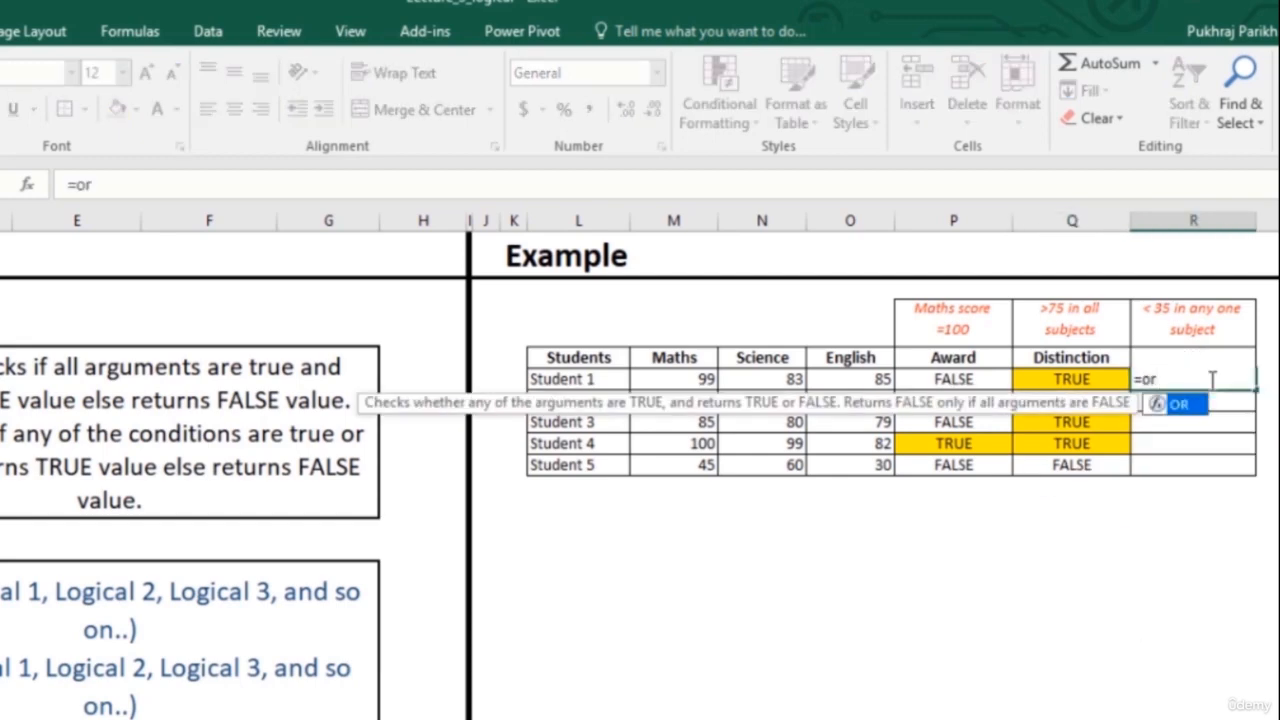
key(Tab)
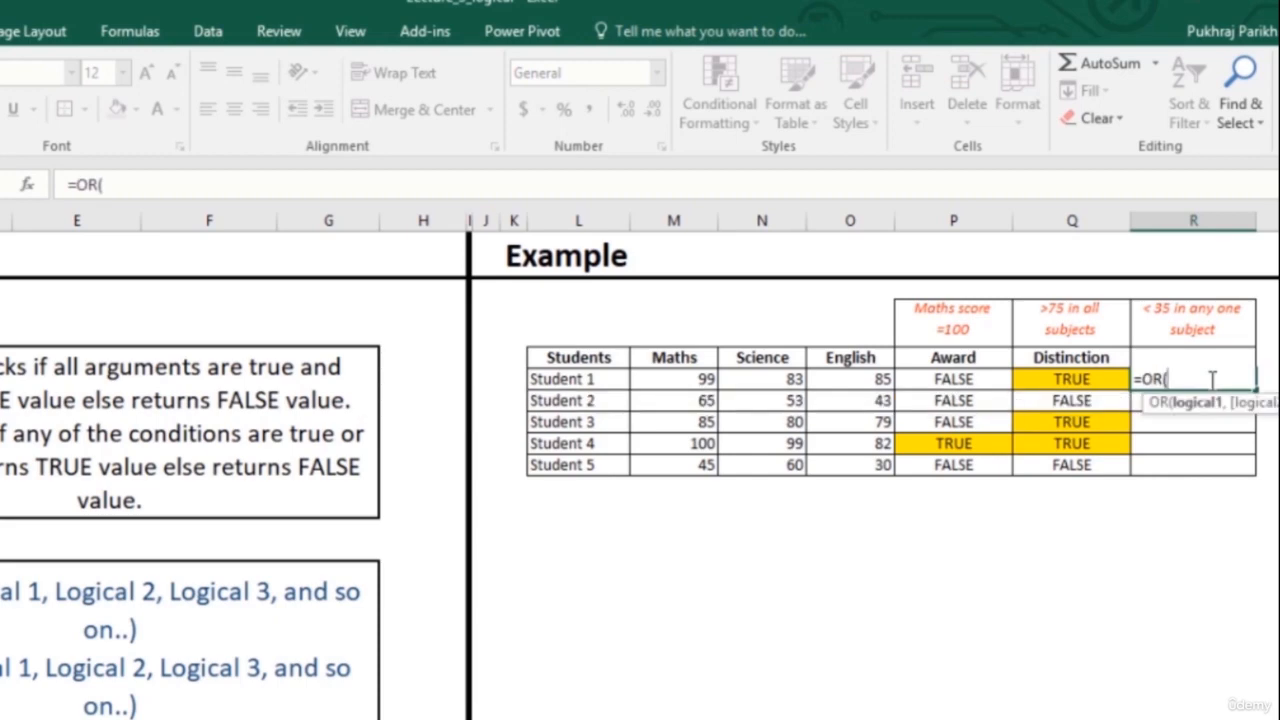
key(Left)
key(Left)
key(Left)
key(Left)
key(Left)
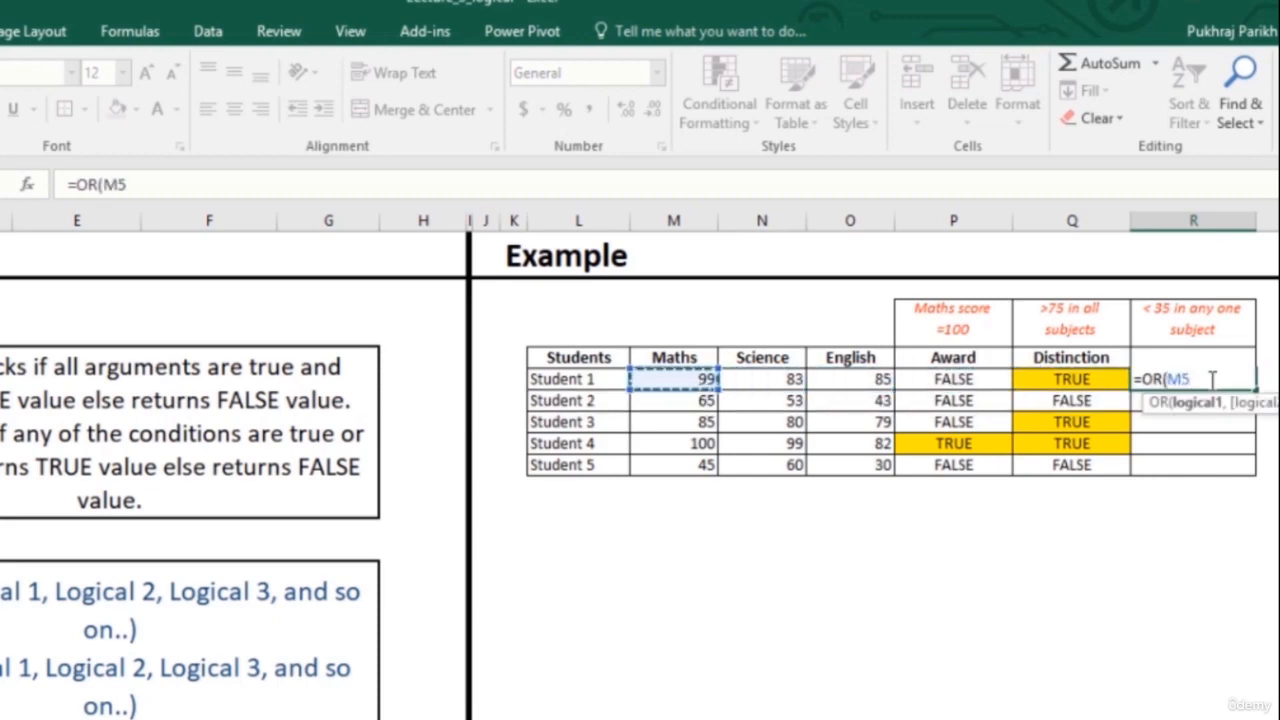
text(<)
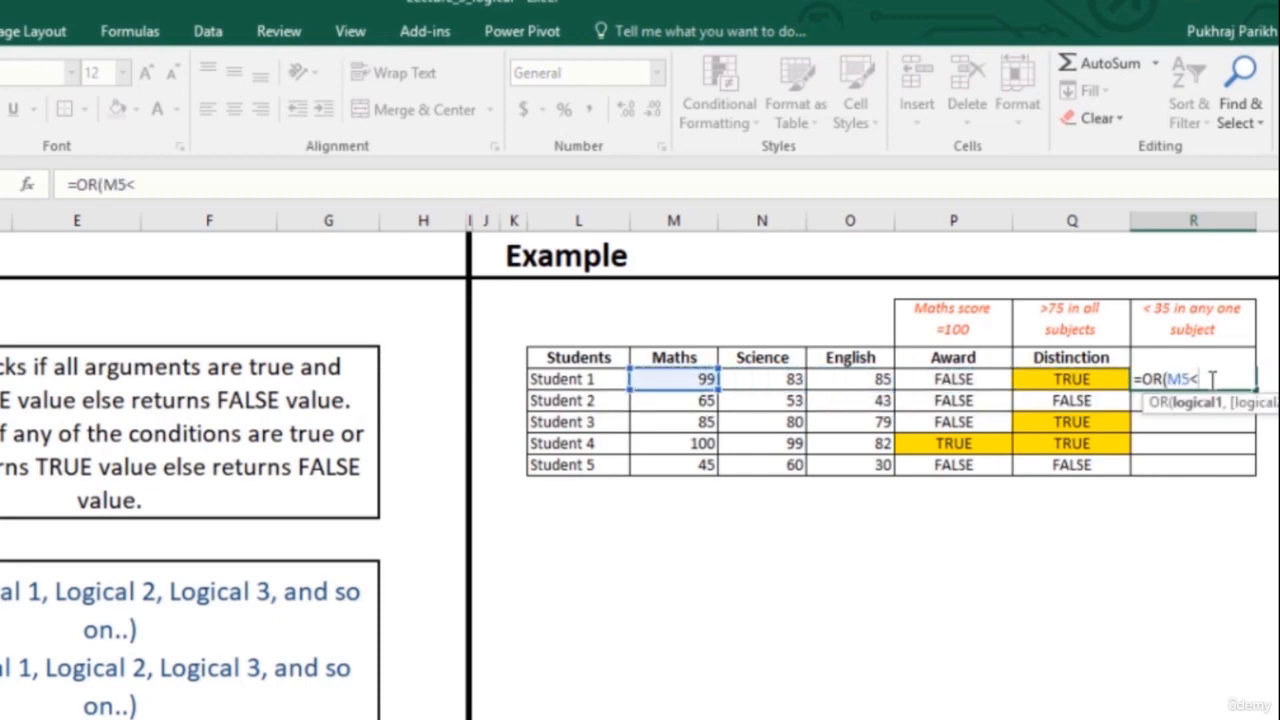
text(35,)
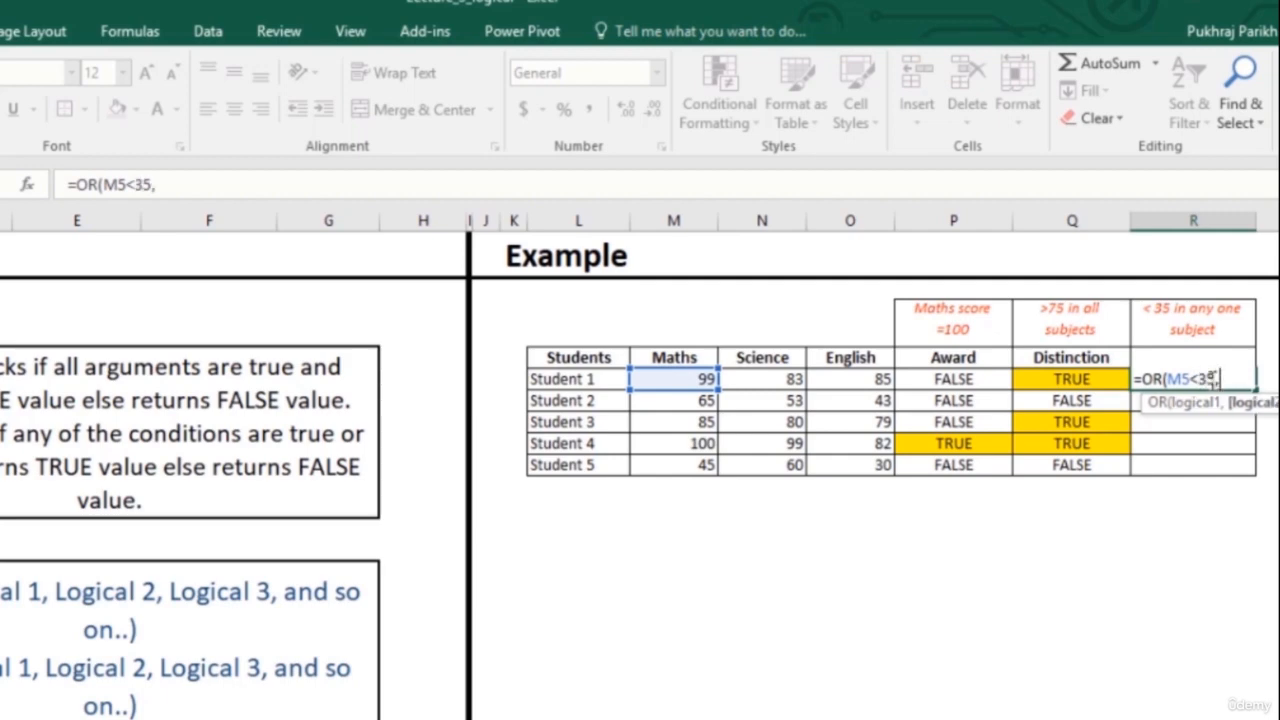
- Complete the OR formula in Student 1's Fail cell with the conditions N5<35 and O5<35
key(Left)
key(Left)
key(Left)
text(<)
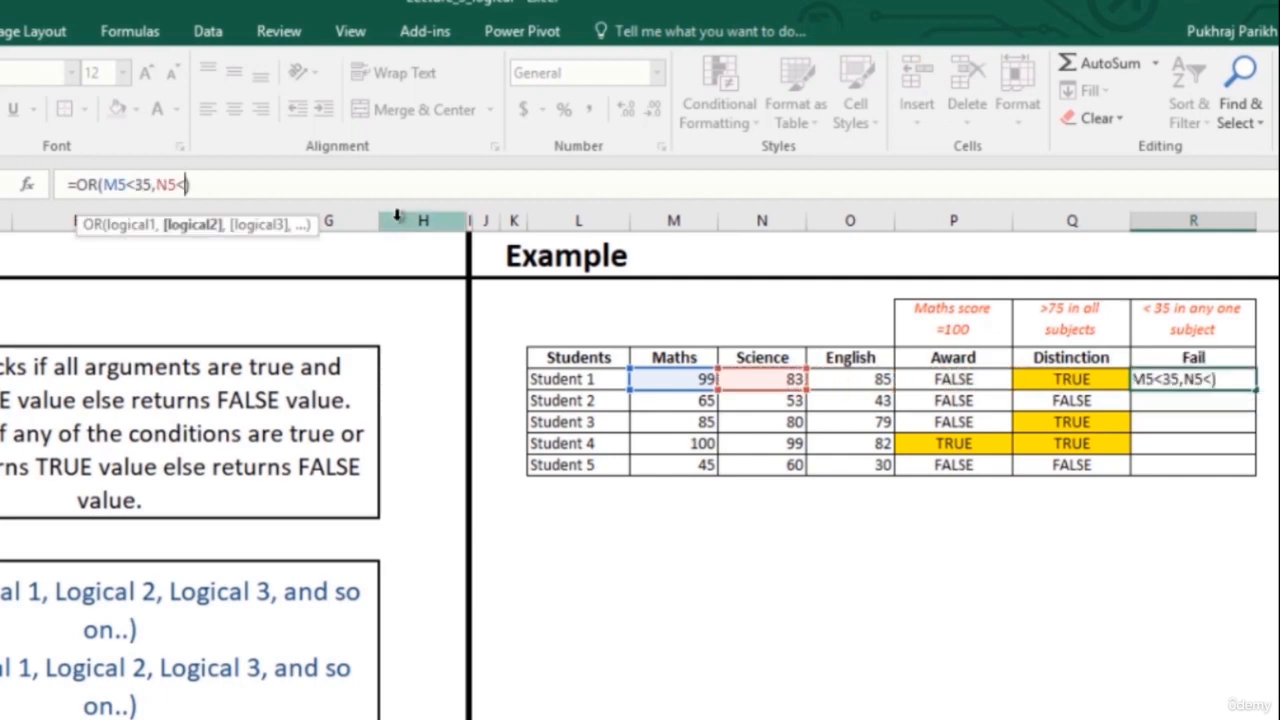
text(35,)
key(Left)
key(Left)
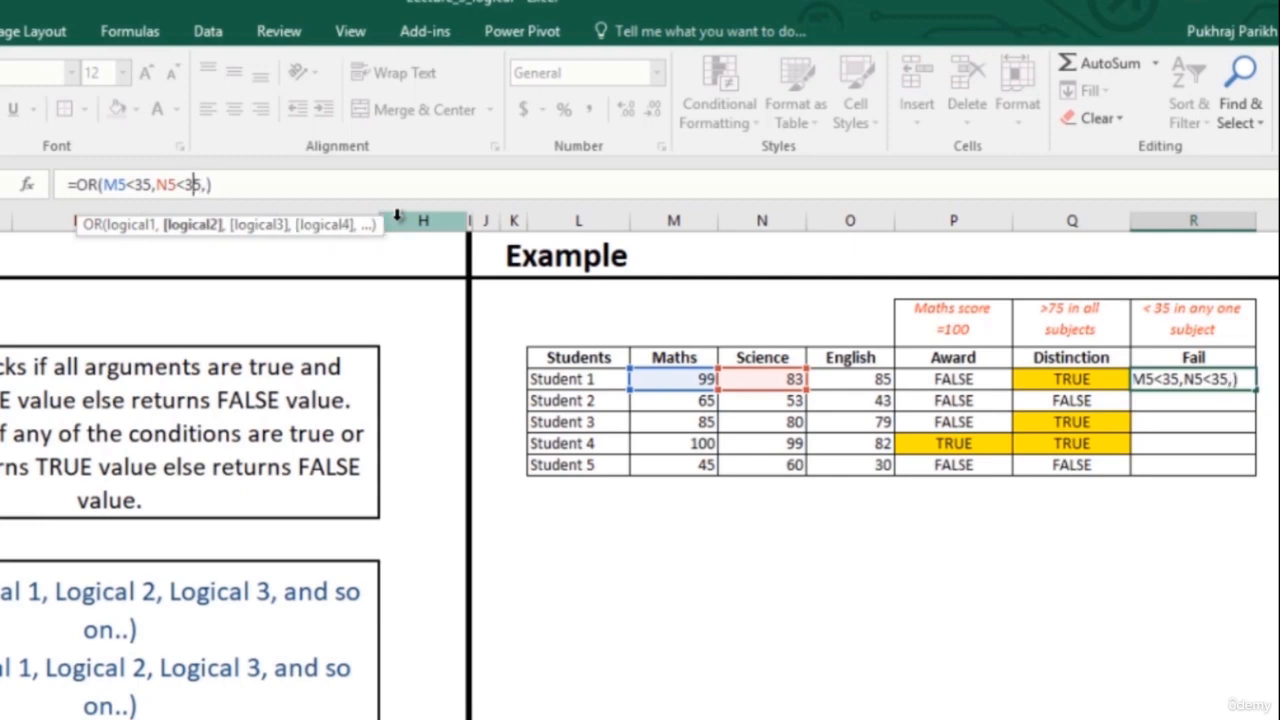
key(Left)
key(Right)
key(Right)
key(Right)
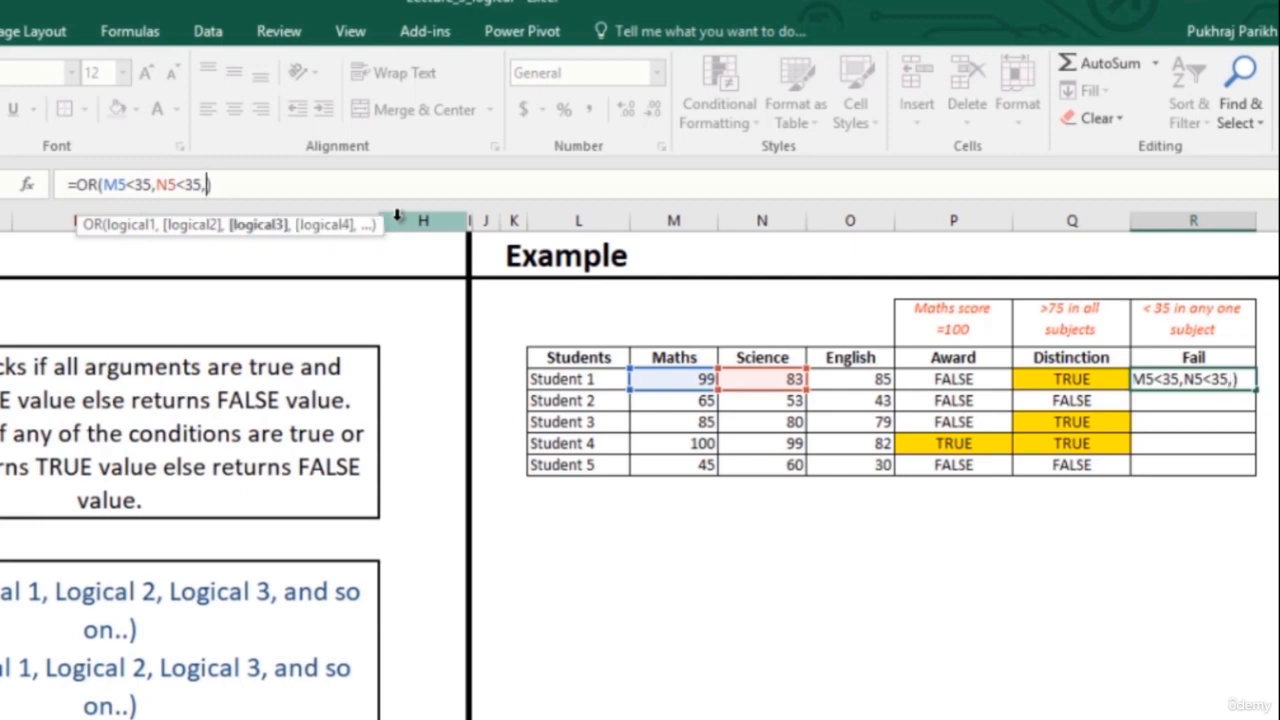
click(873, 378)
text(<)
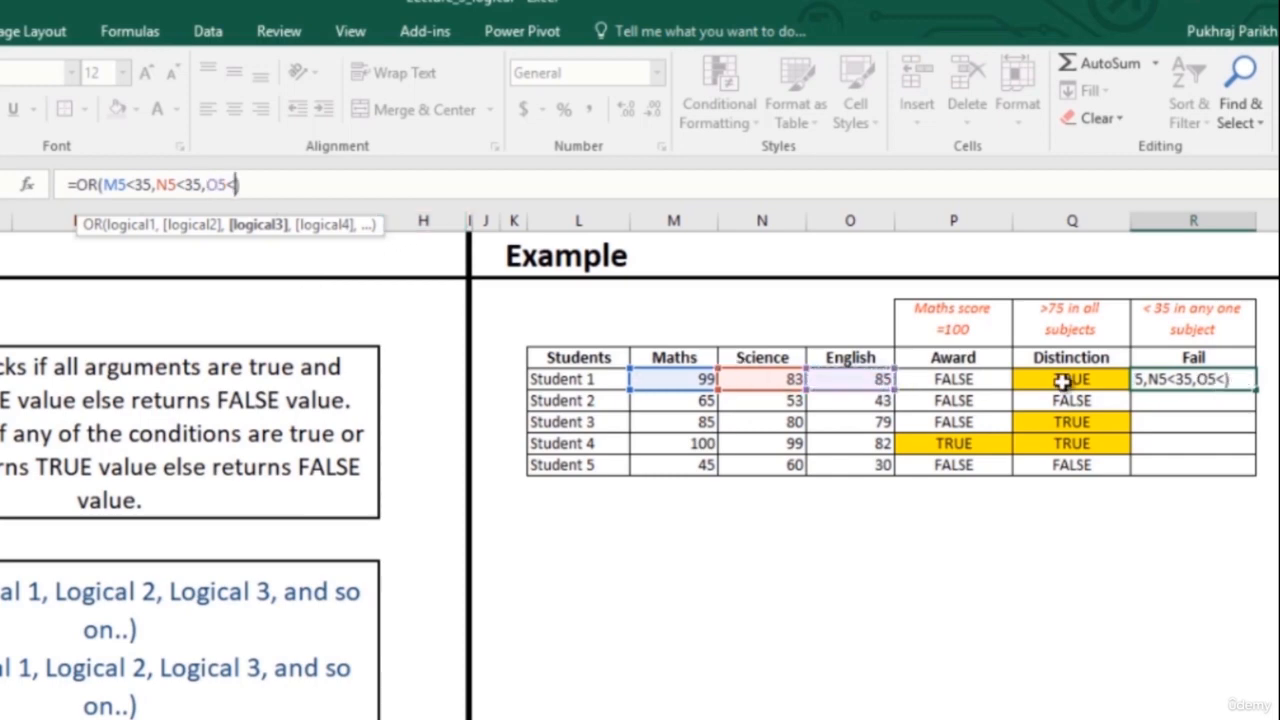
text(35)
key(Return)
- Fill the OR formula down the Fail column to Student 5 and highlight Student 5's Fail cell in gold
click(1238, 379)
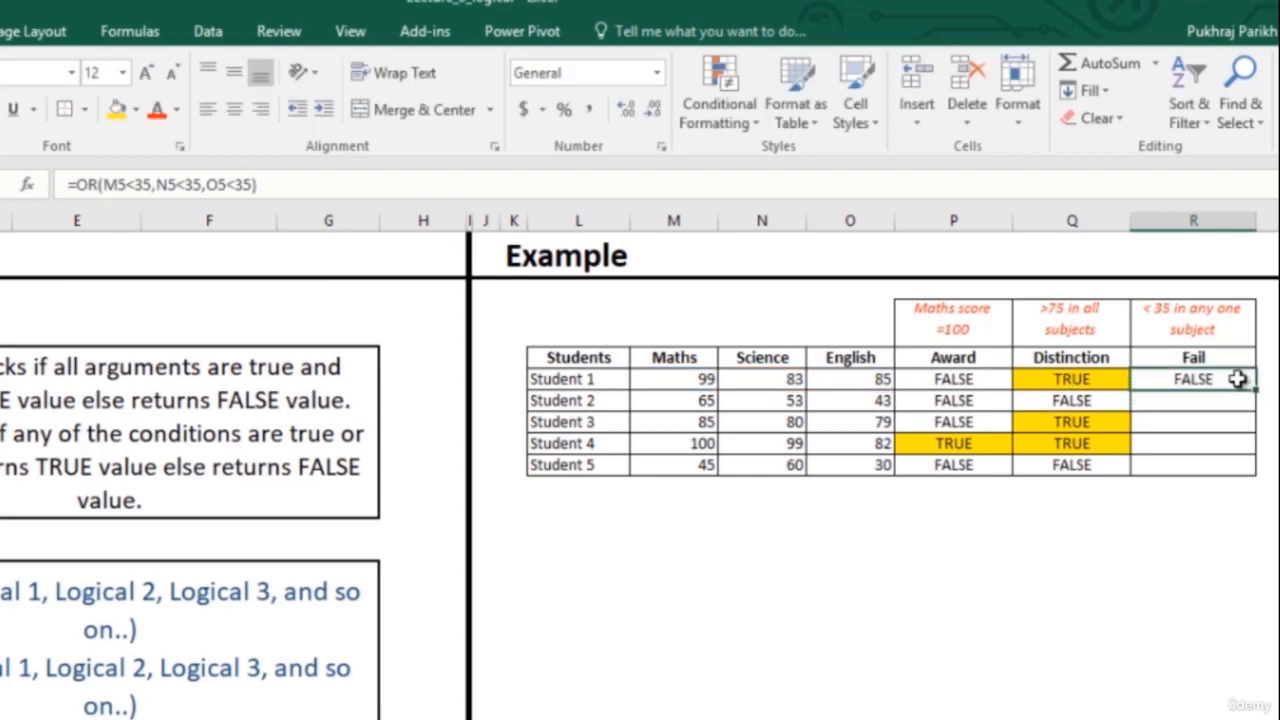
double_click(1254, 389)
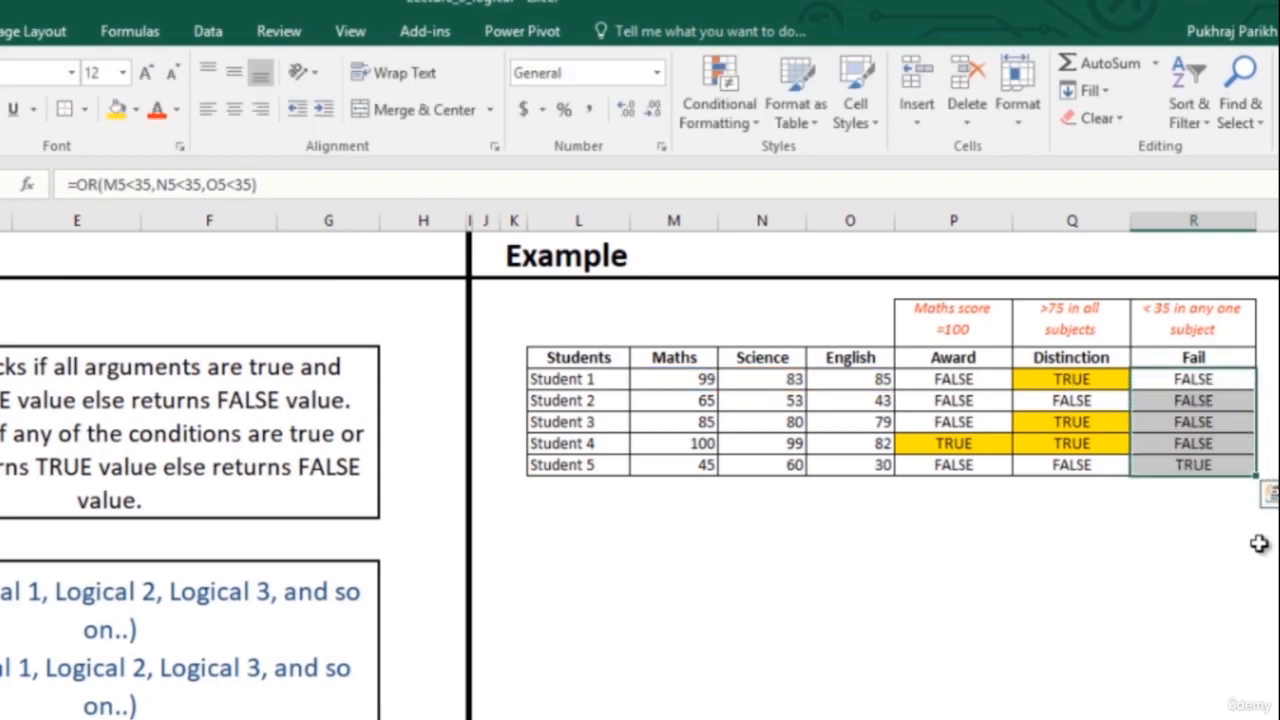
click(1205, 465)
click(116, 109)
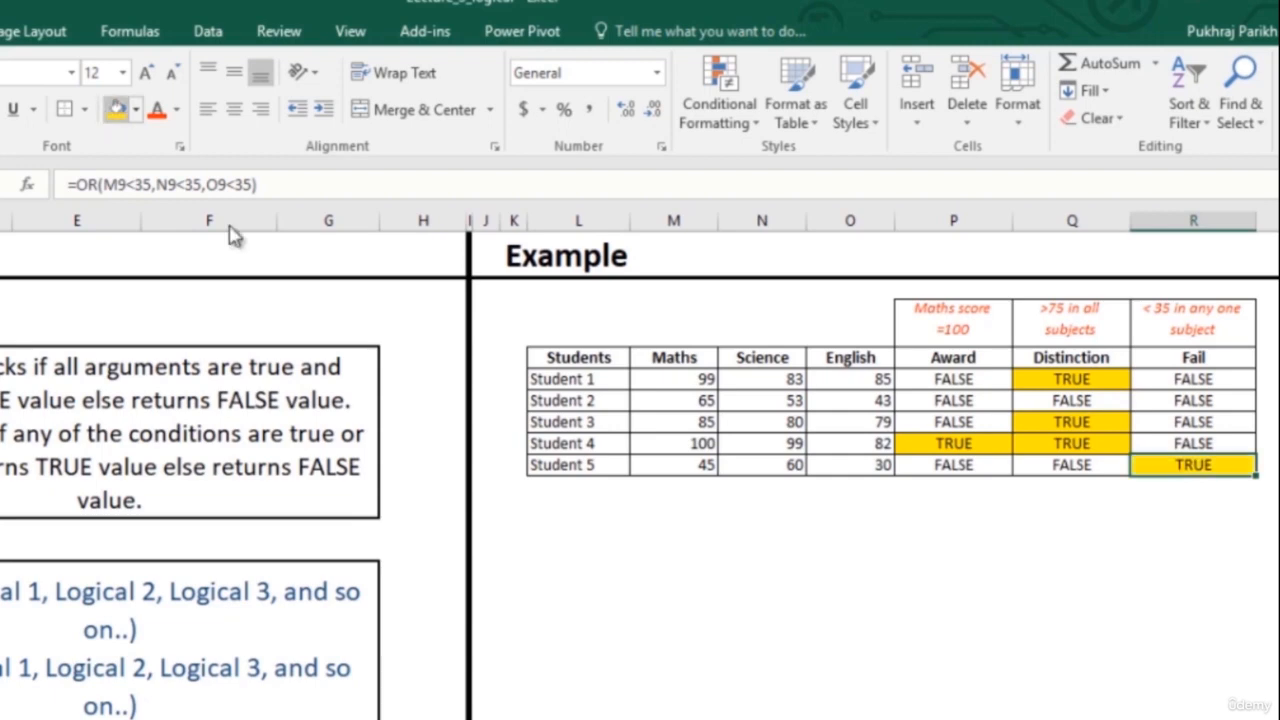
click(730, 533)
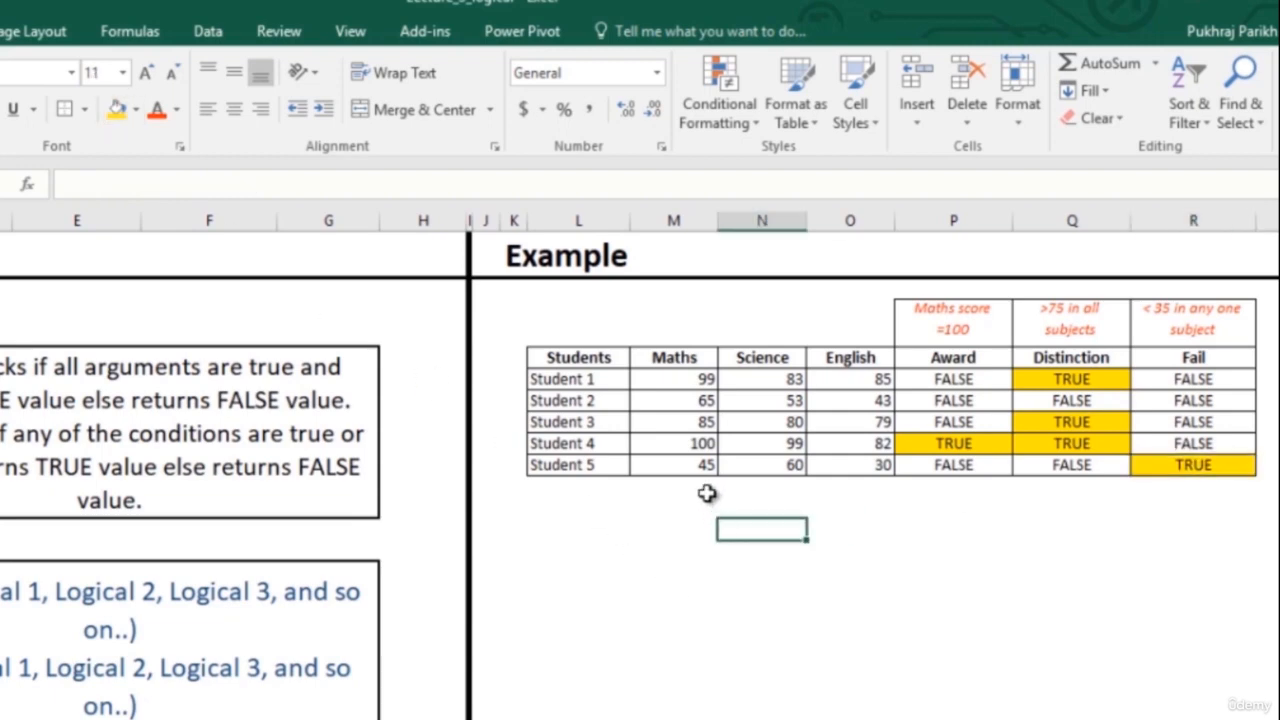
click(866, 470)
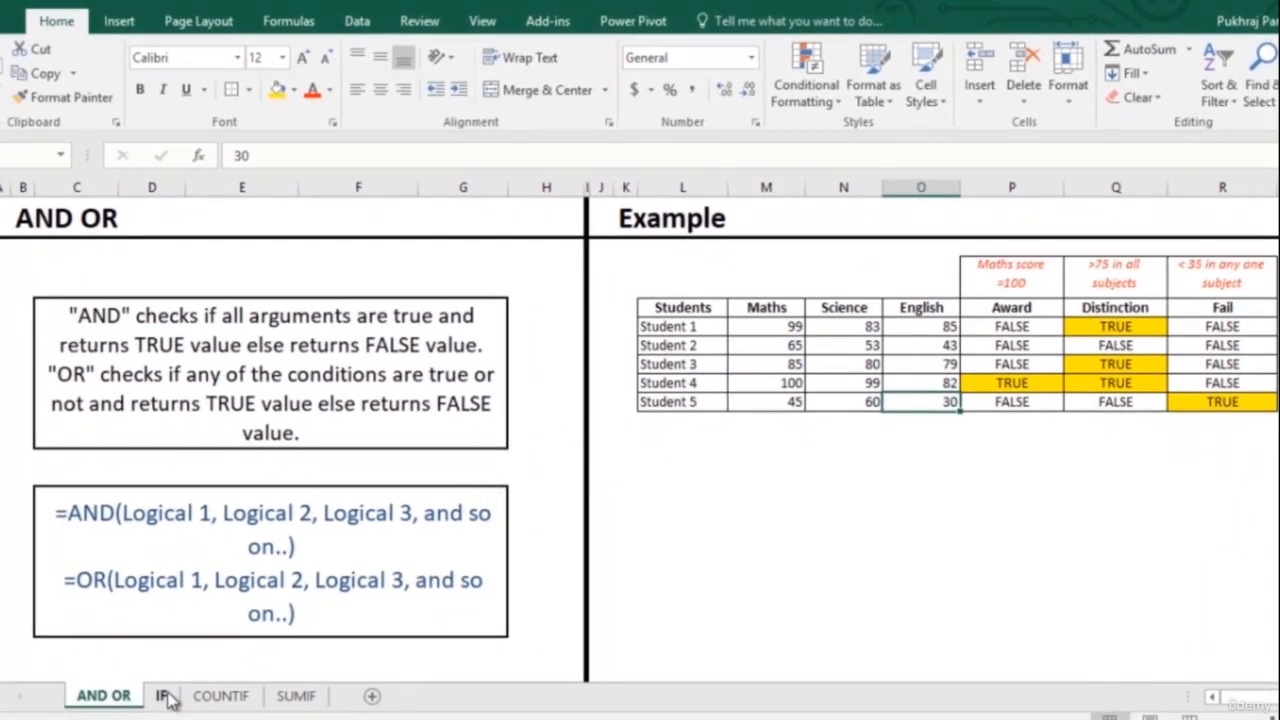
- On the IF sheet, start an IF formula in Student 1's Maths Grade cell with the condition M5>=75
click(160, 700)
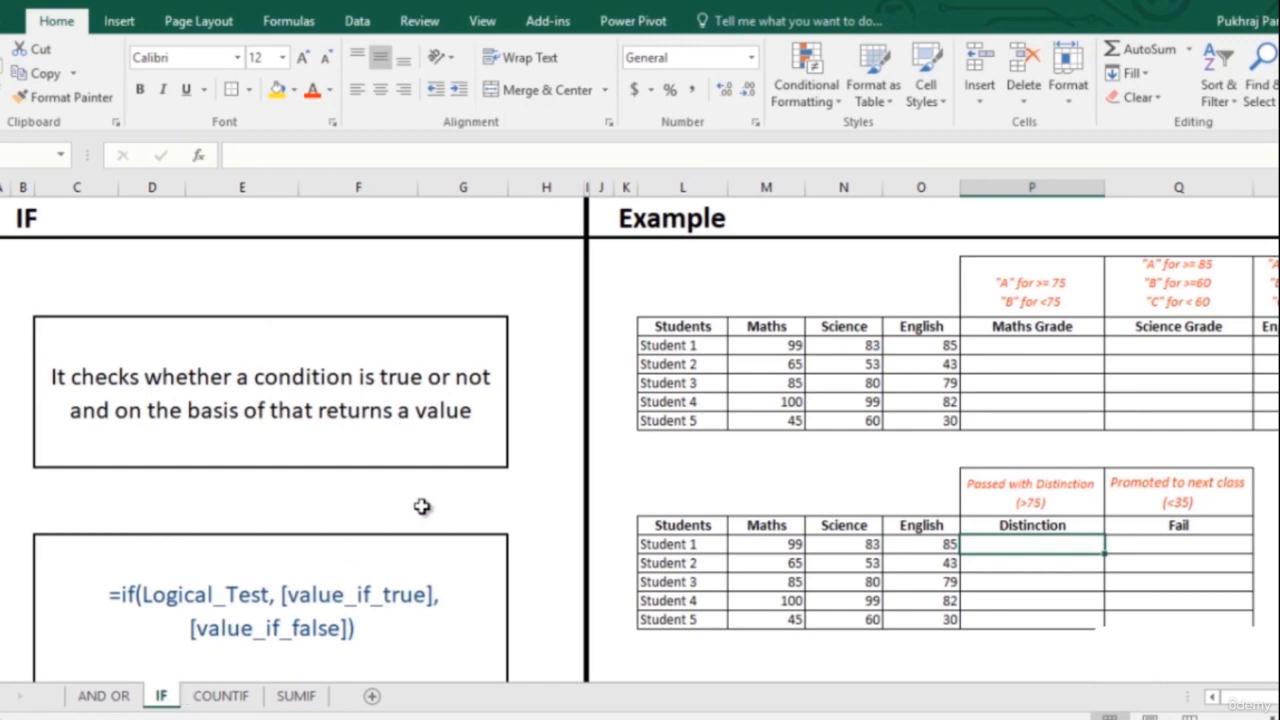
click(1011, 344)
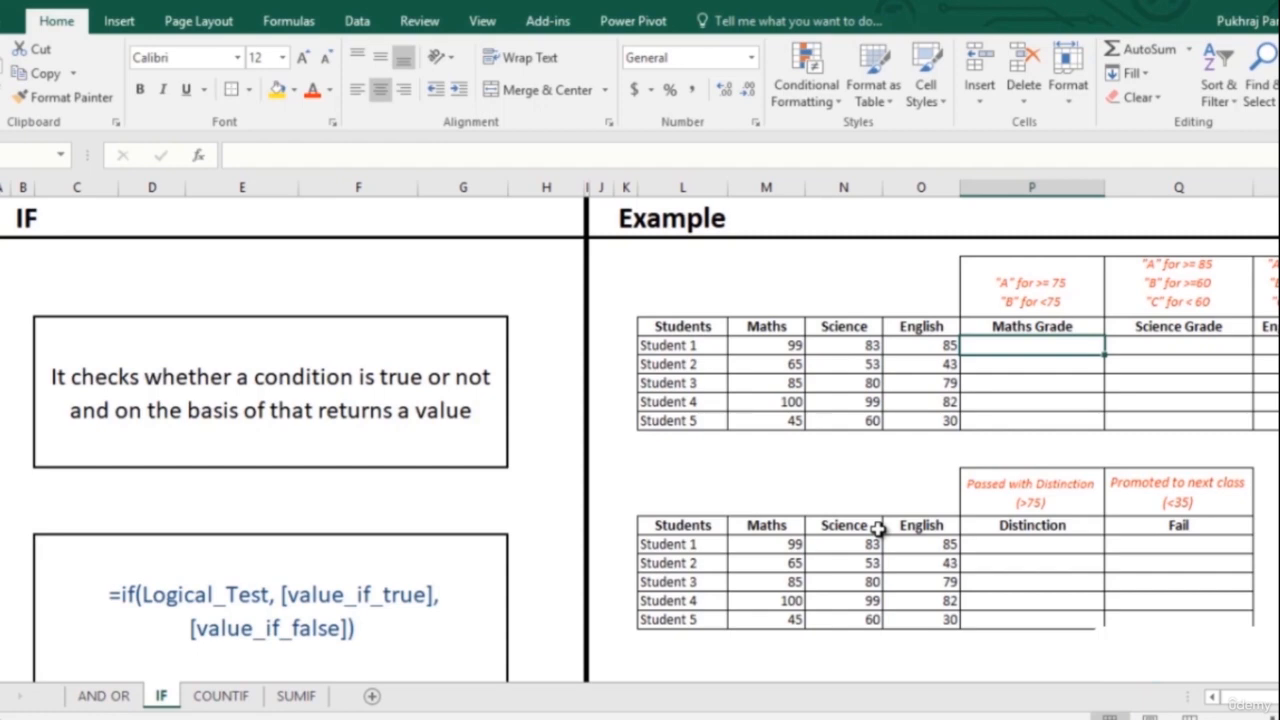
text(=if)
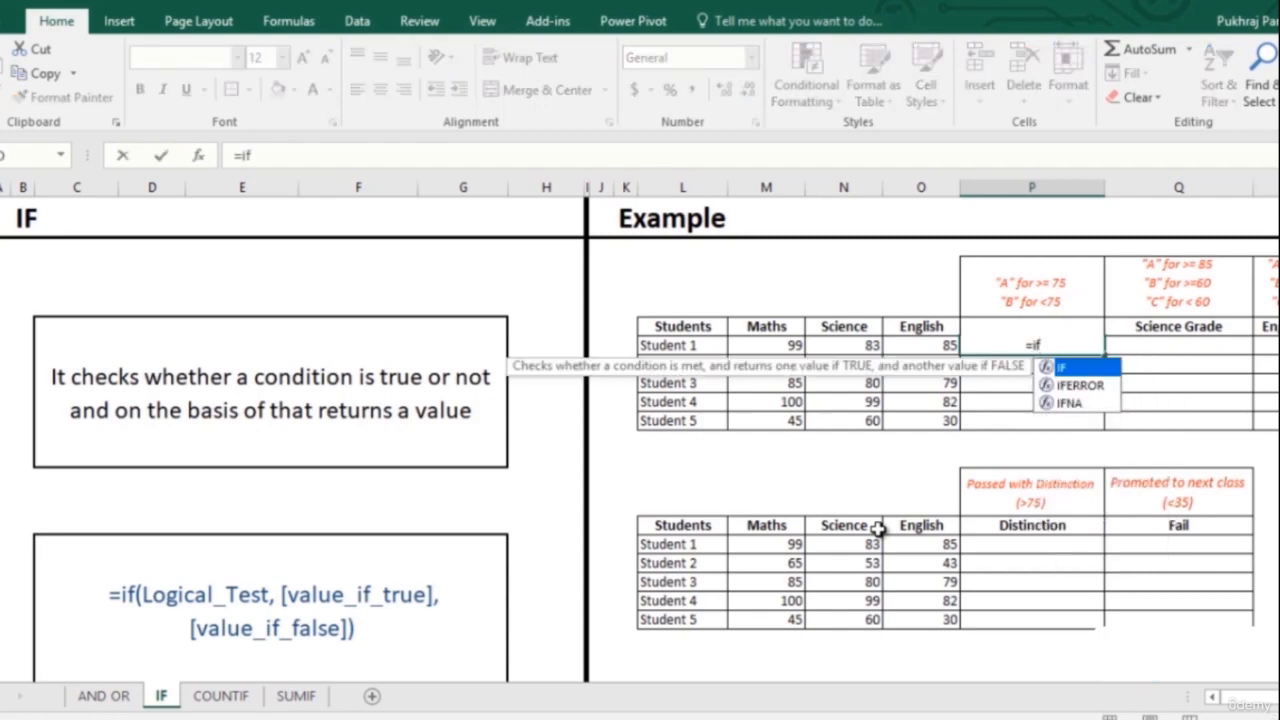
key(Tab)
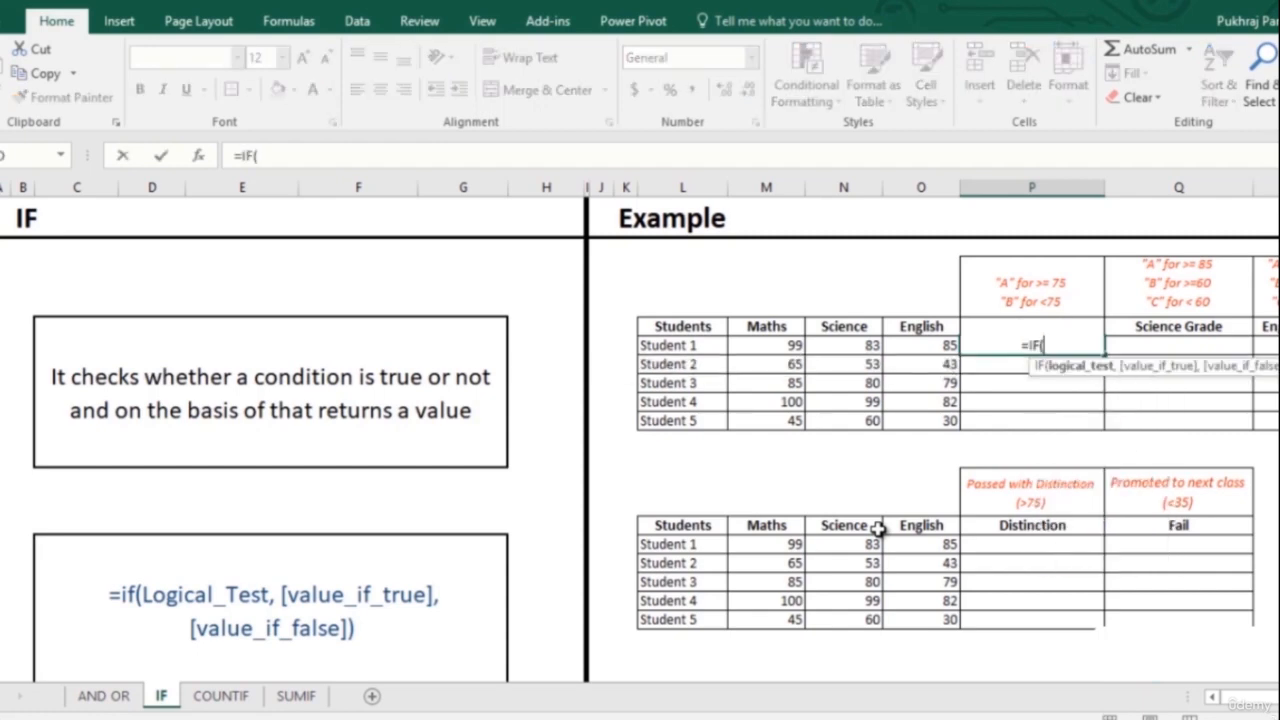
key(Left)
key(Left)
key(Left)
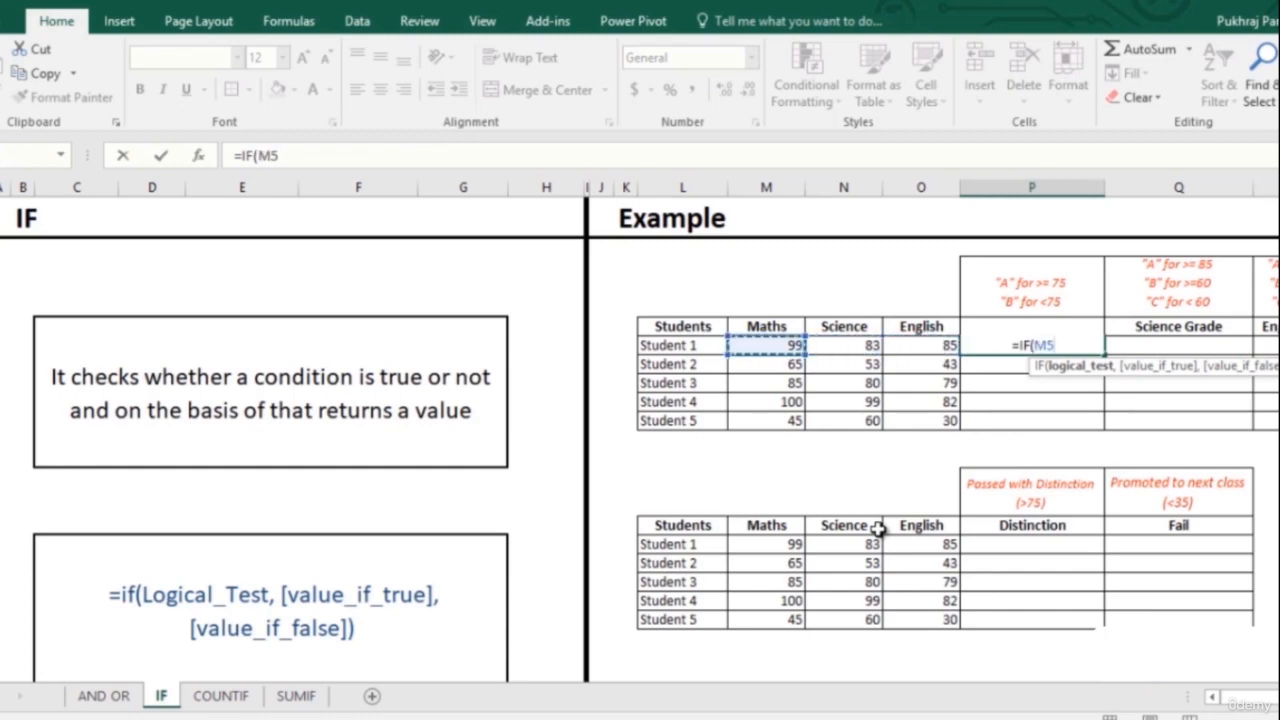
text(>=)
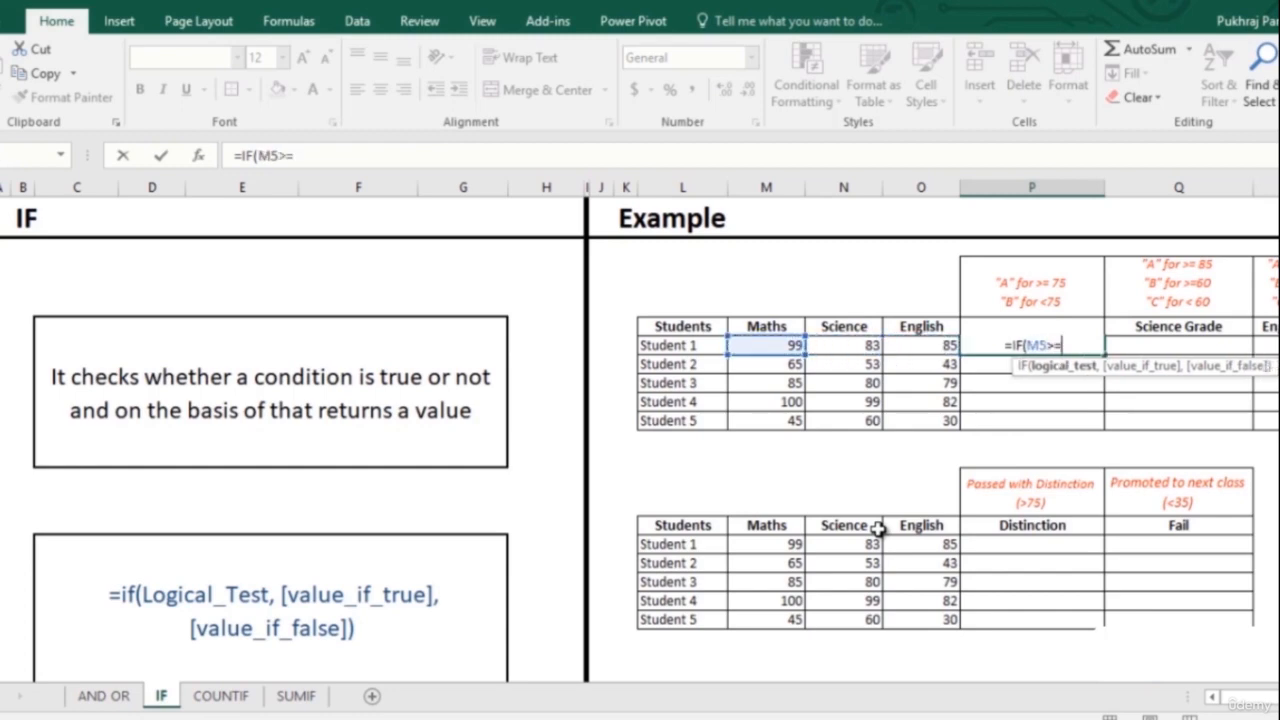
text(75)
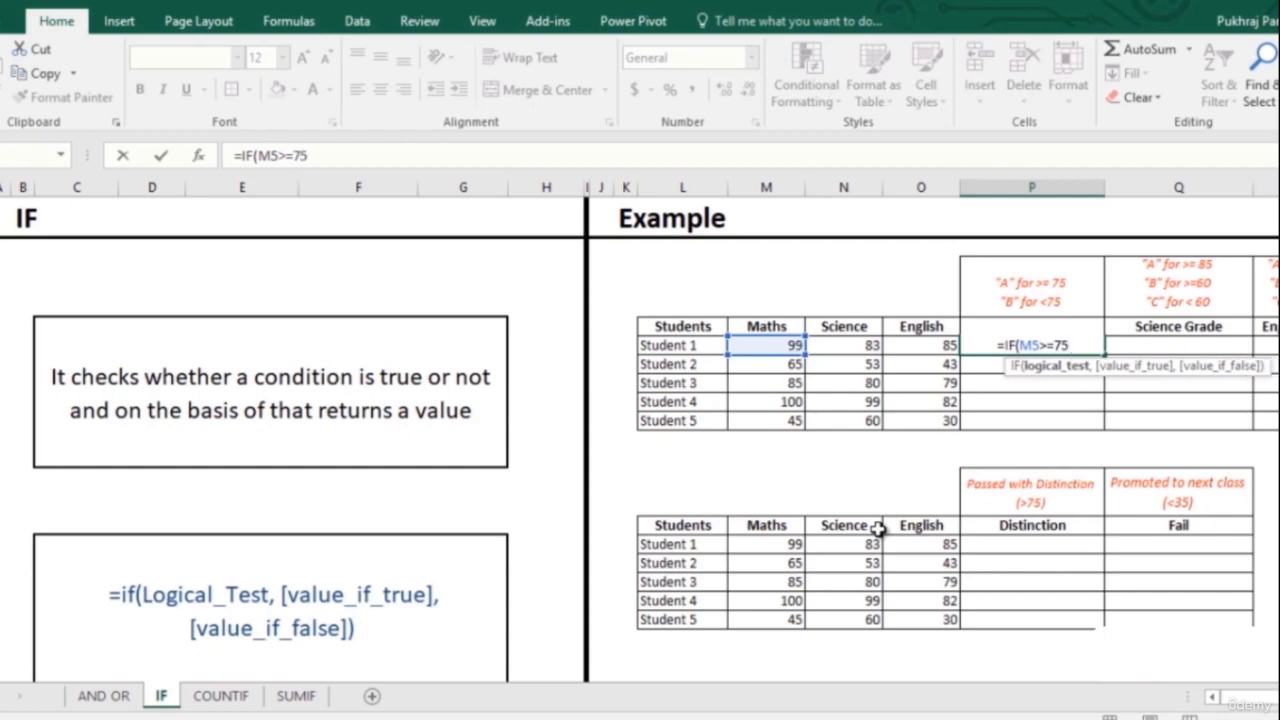
- Complete the Maths Grade formula with results "A" if true and "B" if false, and fill it down to Student 5
text(,)
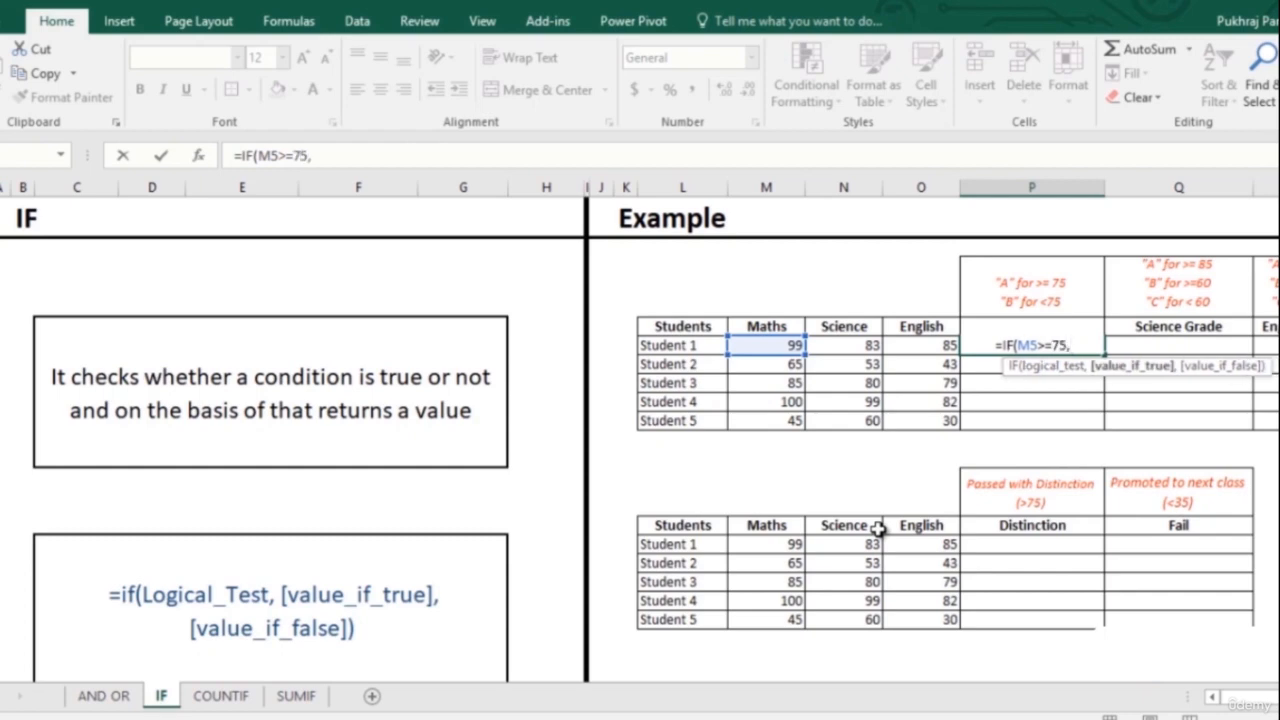
text("A)
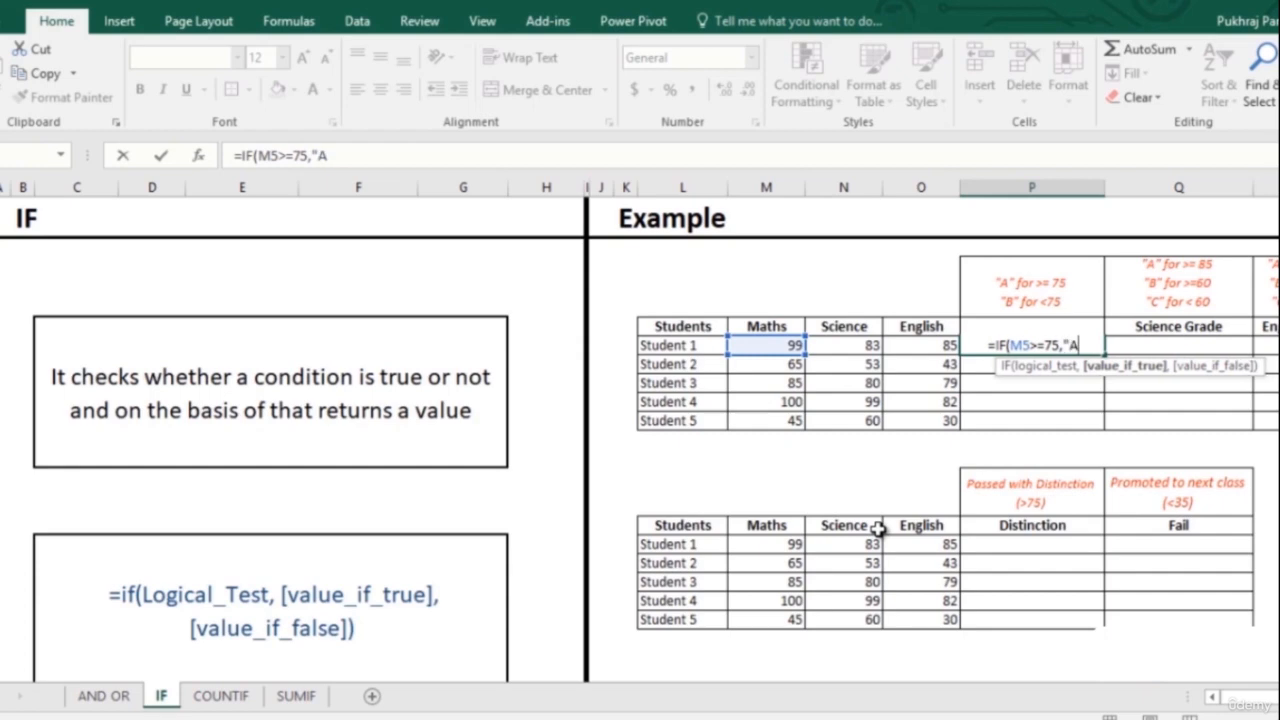
text(",)
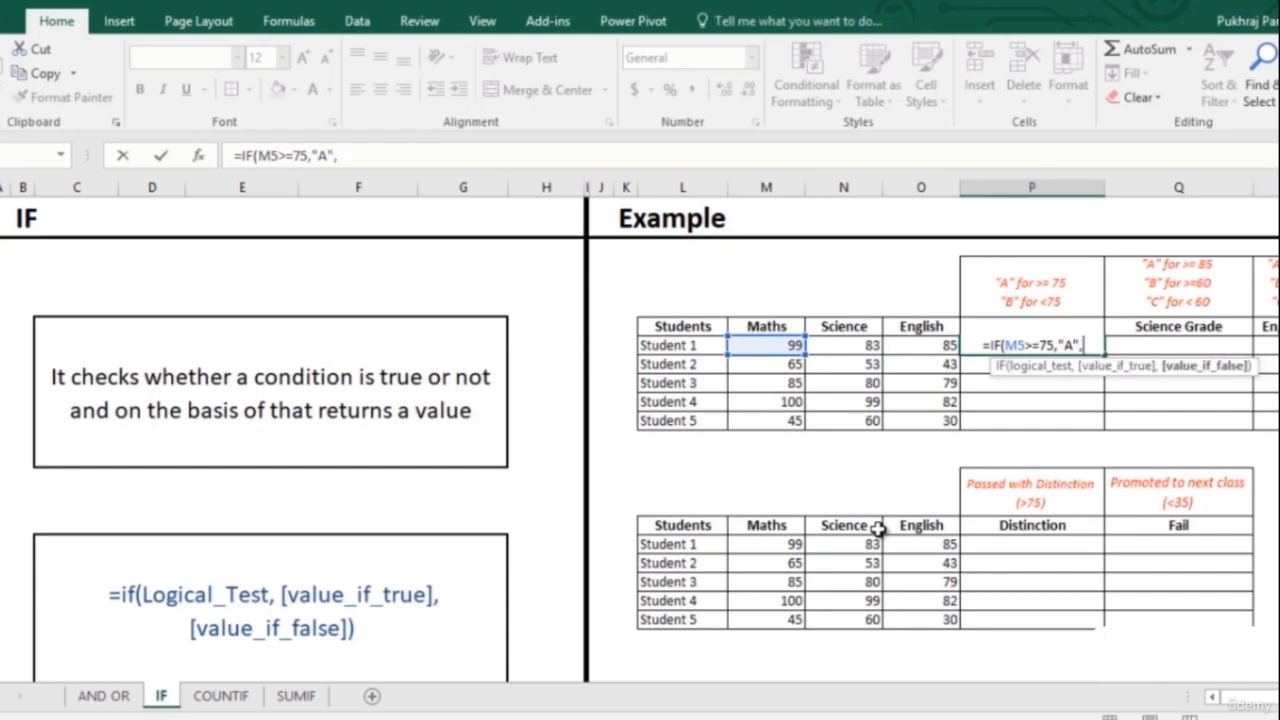
text("B")
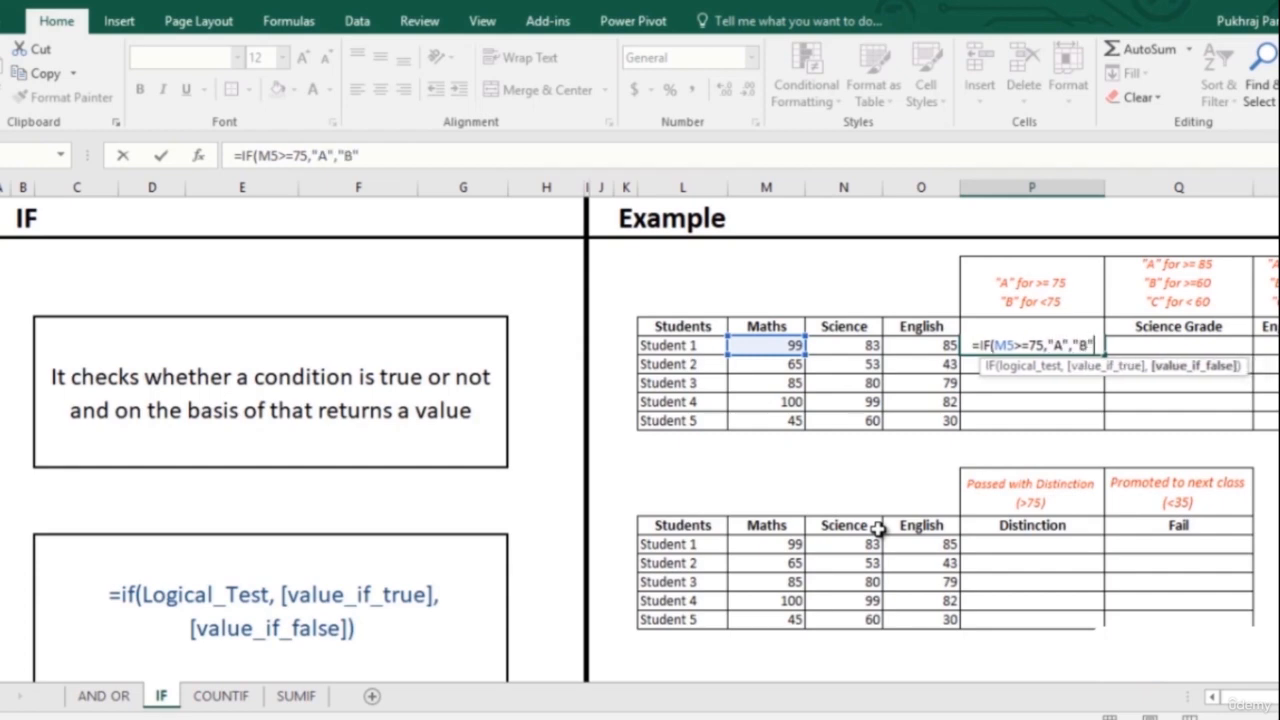
text())
key(Return)
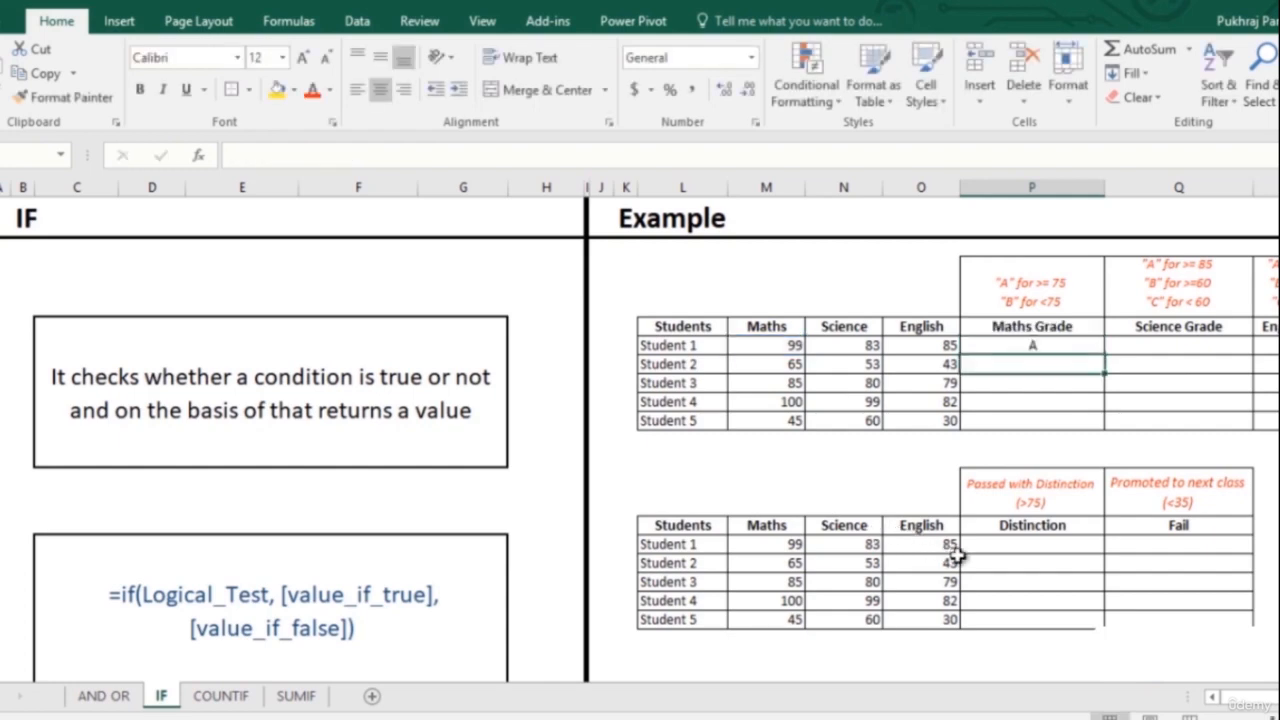
click(1056, 348)
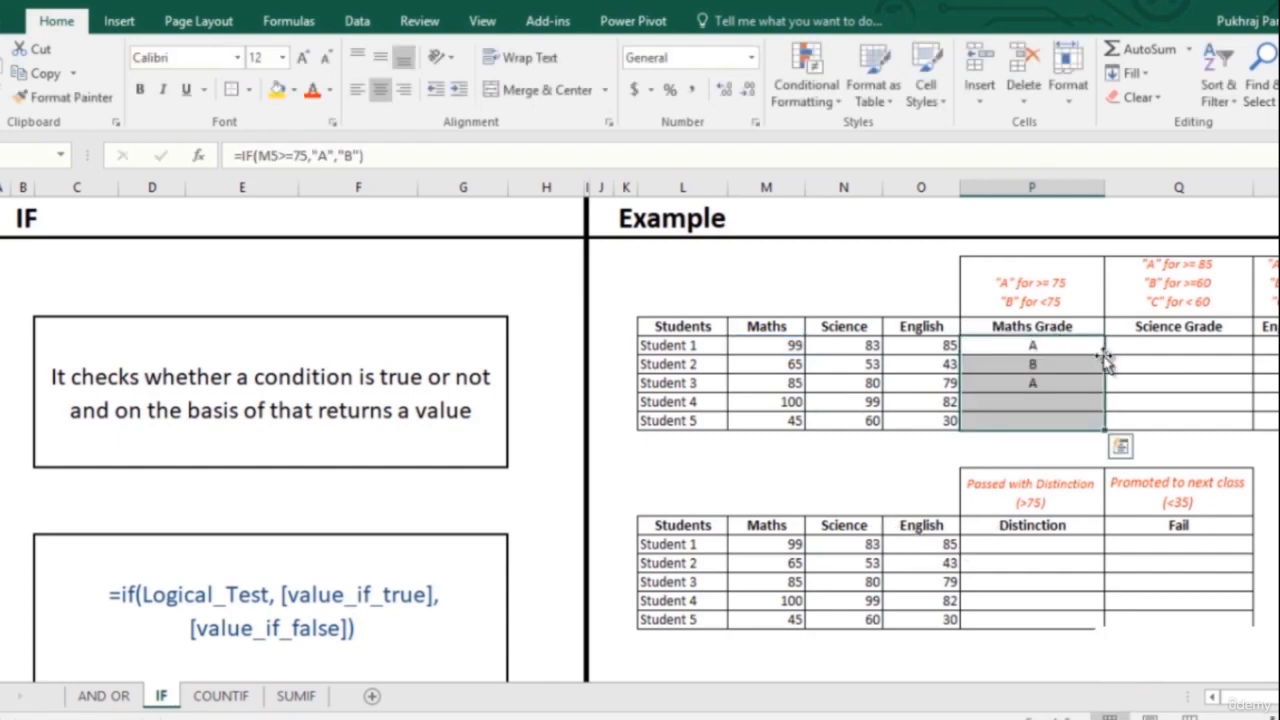
double_click(1105, 354)
- Start an IF formula in Student 1's Science Grade cell that returns "A" for N5>=85
click(1200, 343)
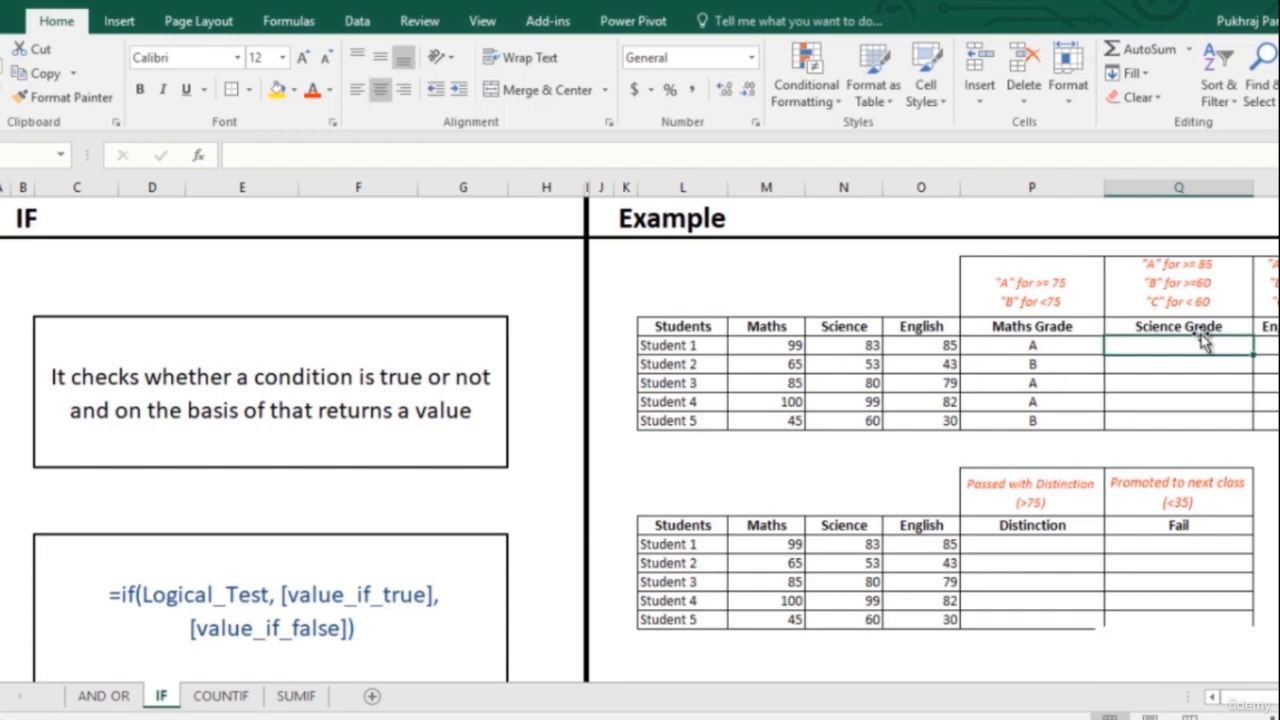
text(=if)
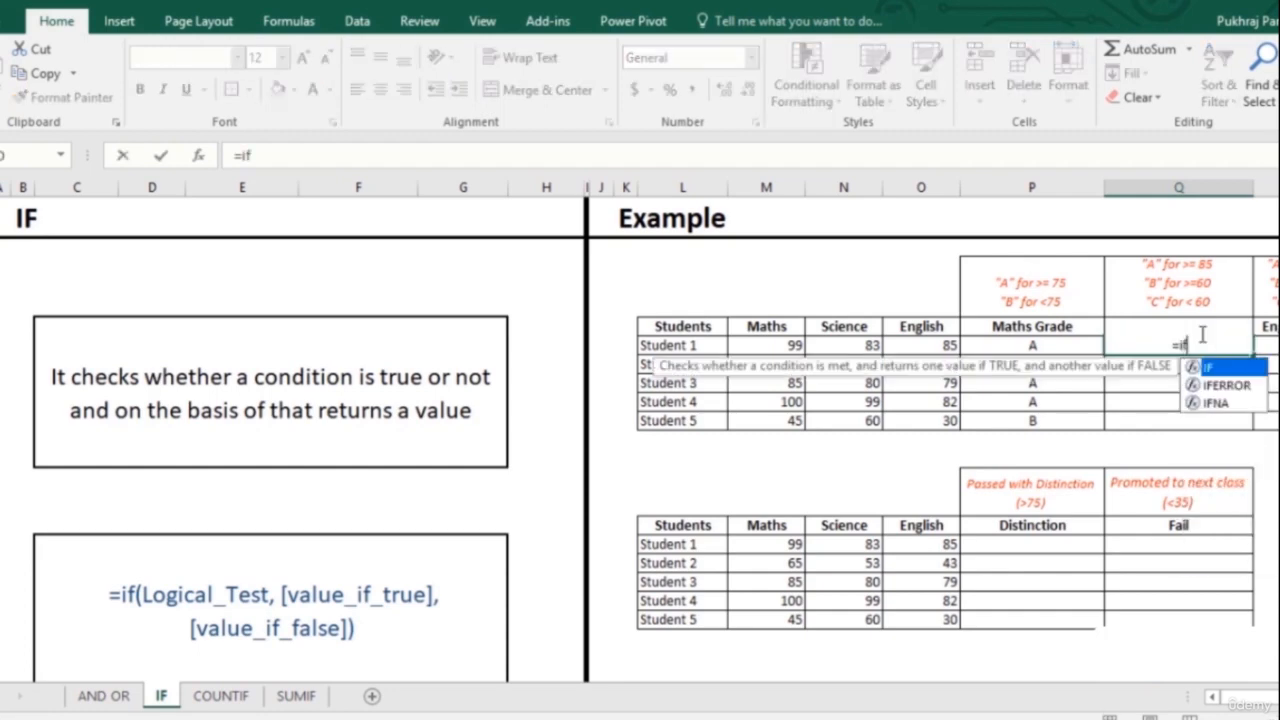
key(Tab)
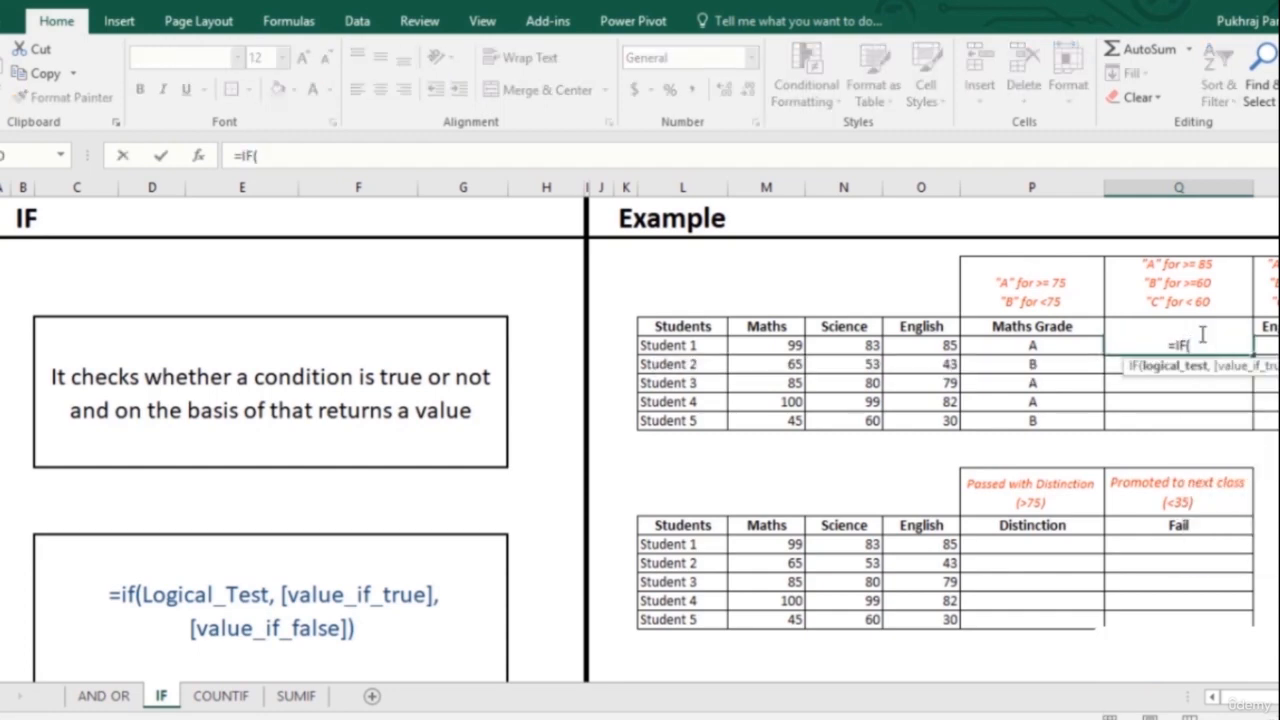
key(Left)
key(Left)
key(Left)
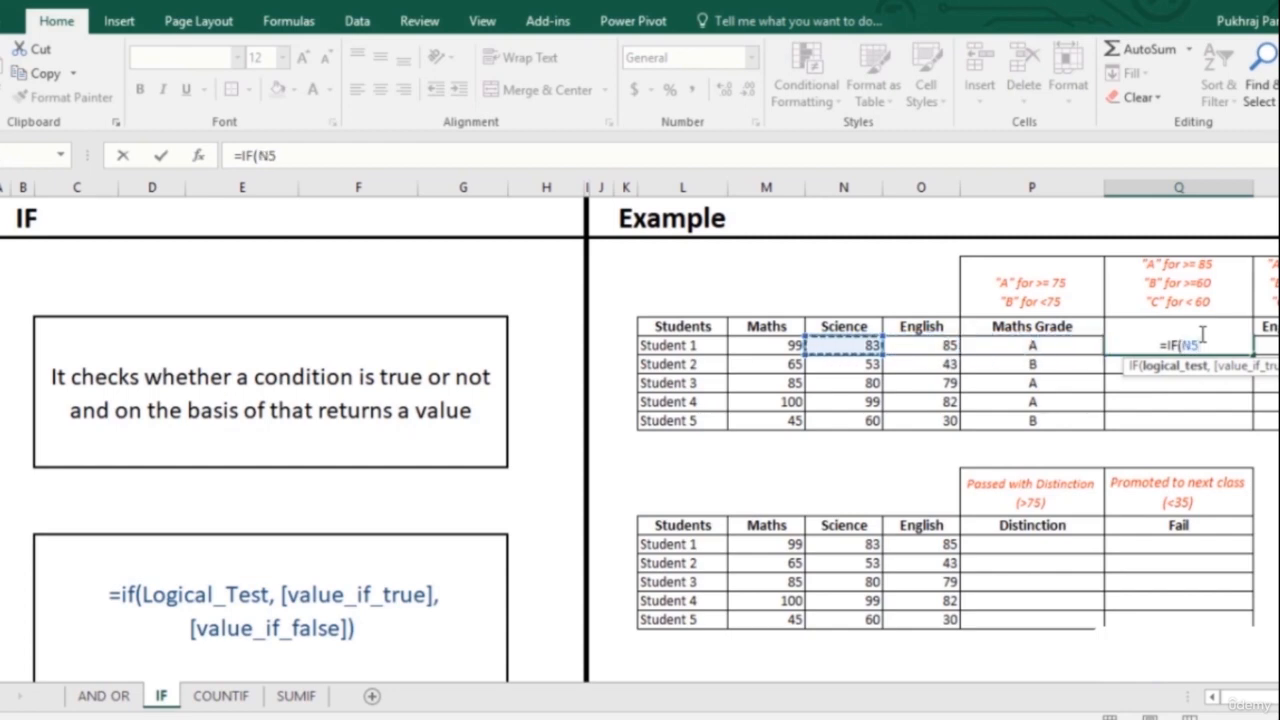
text(>)
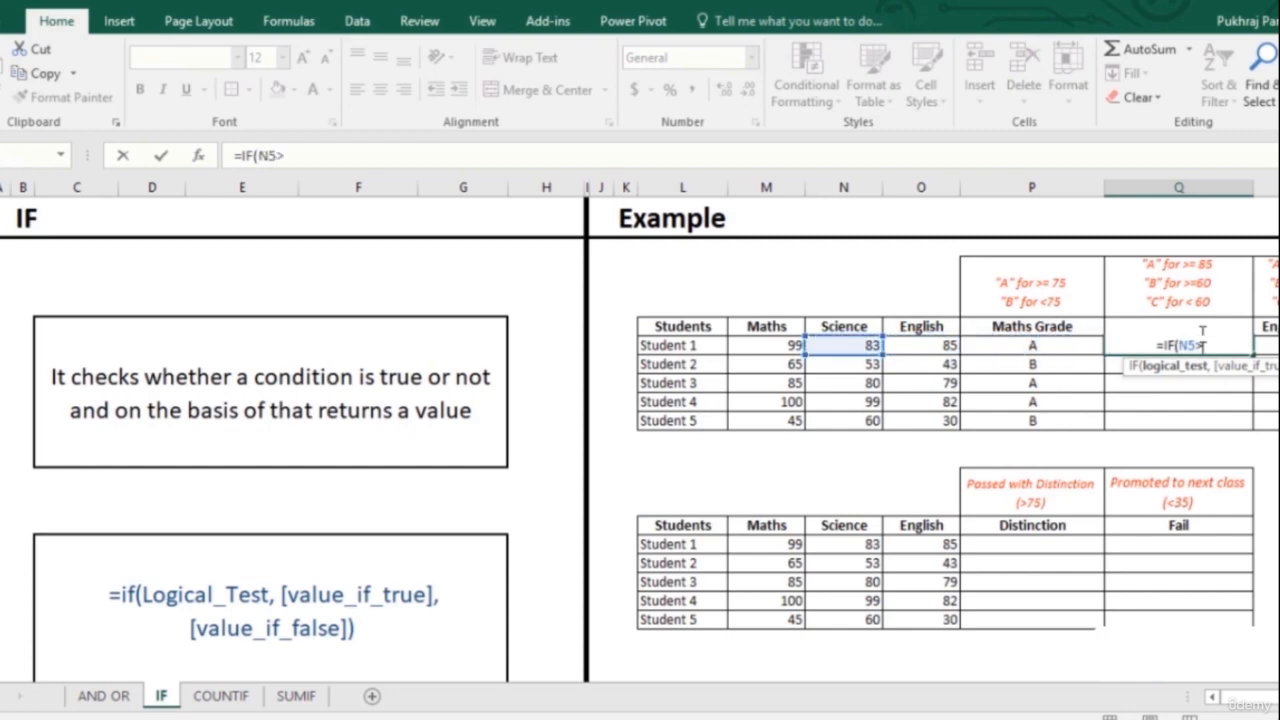
text(=)
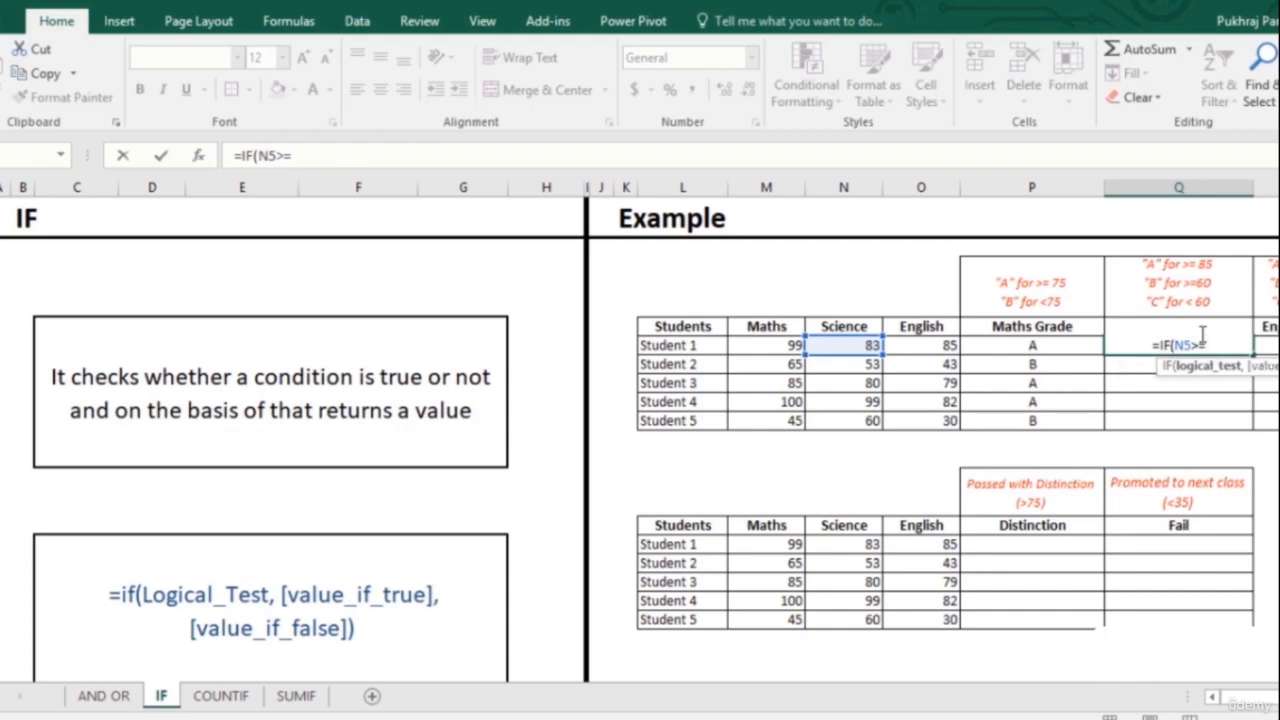
text(85,"A)
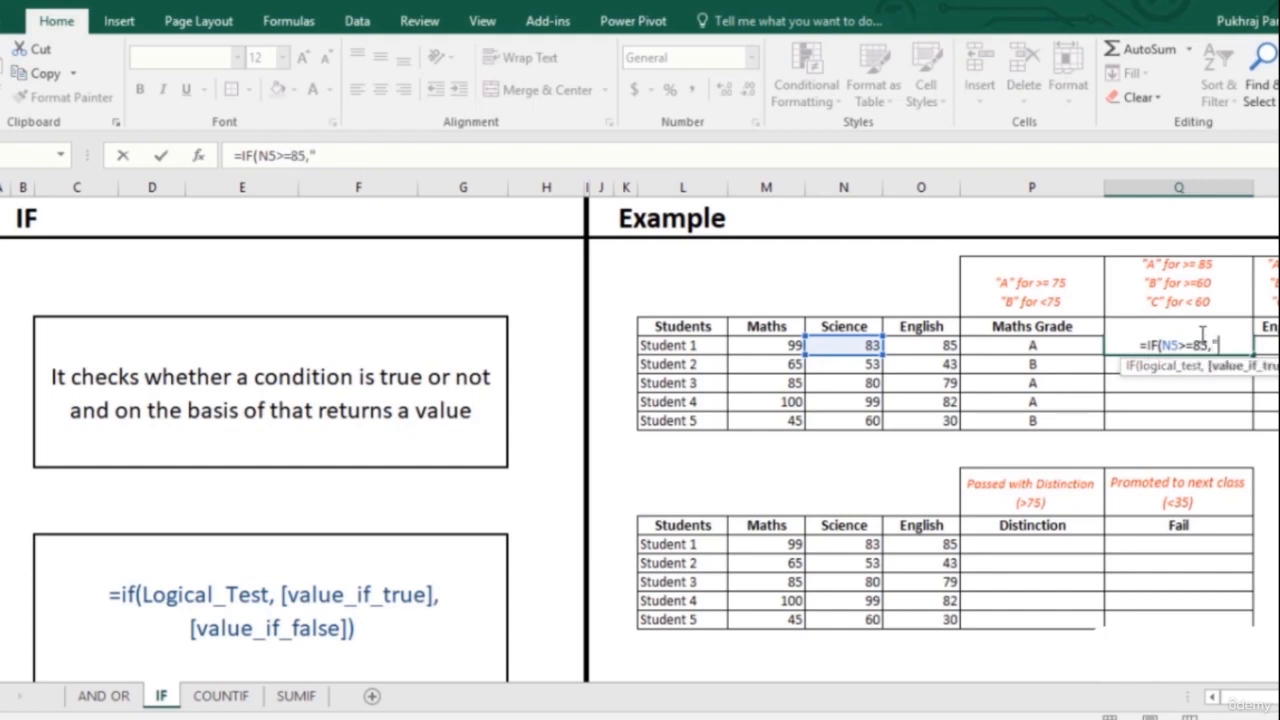
text(",)
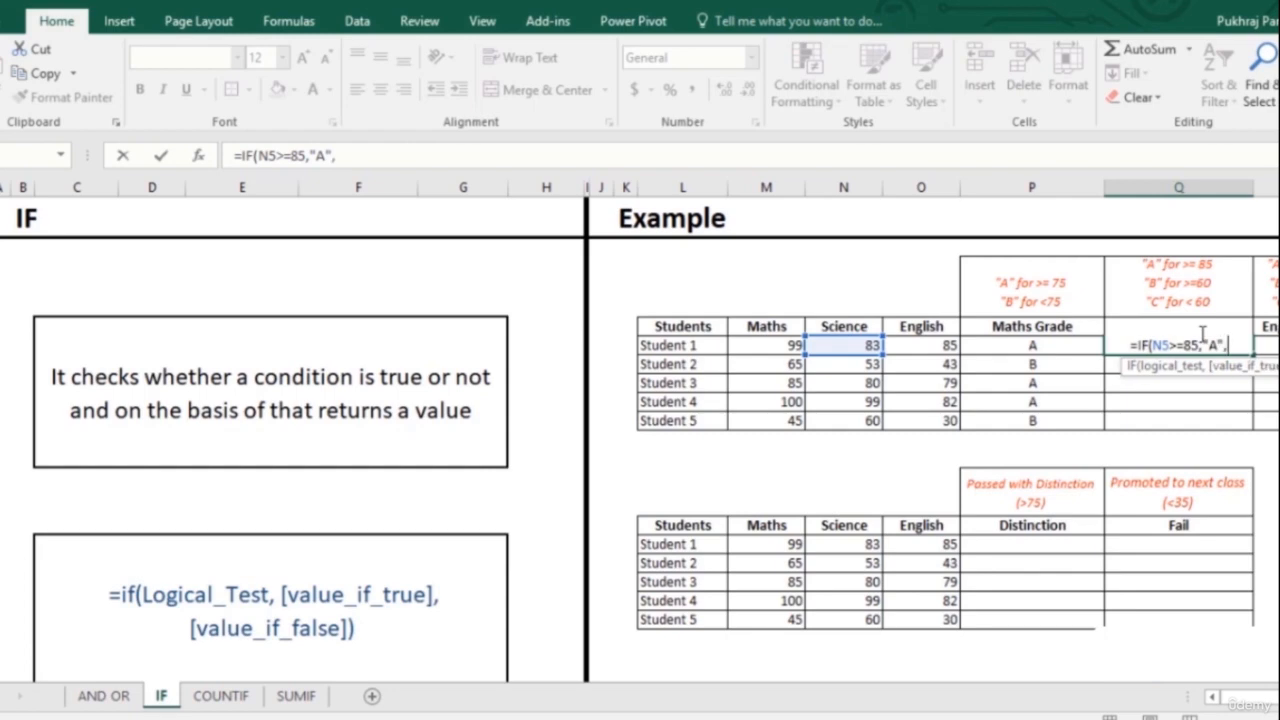
- Nest a second IF as the false value of the Science Grade formula, with the condition N5<60
text(IF()
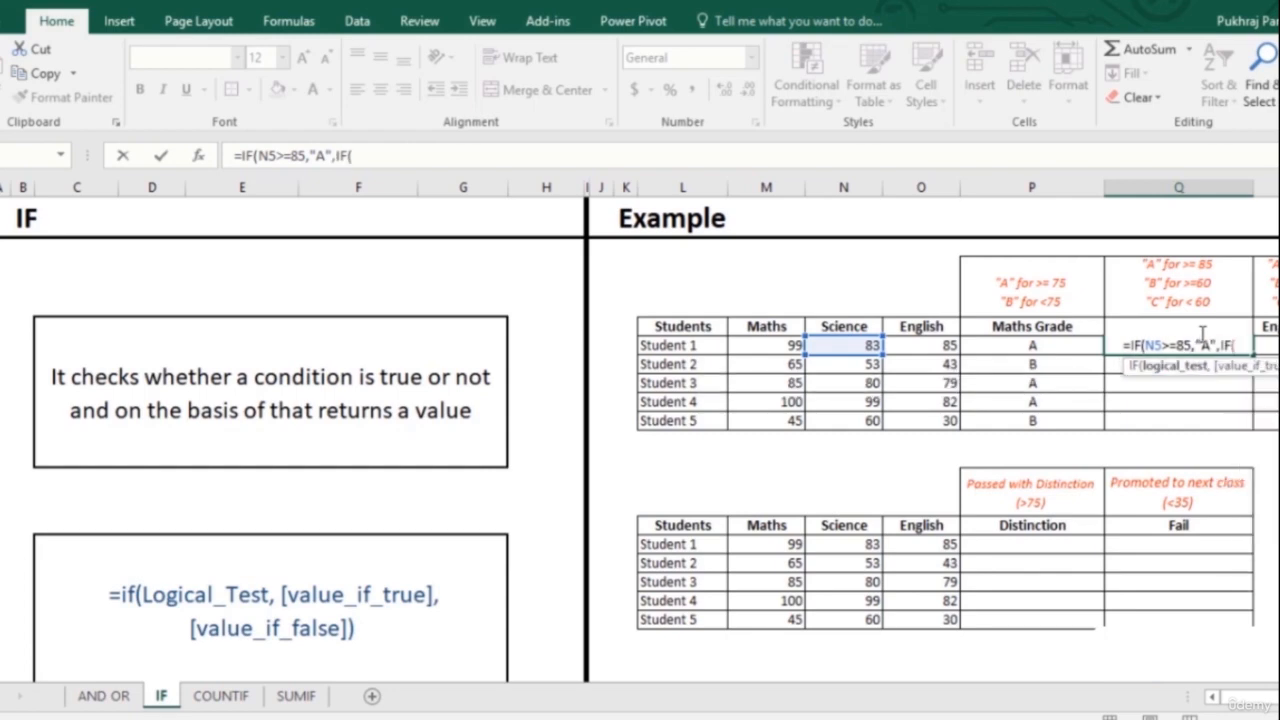
key(Left)
key(Left)
key(Left)
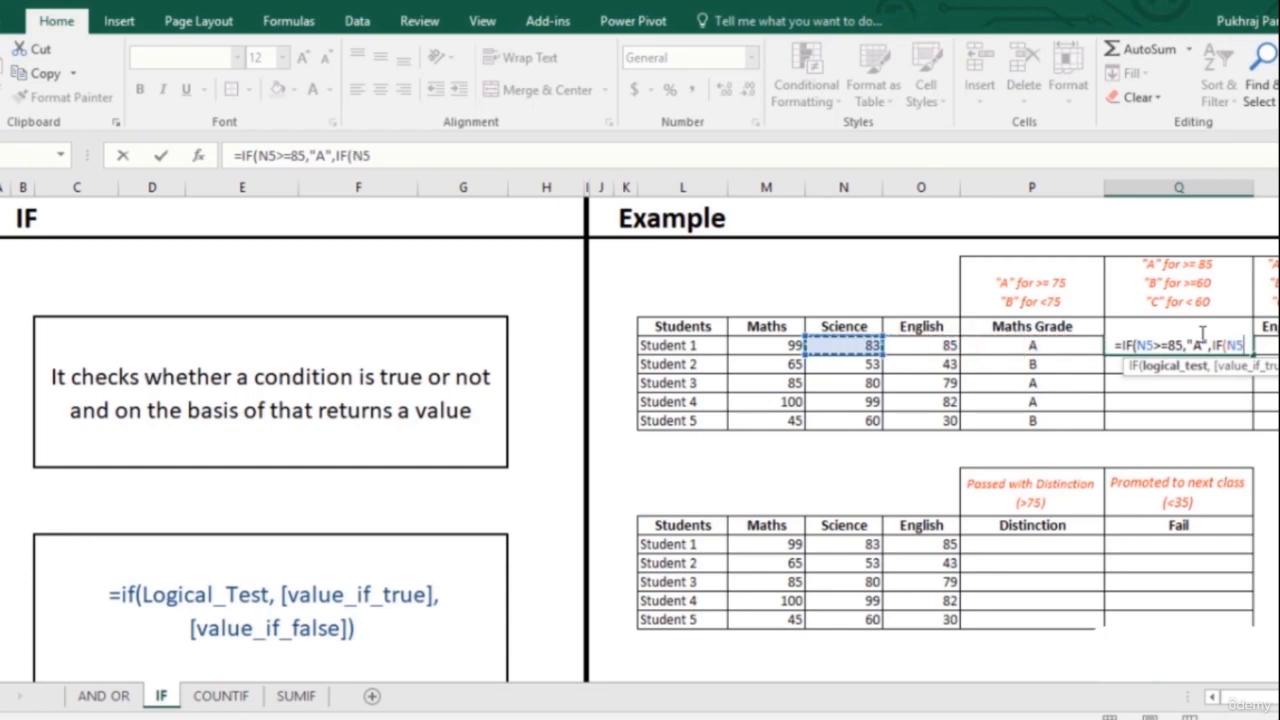
text(<)
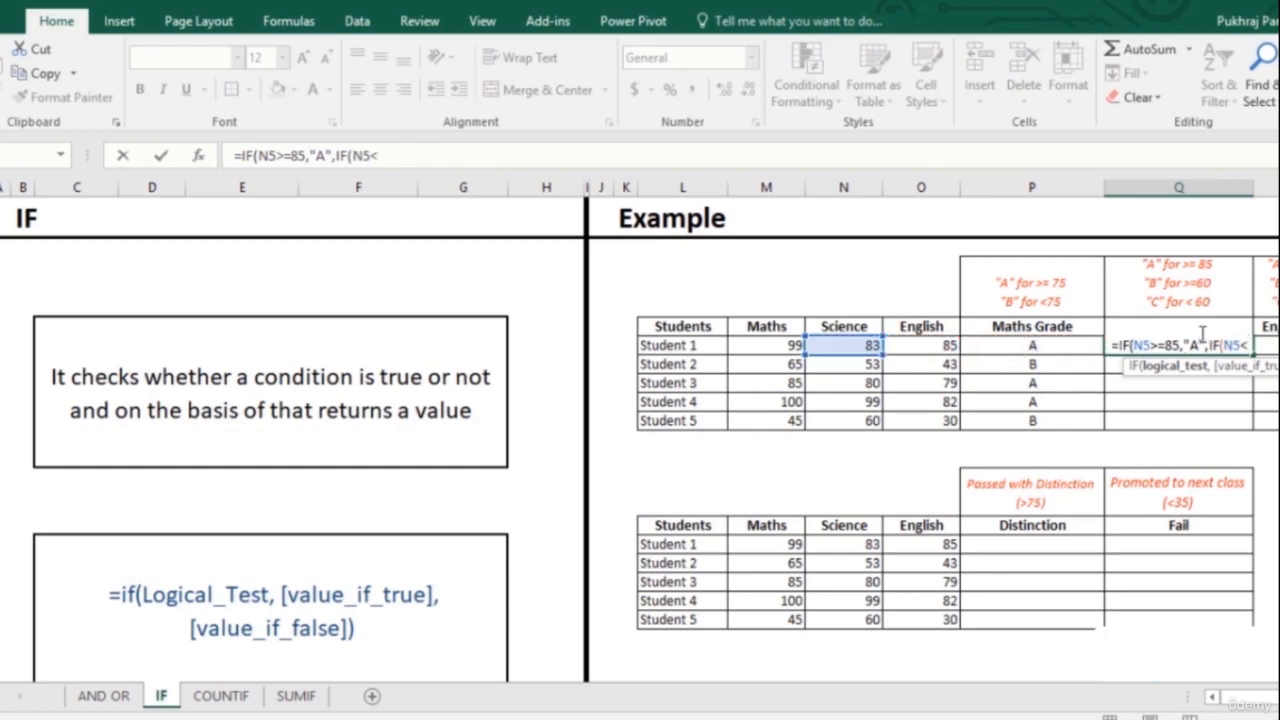
text(60)
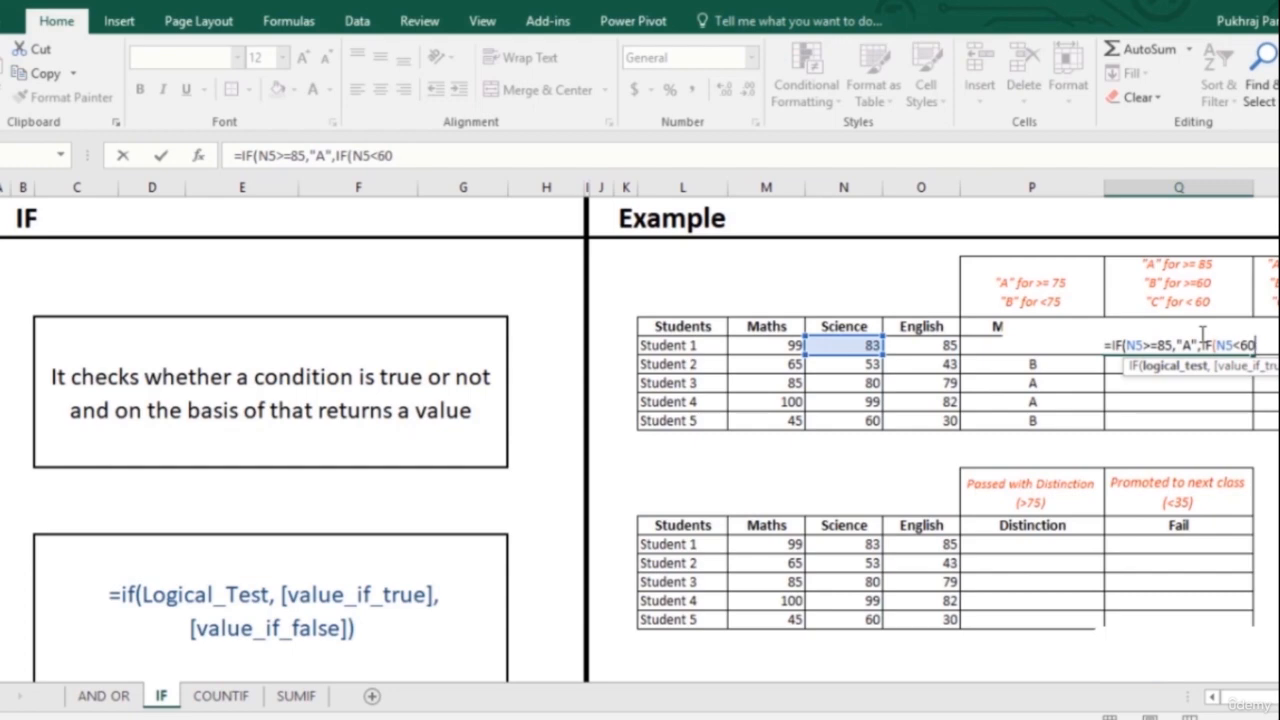
- Finish the nested IF with results "C" if true and "B" if false, and fill the Science Grade formula down to Student 5
text(,"C)
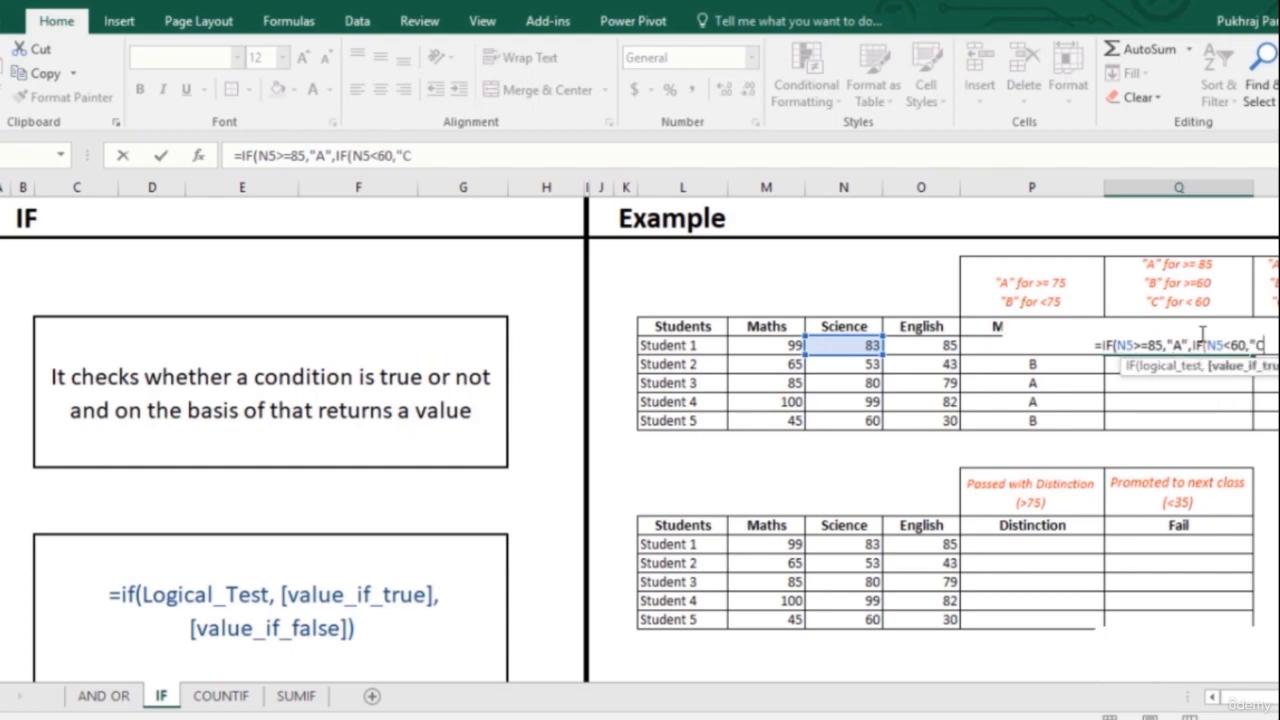
text(",)
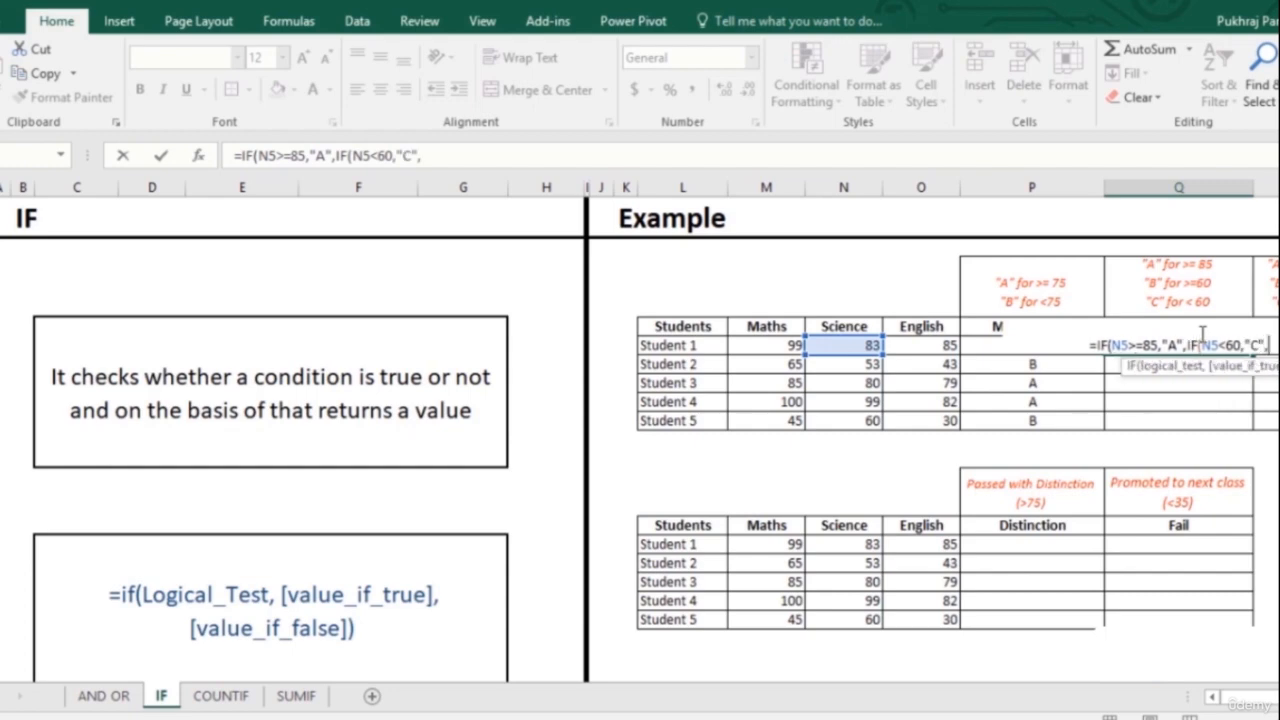
text("B)
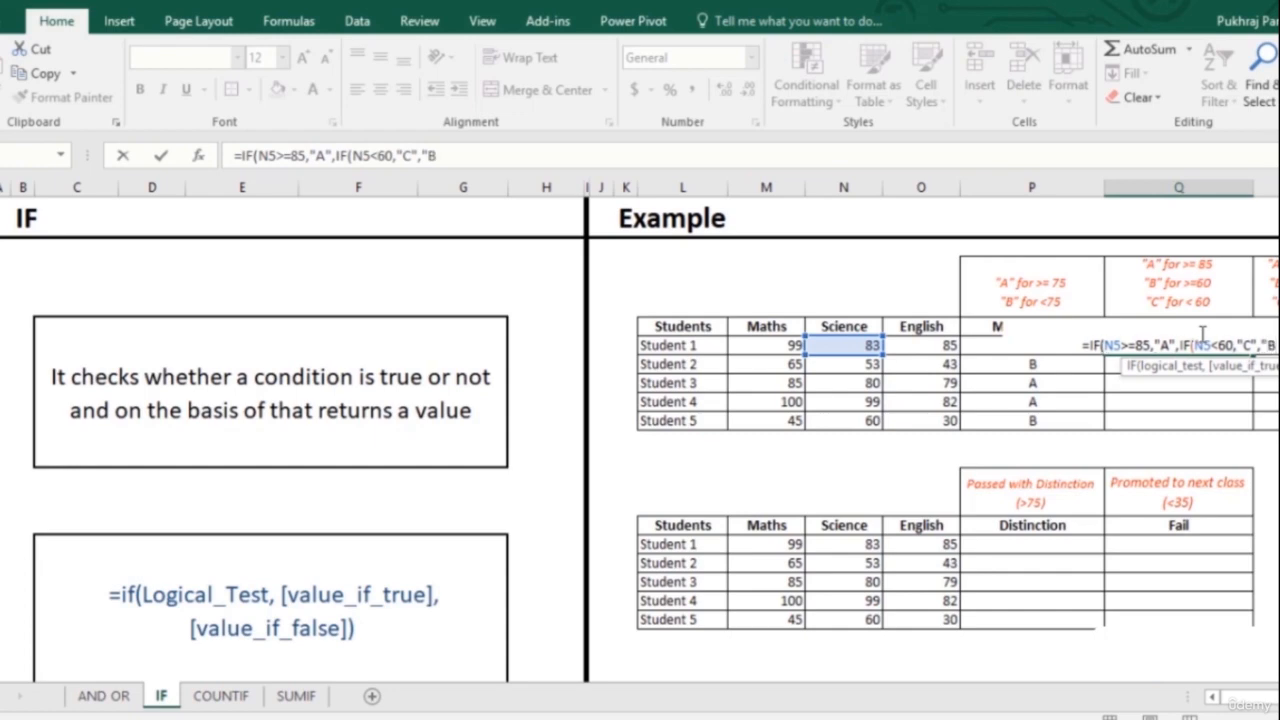
text(")))
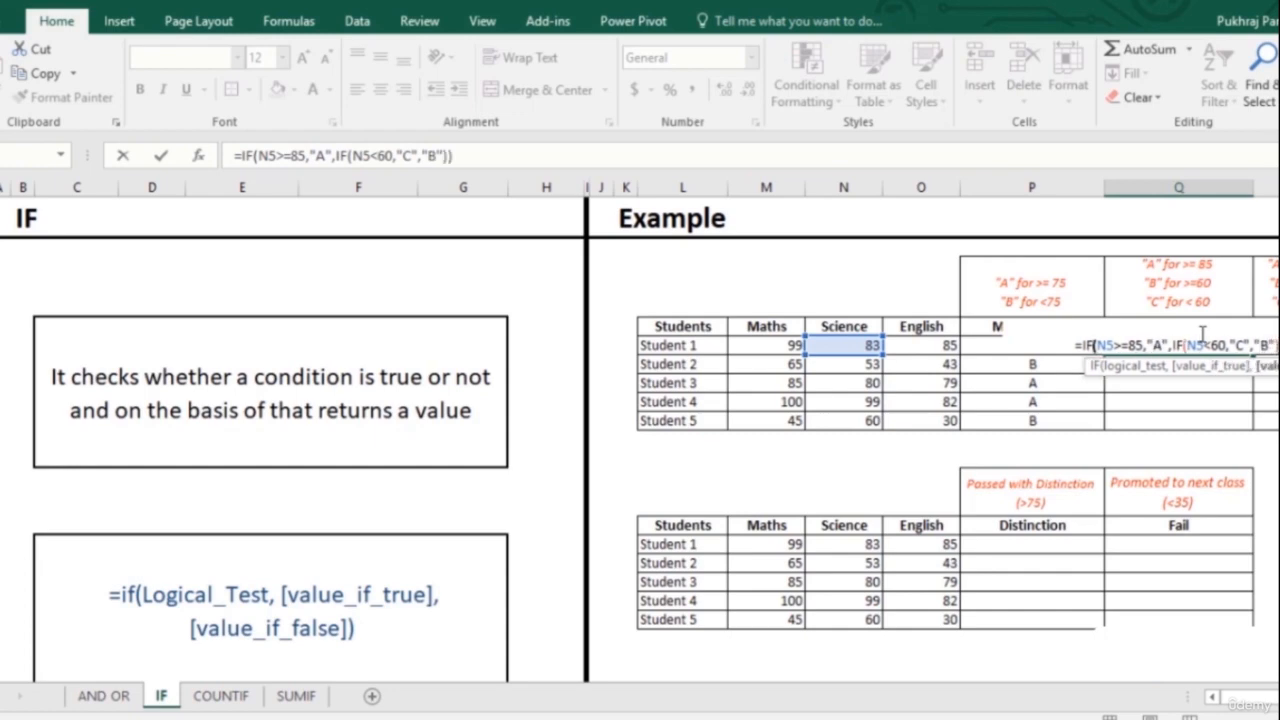
key(Return)
click(1200, 346)
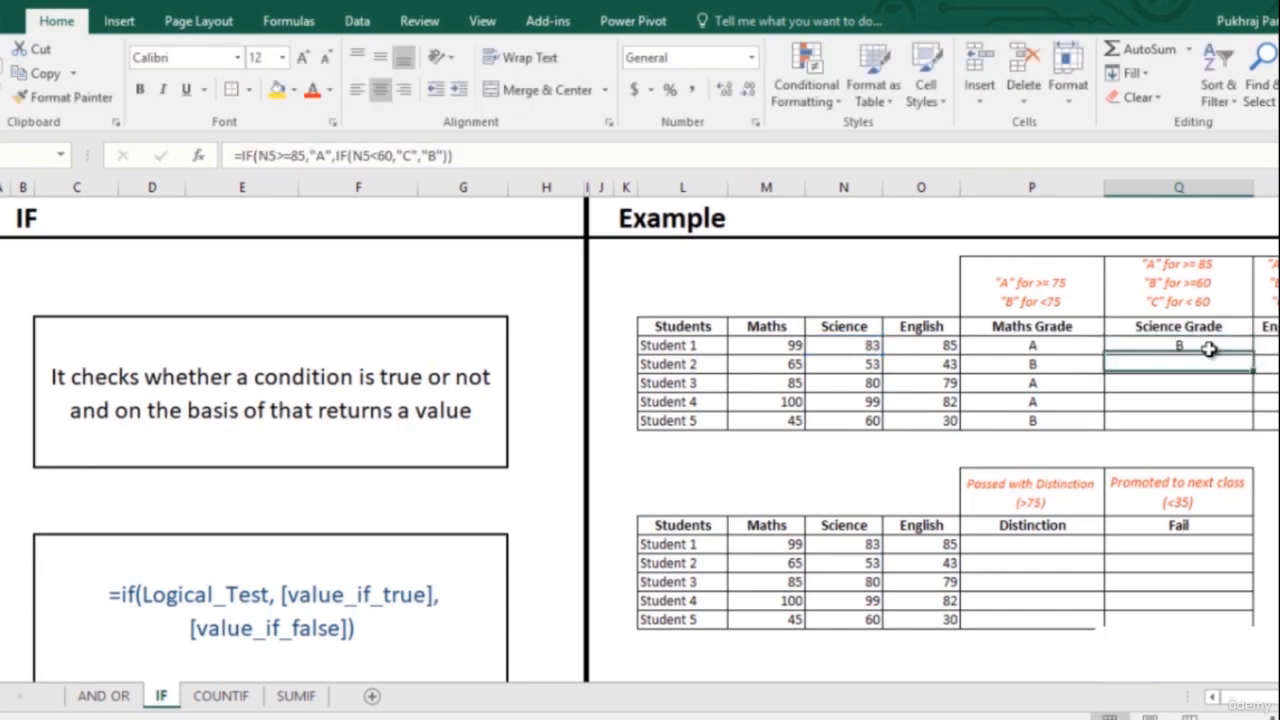
double_click(1251, 357)
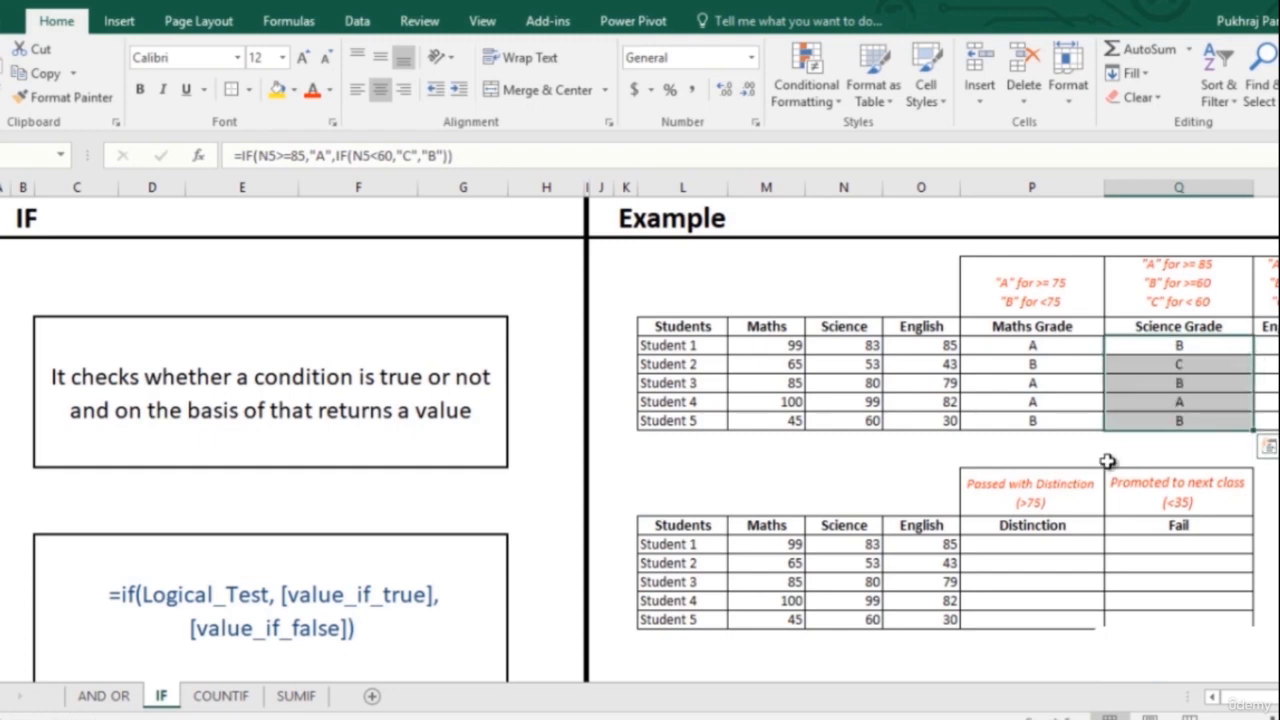
- Start an IF formula with a nested AND in Student 1's Distinction cell, with O14>75 as the first condition
click(1043, 547)
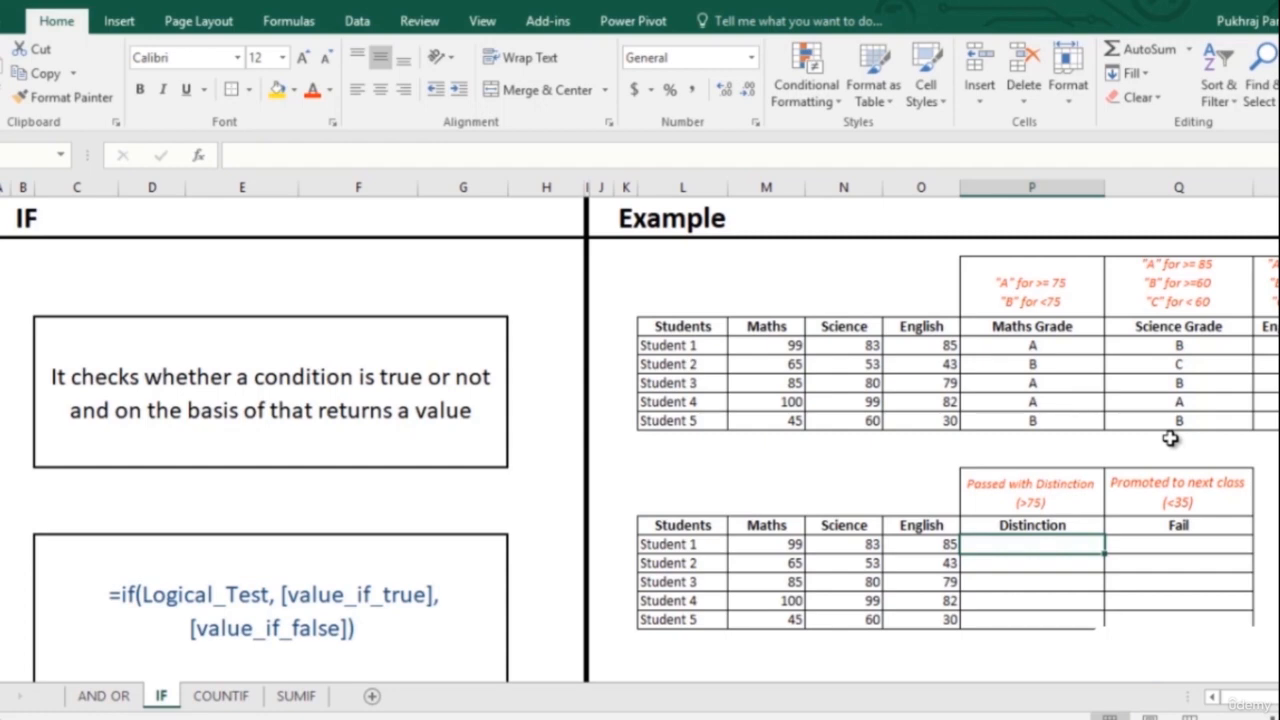
text(=)
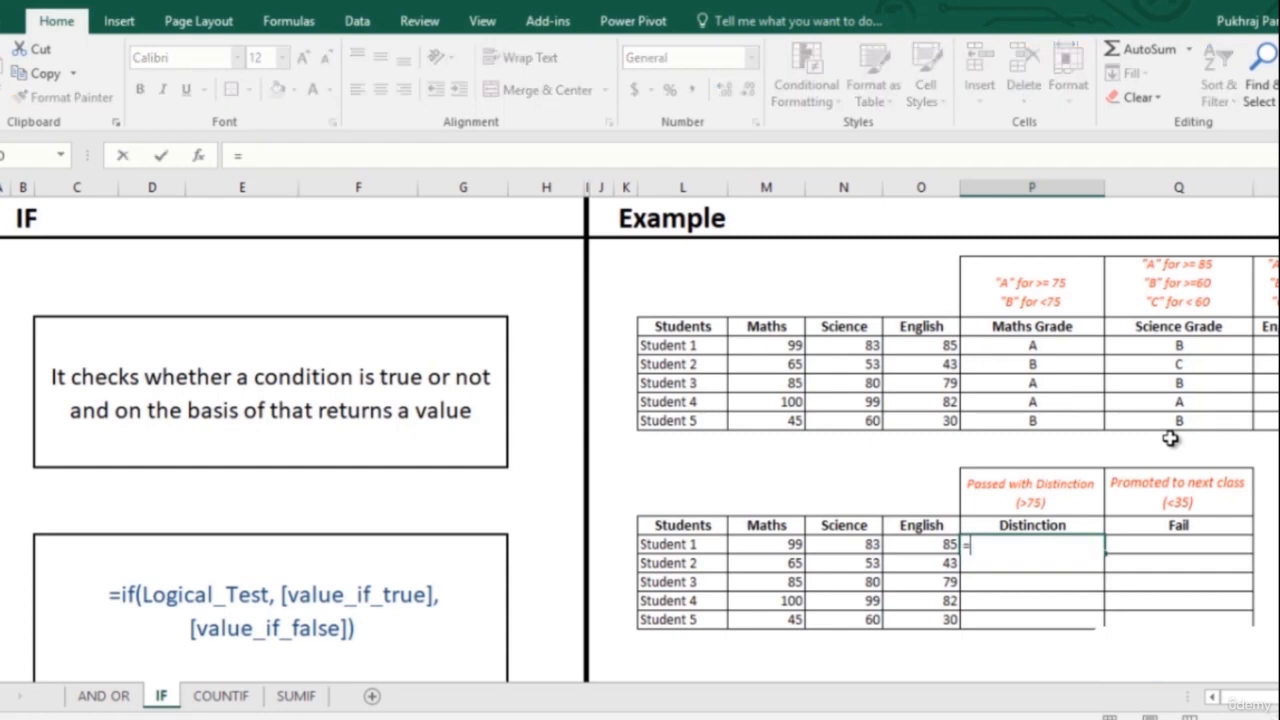
text(if)
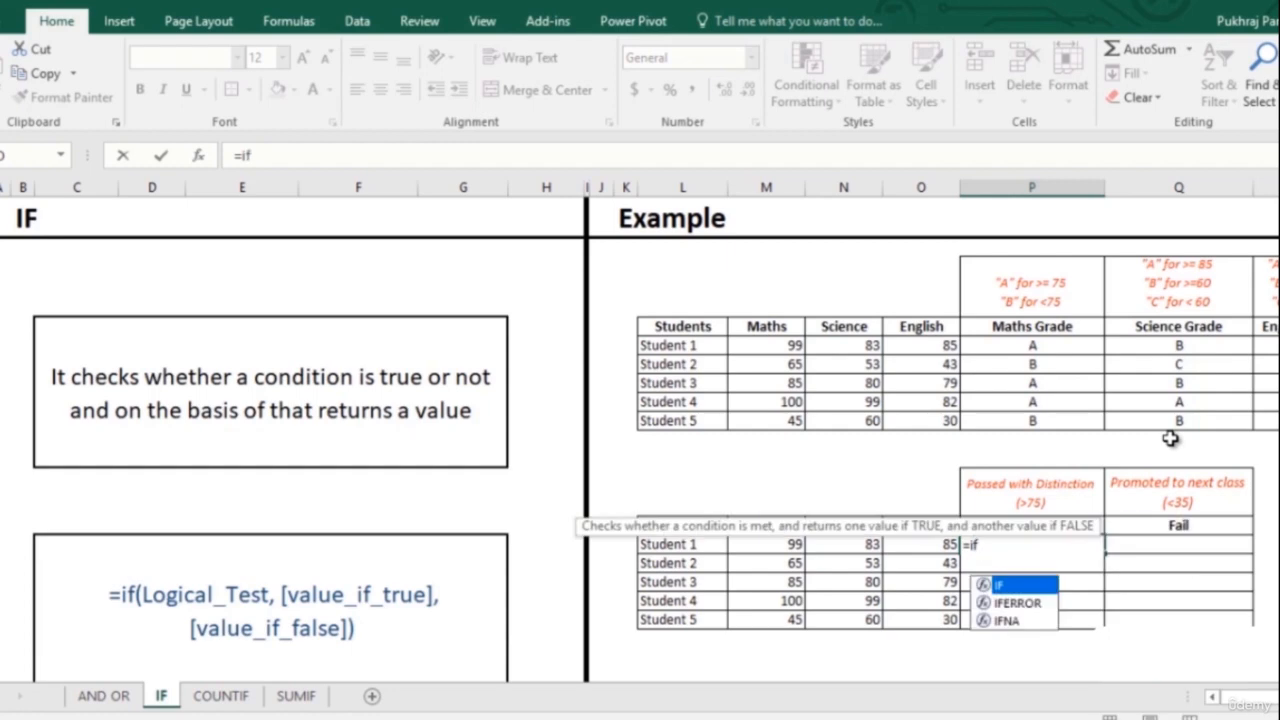
key(Tab)
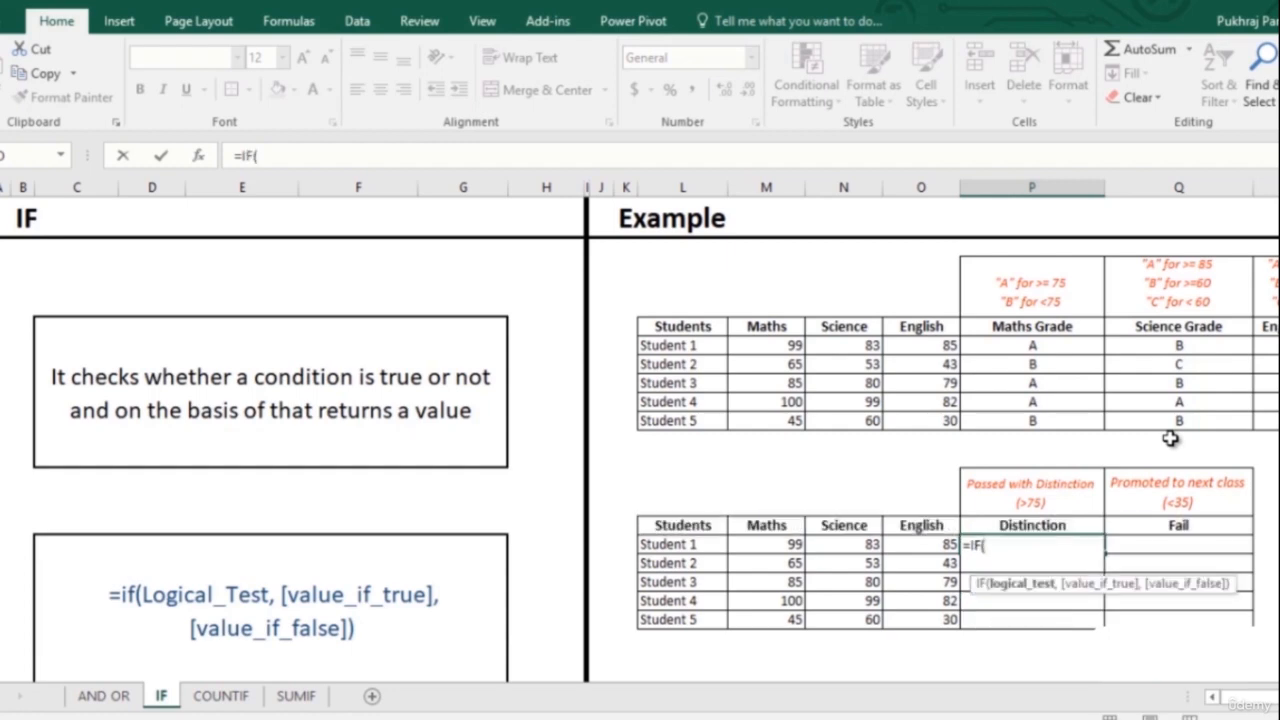
text(and)
key(Tab)
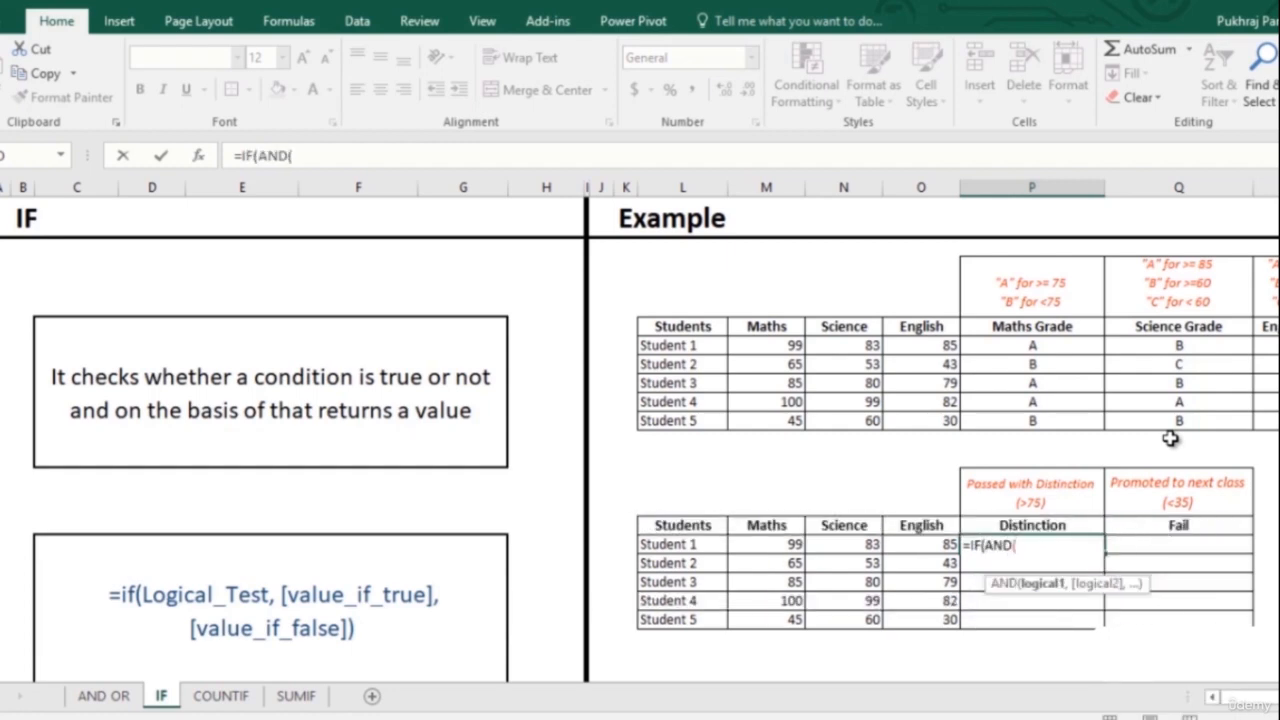
key(Left)
key(Left)
key(Right)
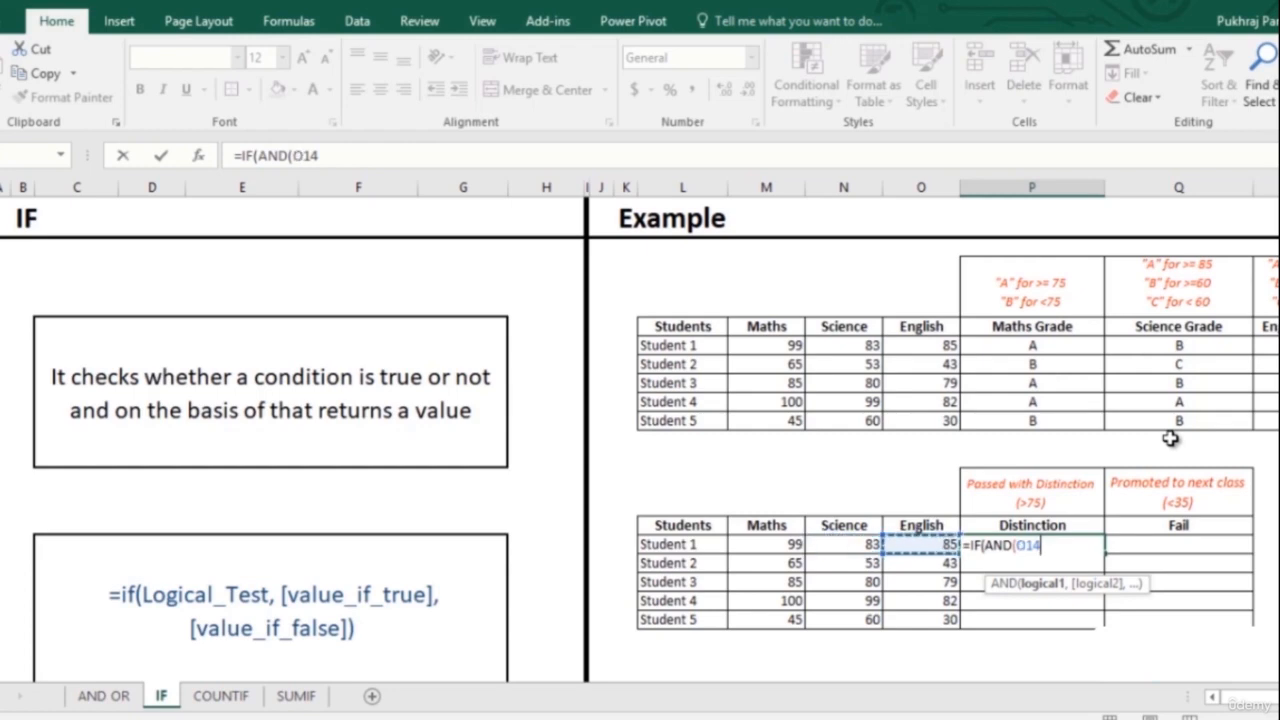
text(>75)
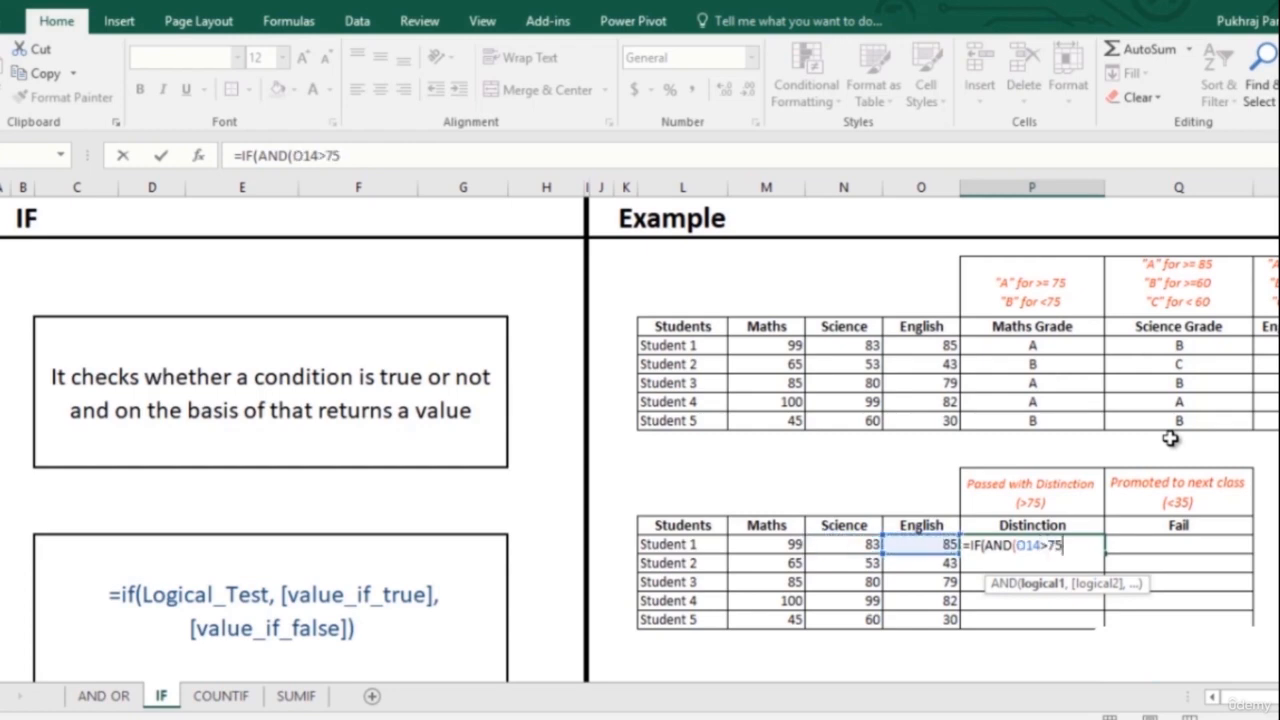
- Add the conditions N14>75 and M14>75 to complete the AND test of the Distinction formula
text(,)
key(Left)
key(Left)
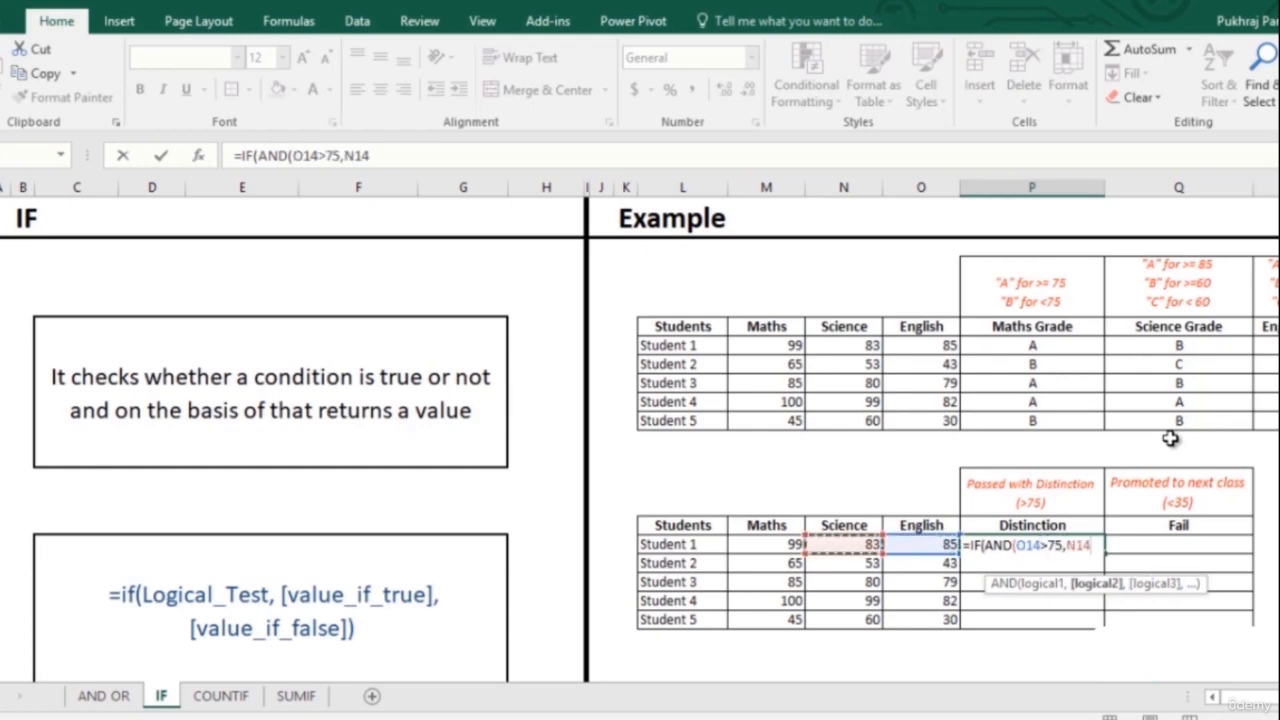
text(>75,)
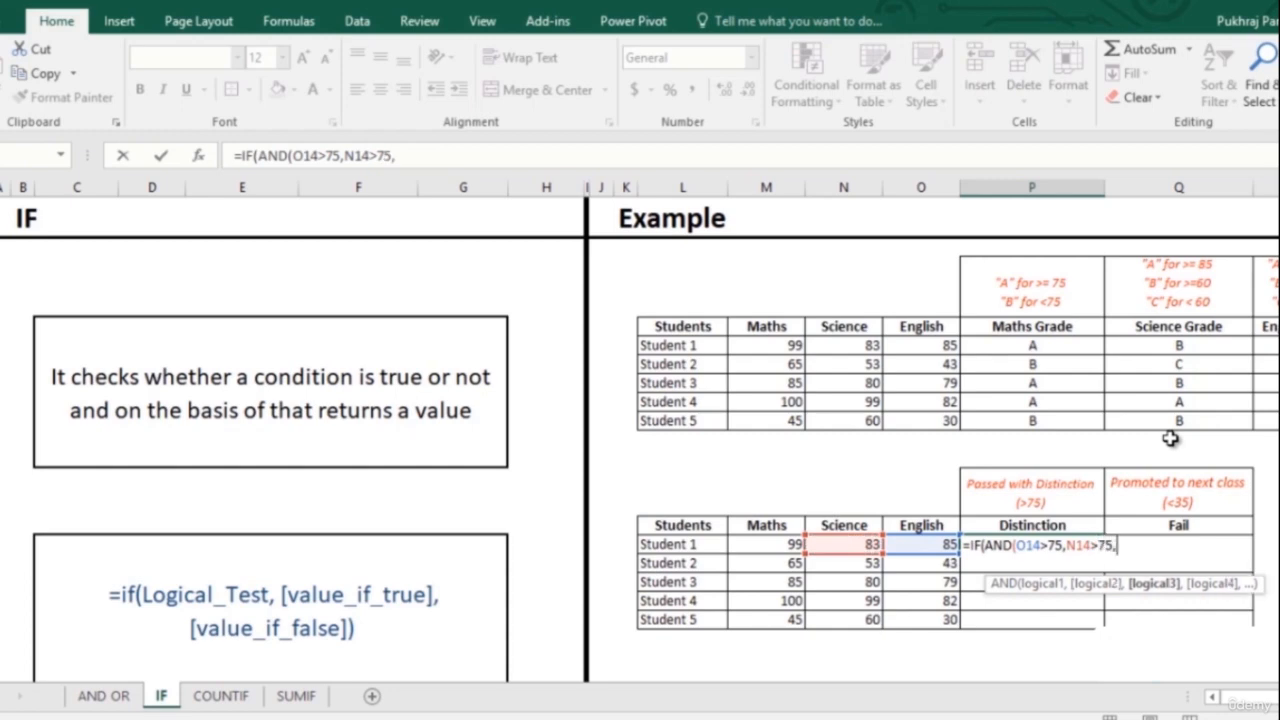
key(Left)
key(Left)
key(Left)
text(>)
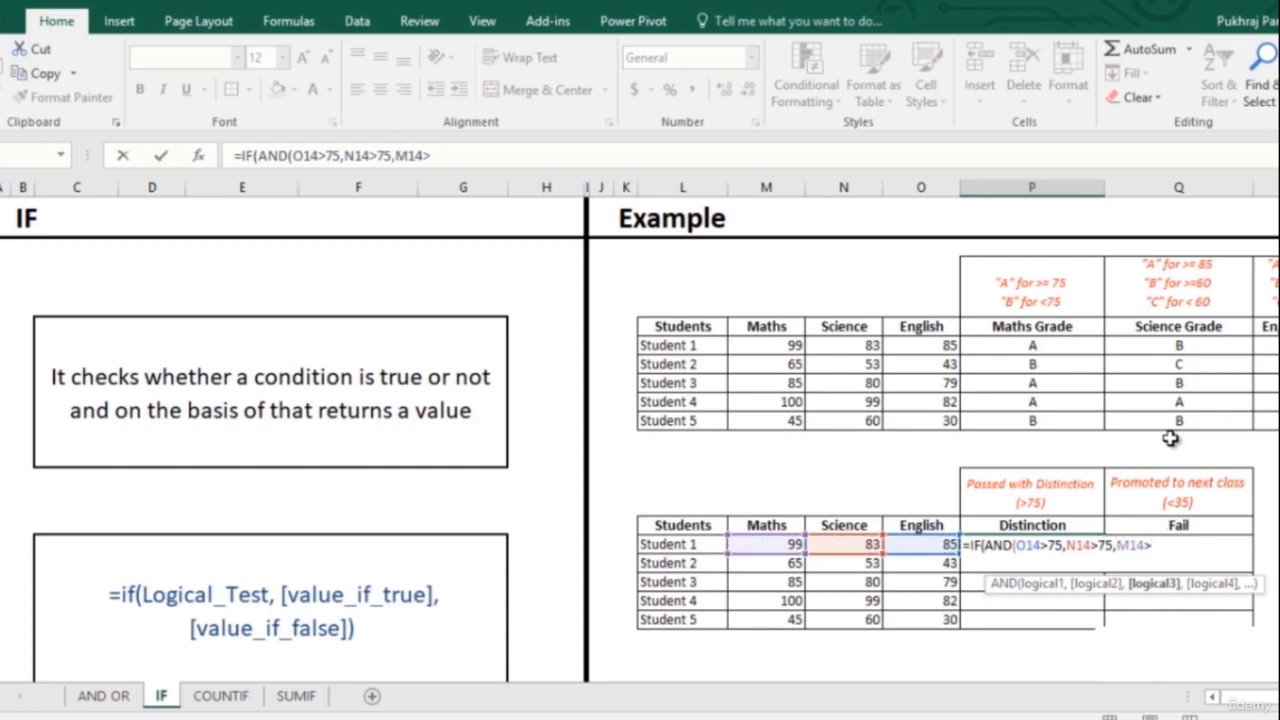
text(75),)
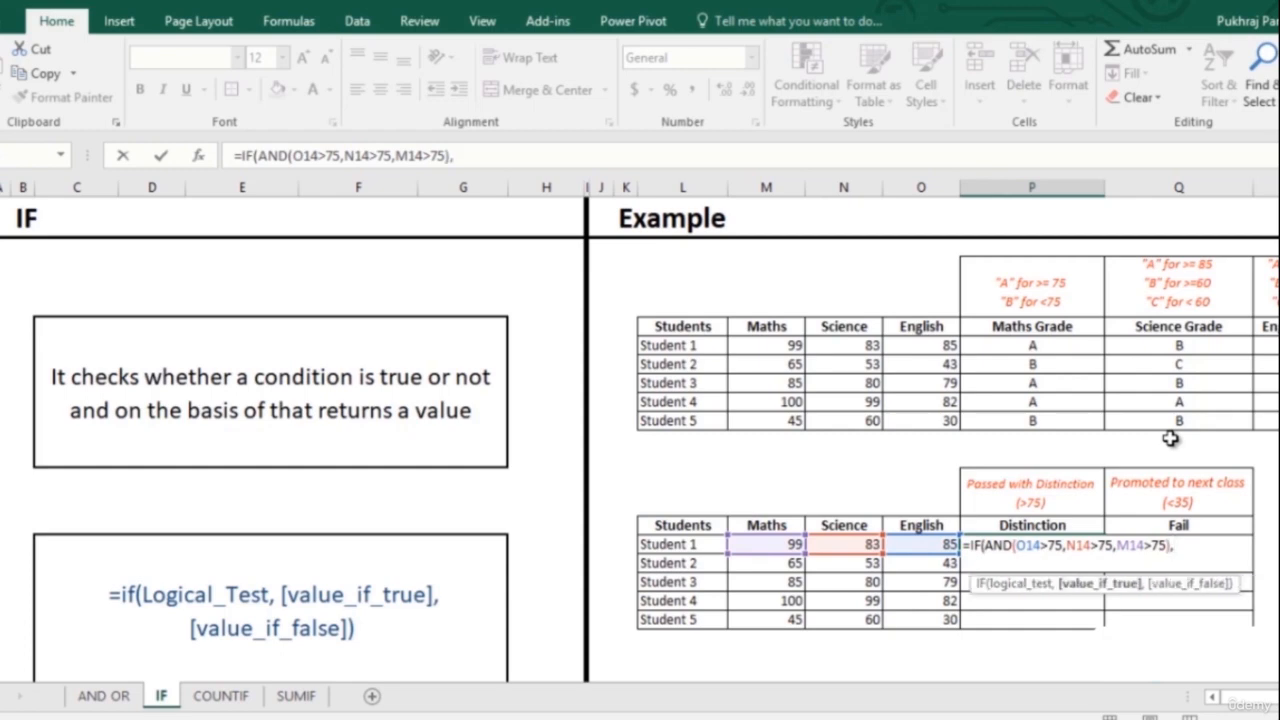
- Finish the Distinction formula with "Passed with Distinction" if true and an empty text if false, and fill it down to Student 5
text("Passed with)
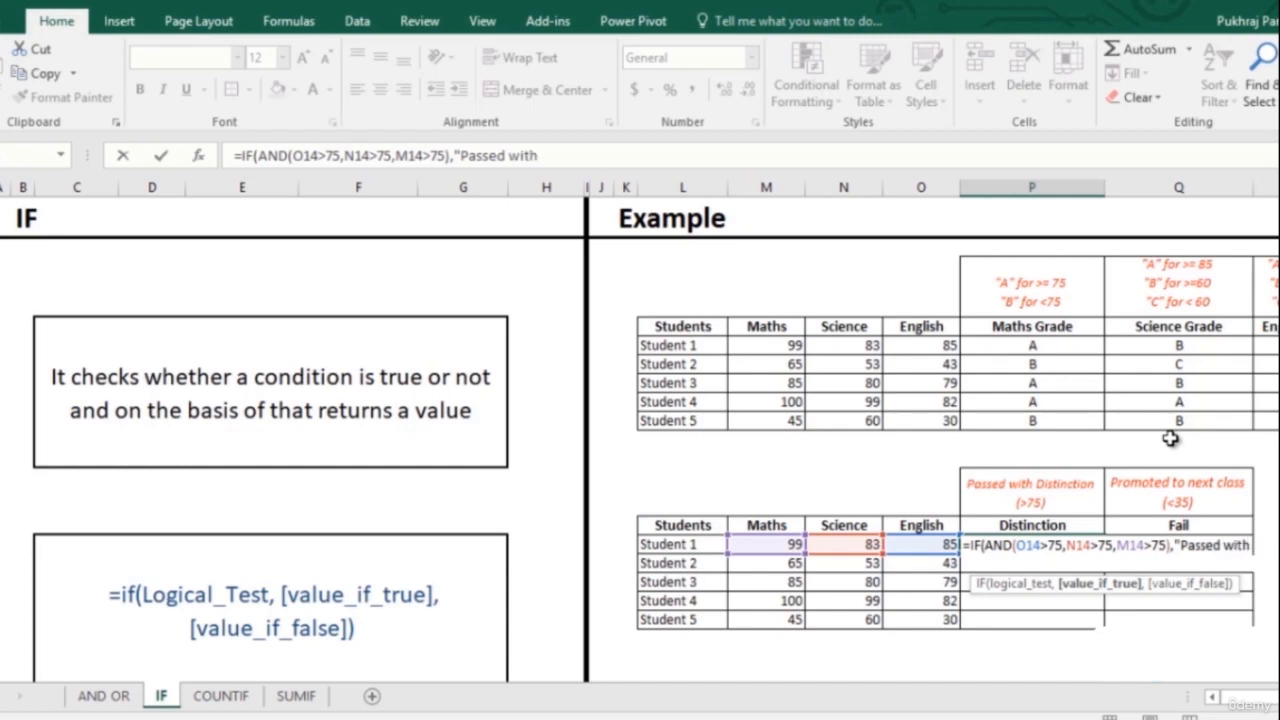
text( Distinction)
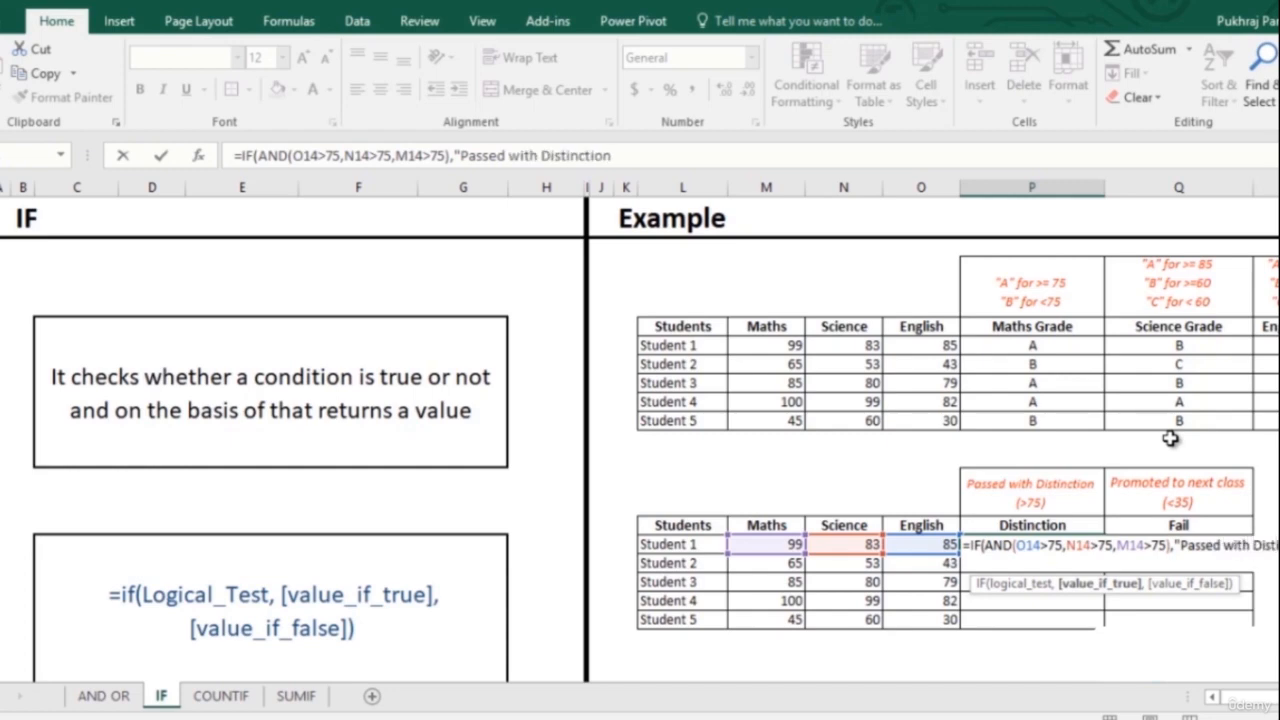
text(","")
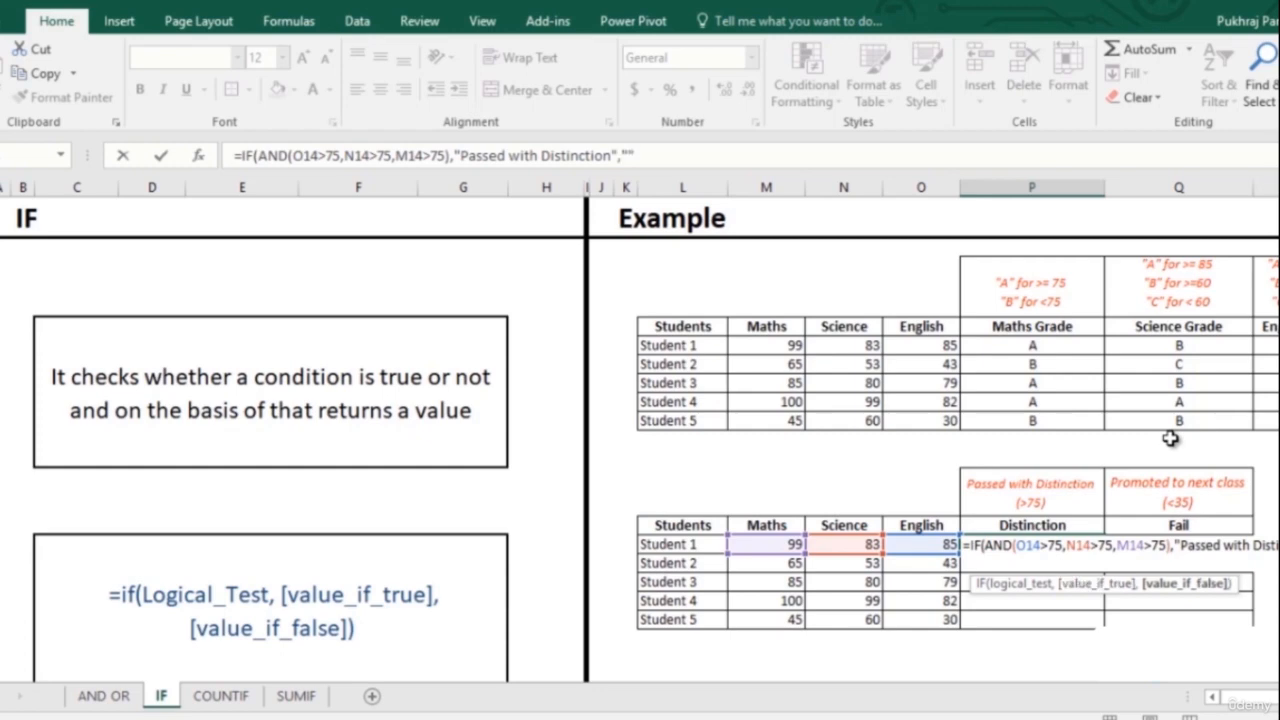
text())
key(Return)
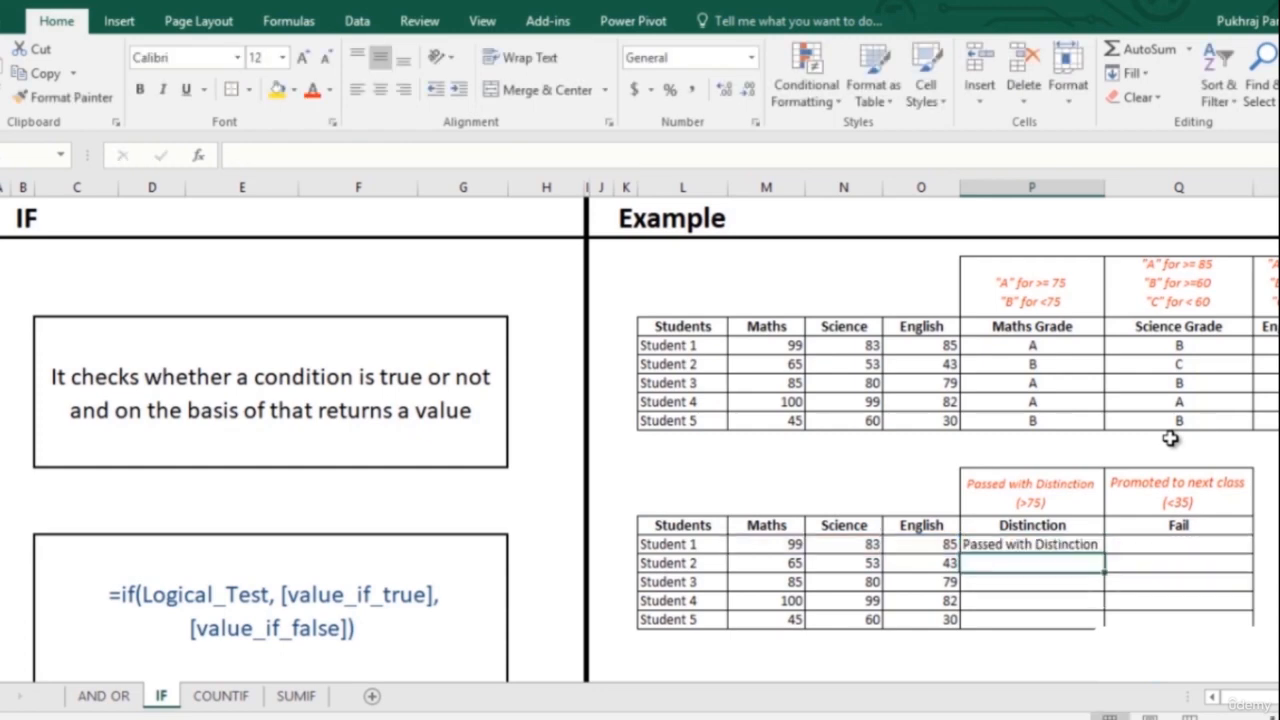
click(1073, 545)
double_click(1104, 553)
click(1061, 567)
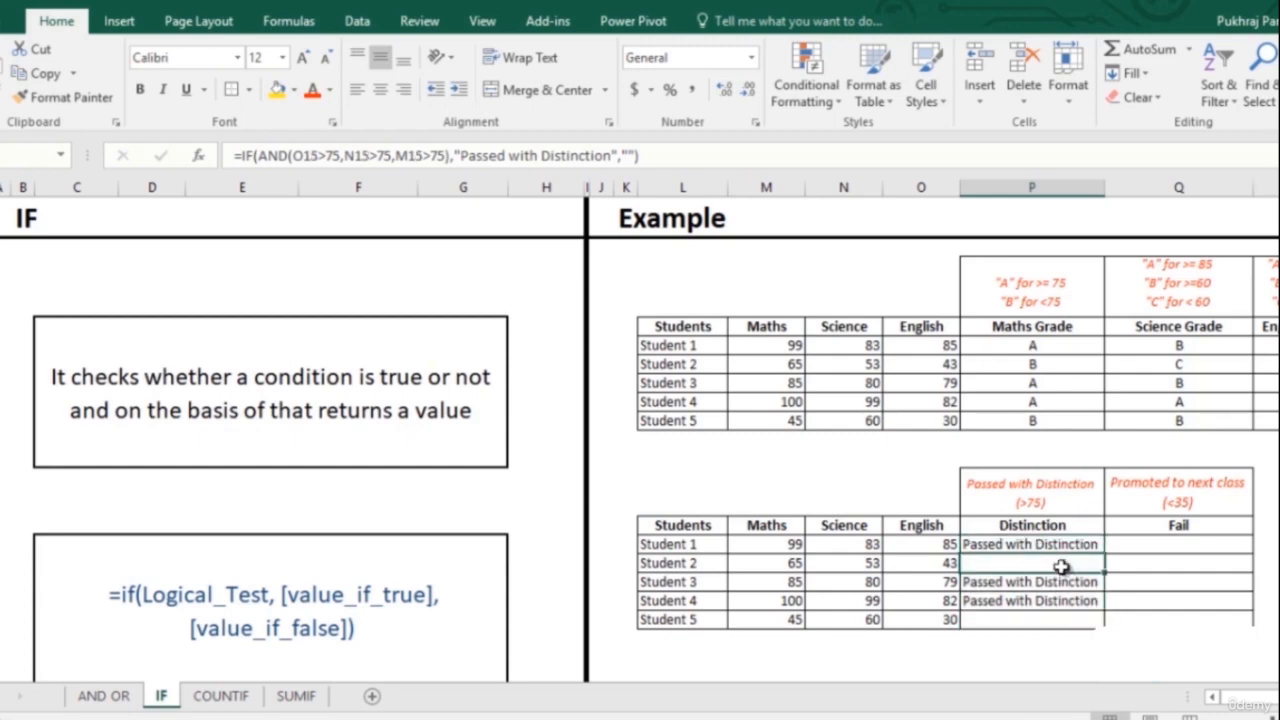
- Start an IF formula with a nested OR in Student 1's Fail cell, with O14<35 as the first condition
click(1185, 545)
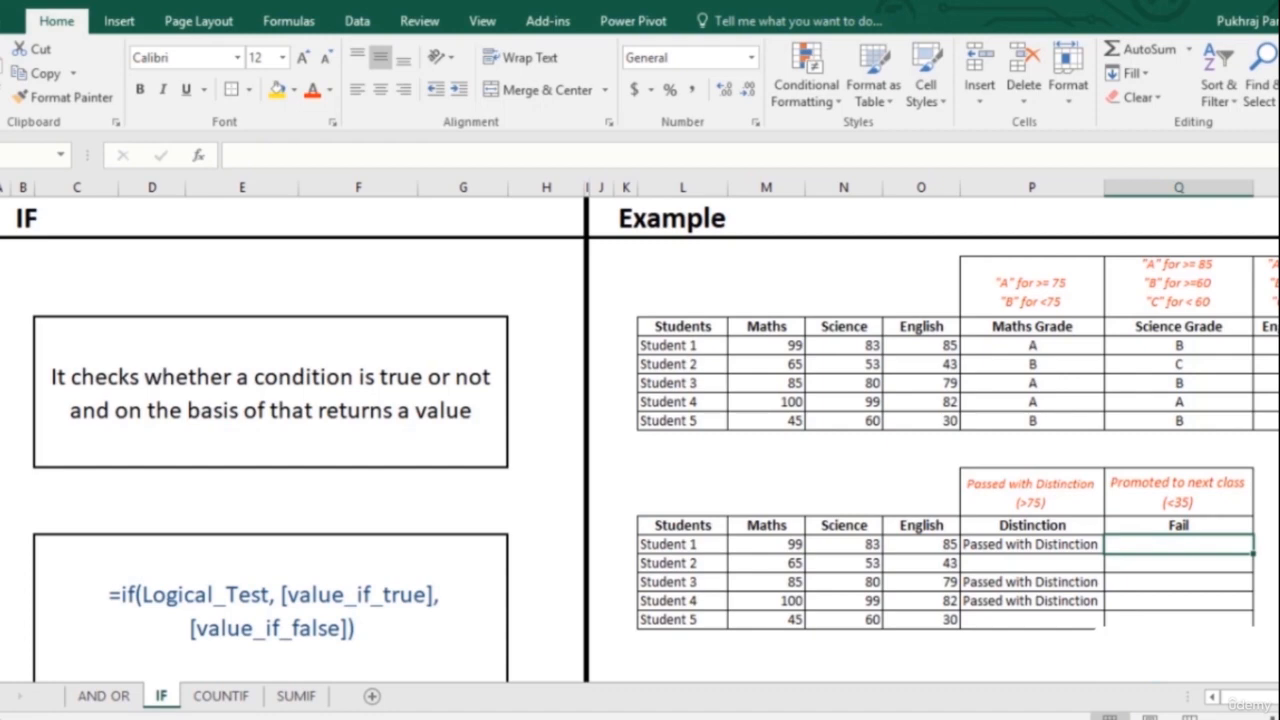
text(=)
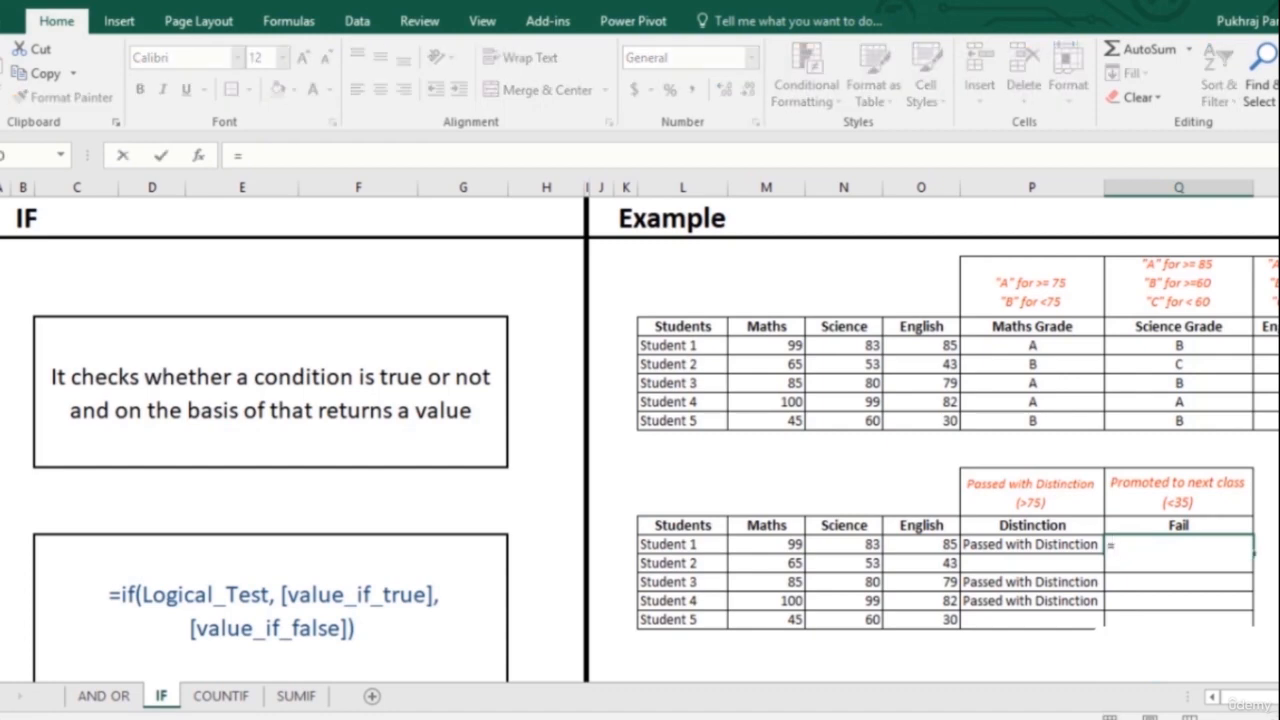
text(if)
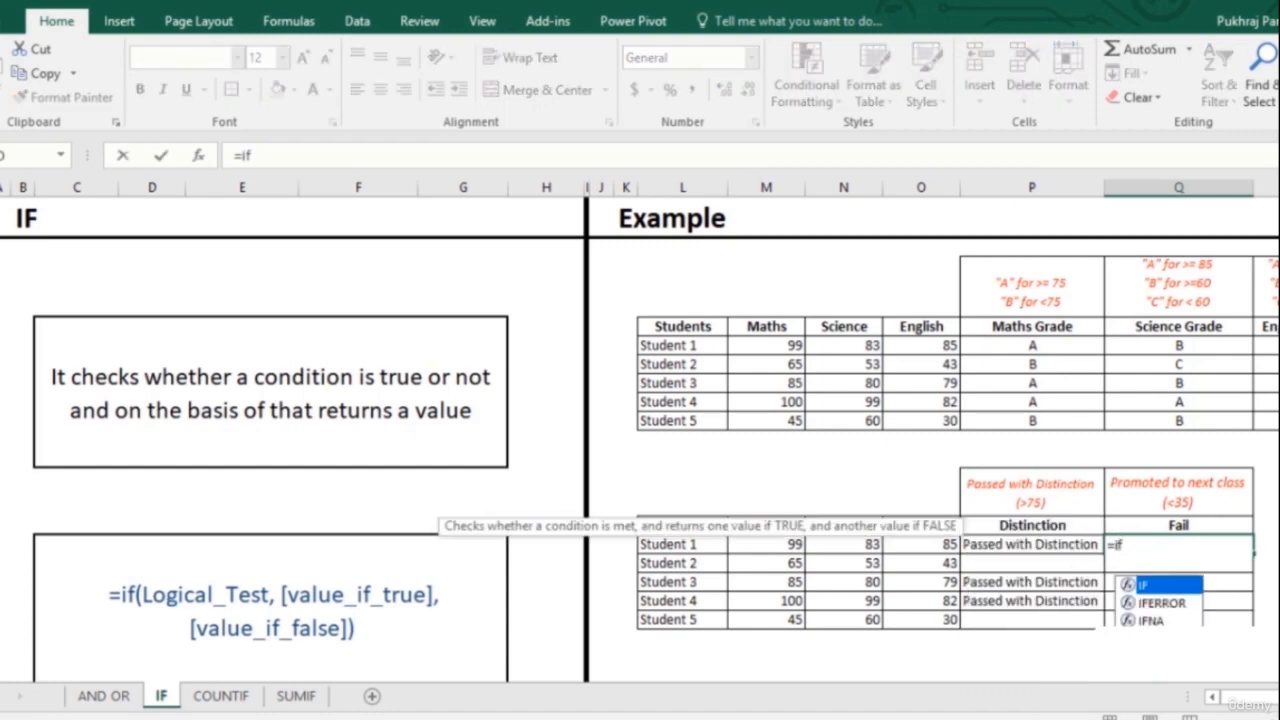
key(Tab)
text(or)
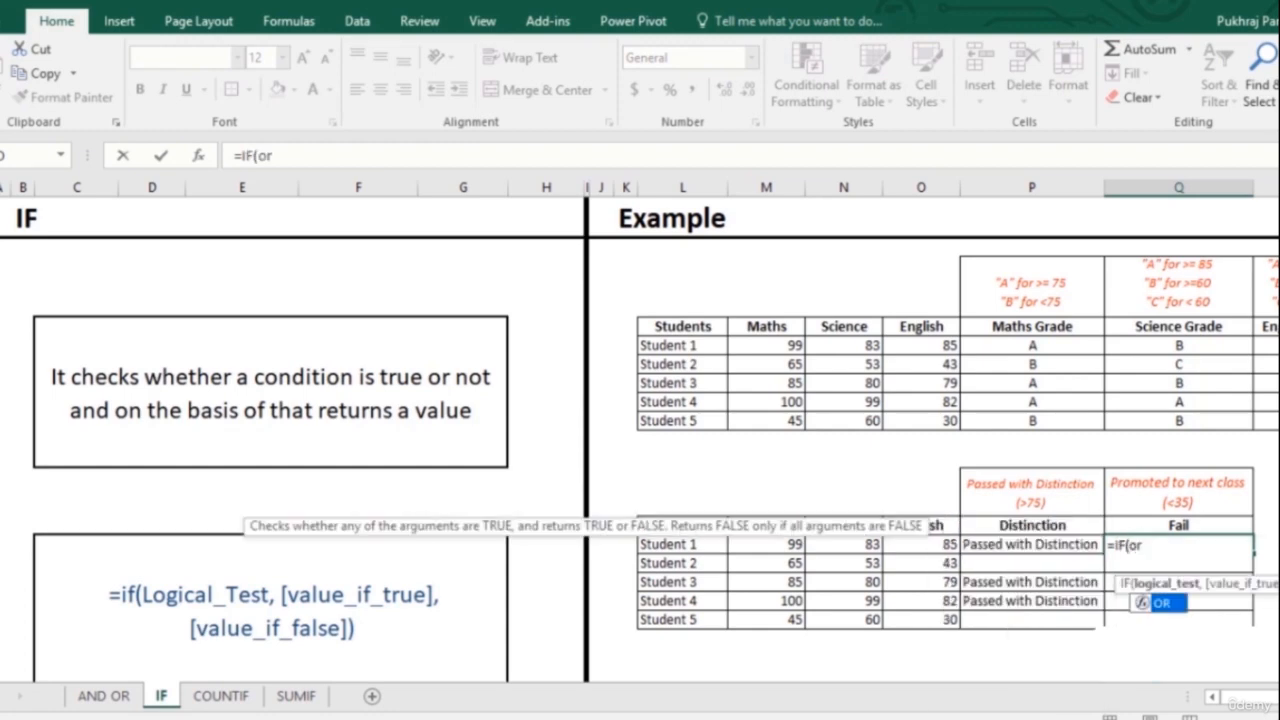
key(Tab)
text(()
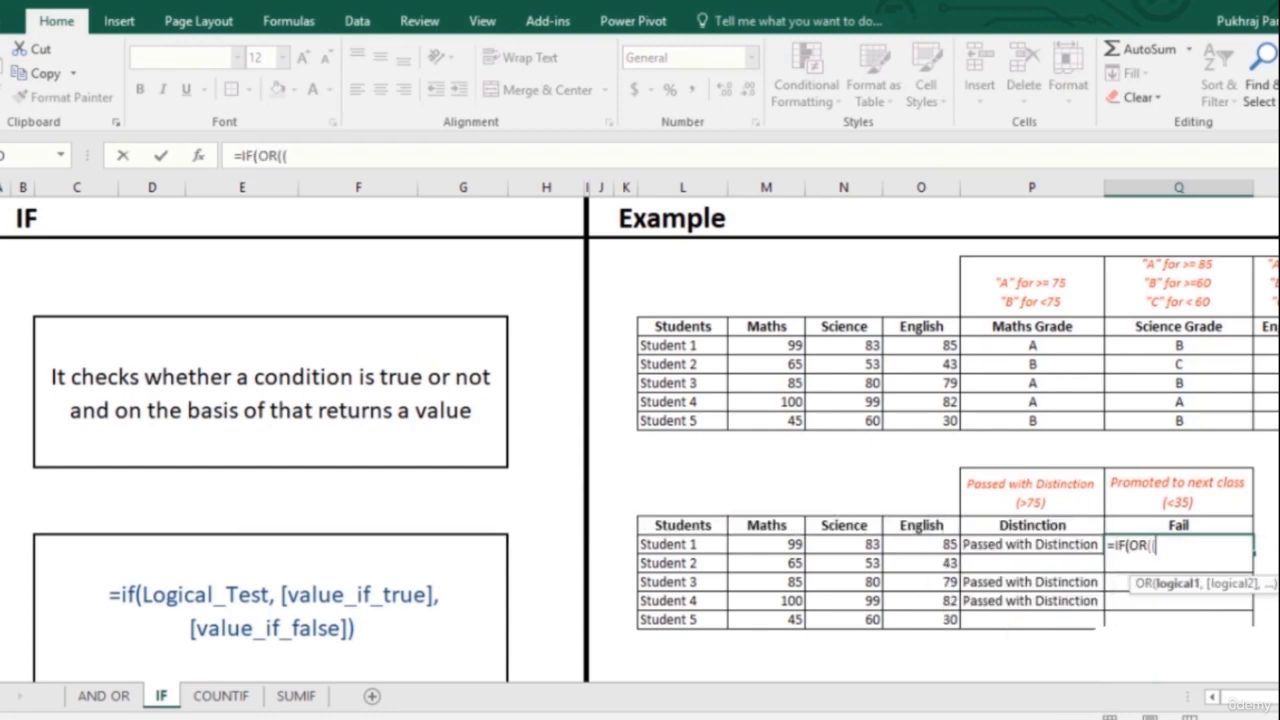
key(Left)
key(Left)
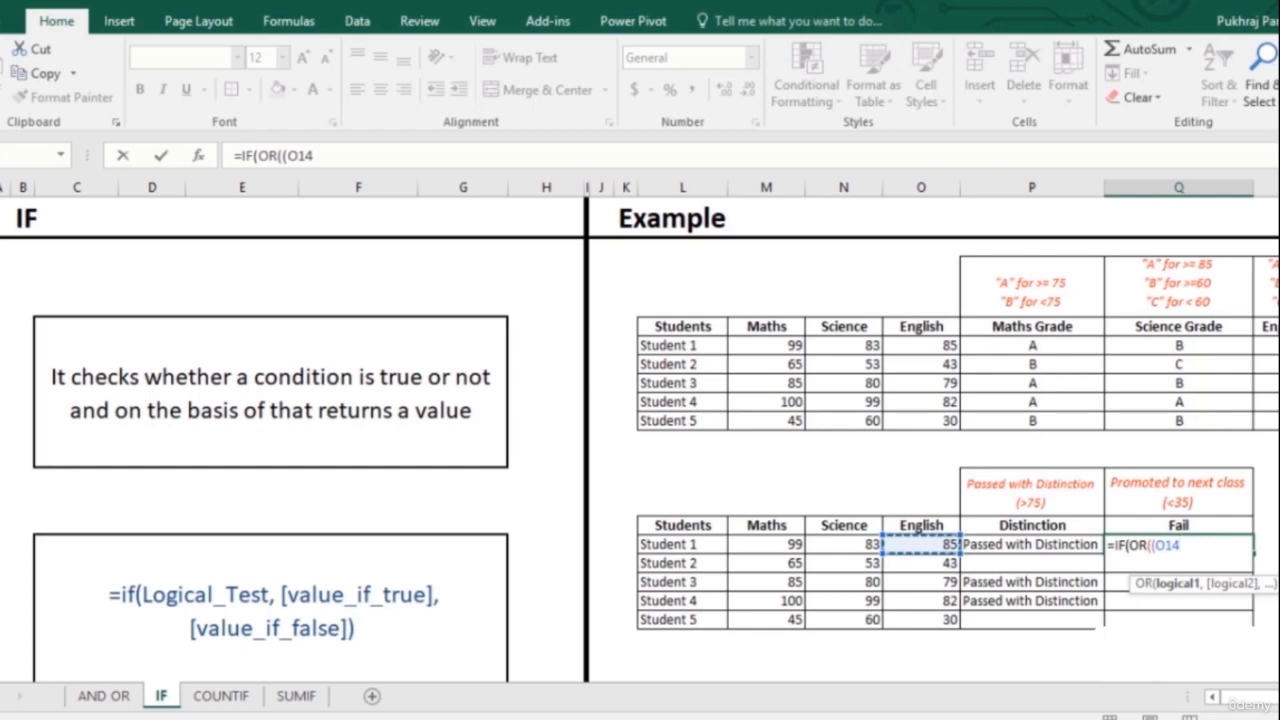
text(<35)
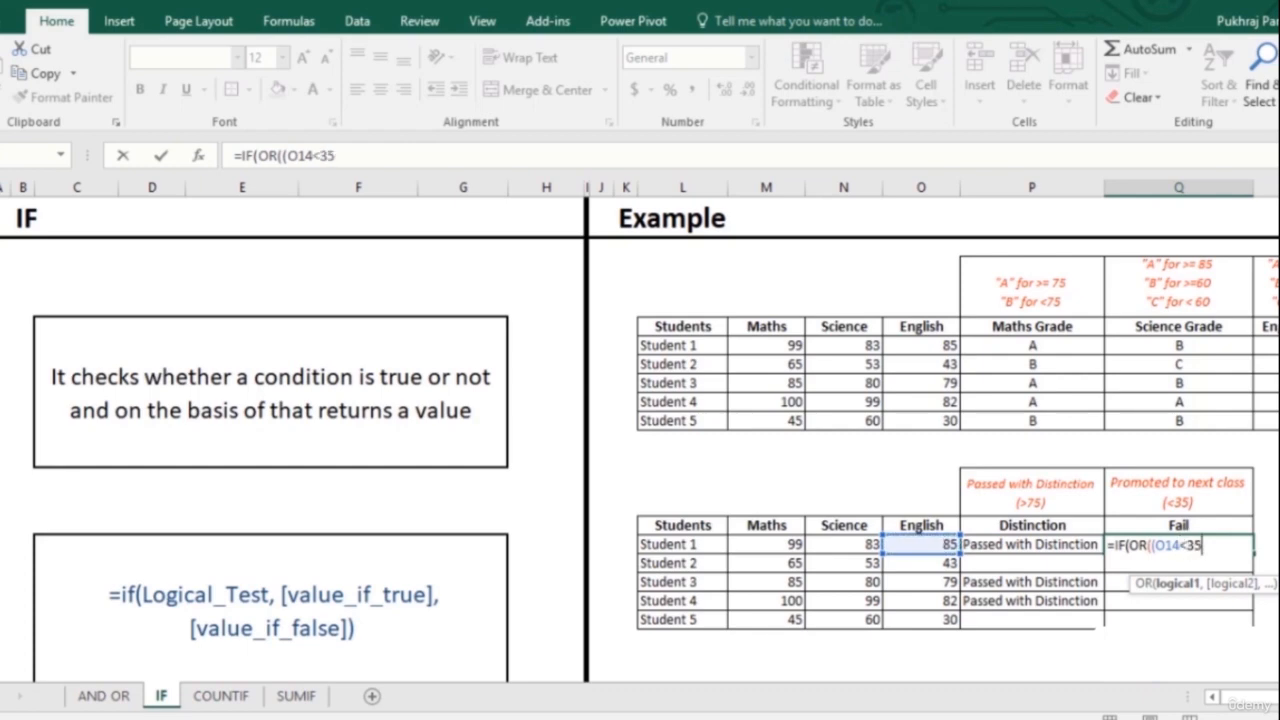
- Add the conditions N14<35 and M14<35 to the OR test of the Fail formula
text(,)
key(Left)
key(Left)
key(Left)
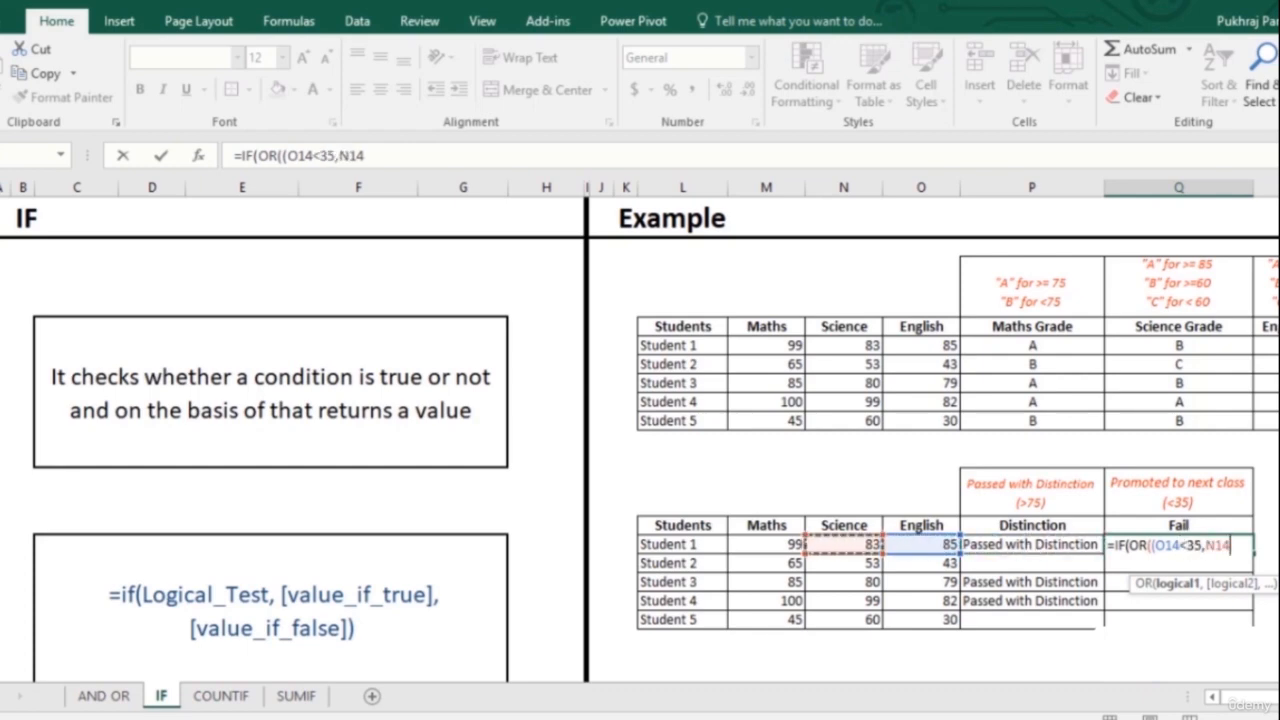
text(<35)
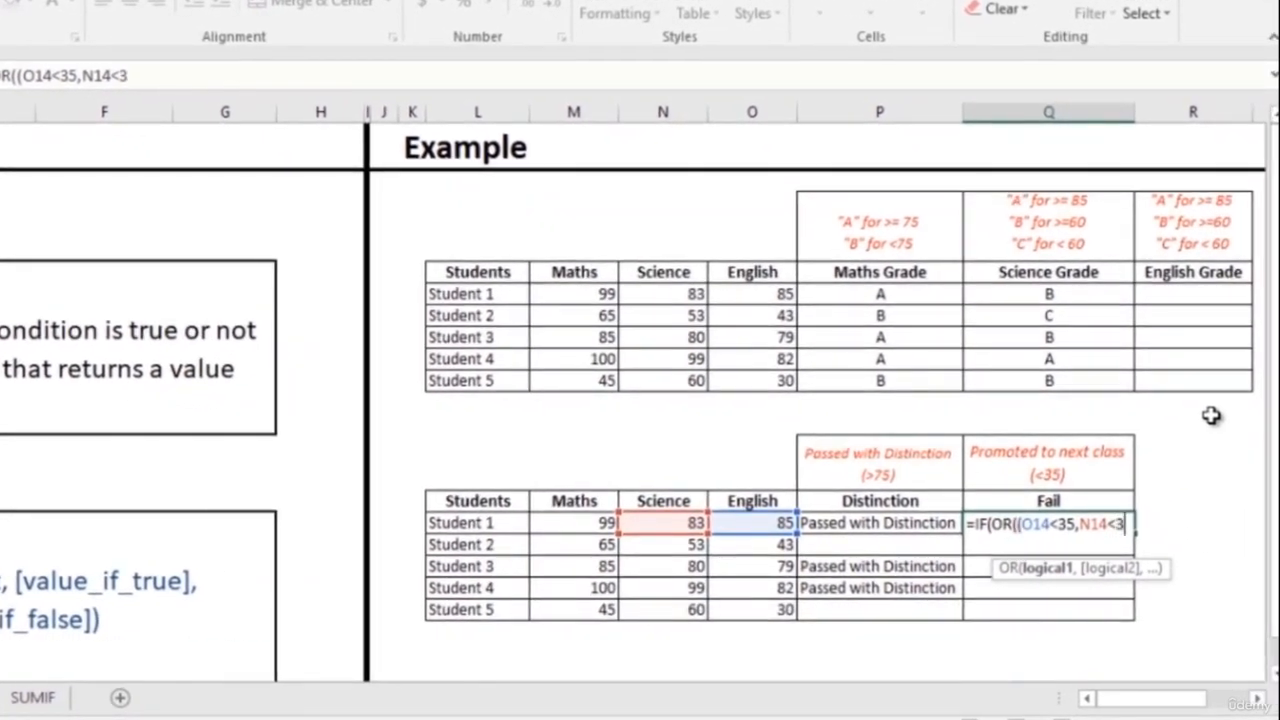
text(,)
key(Left)
key(Left)
key(Left)
key(Left)
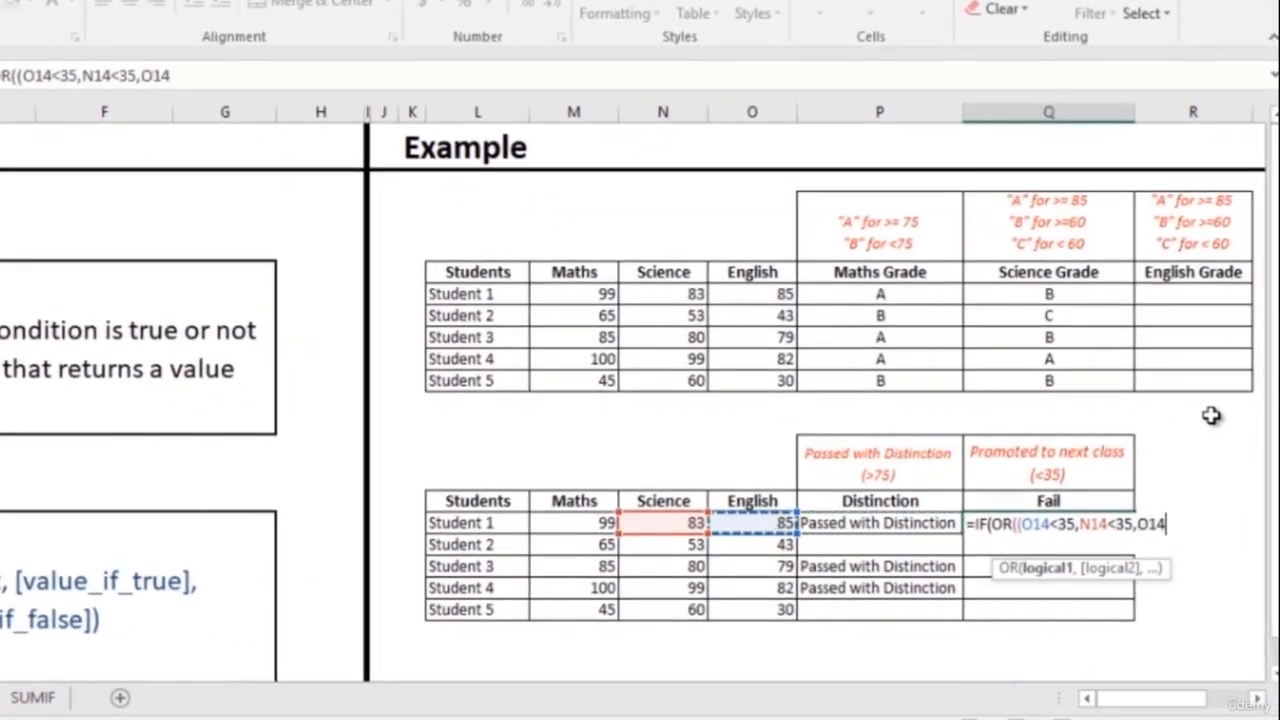
text(<35)
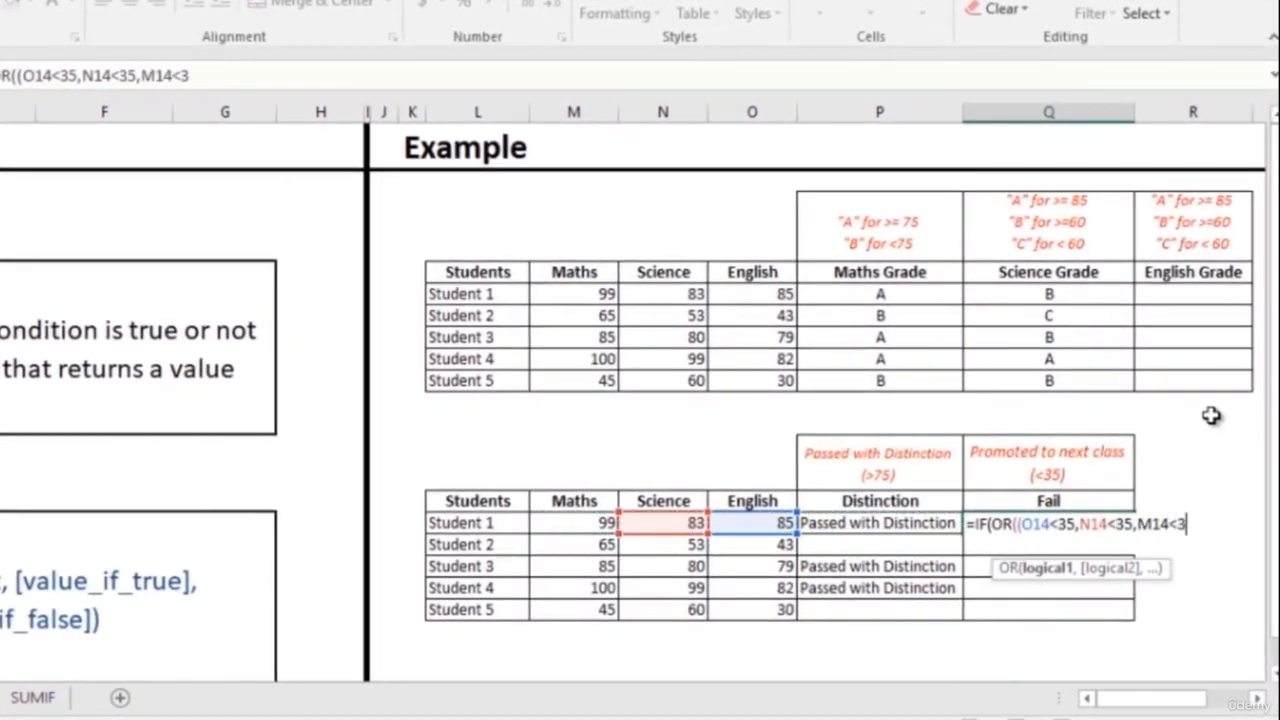
- Close the conditions of the Fail formula and enter the results "Failed" if true and "Promoted to next class" if false
text(,")
key(BackSpace)
key(BackSpace)
text(),")
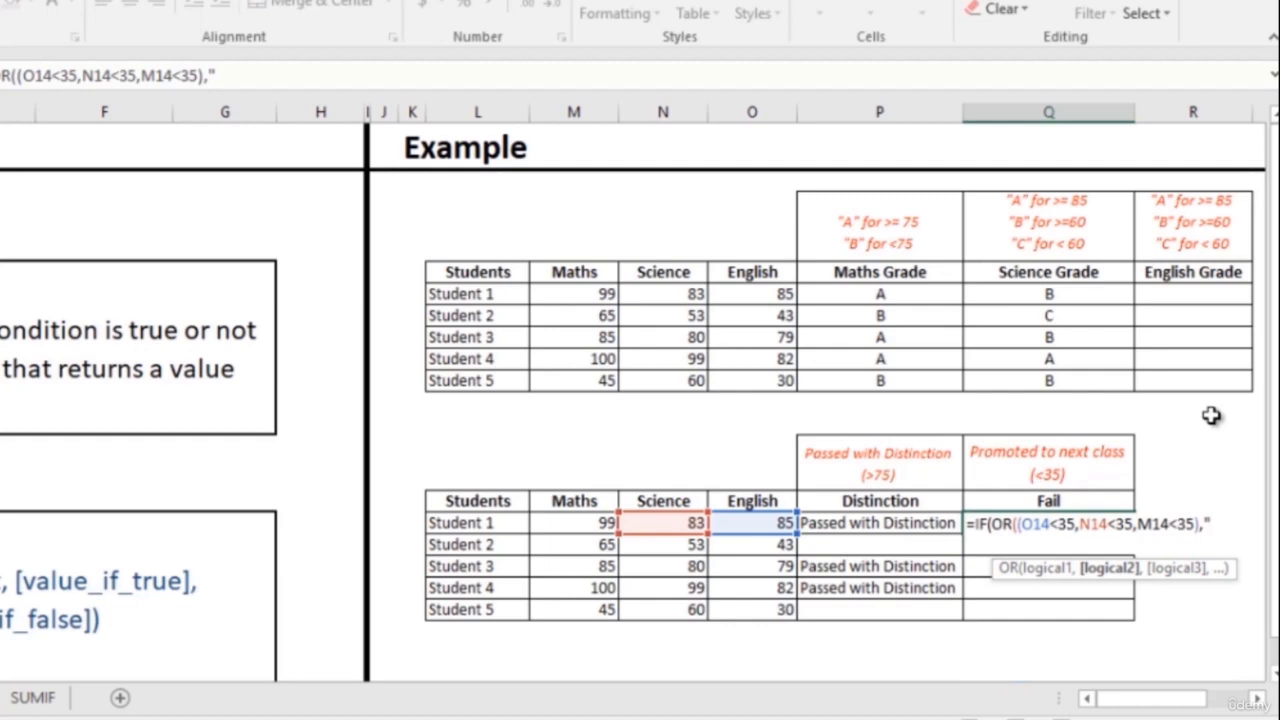
text(Failed")
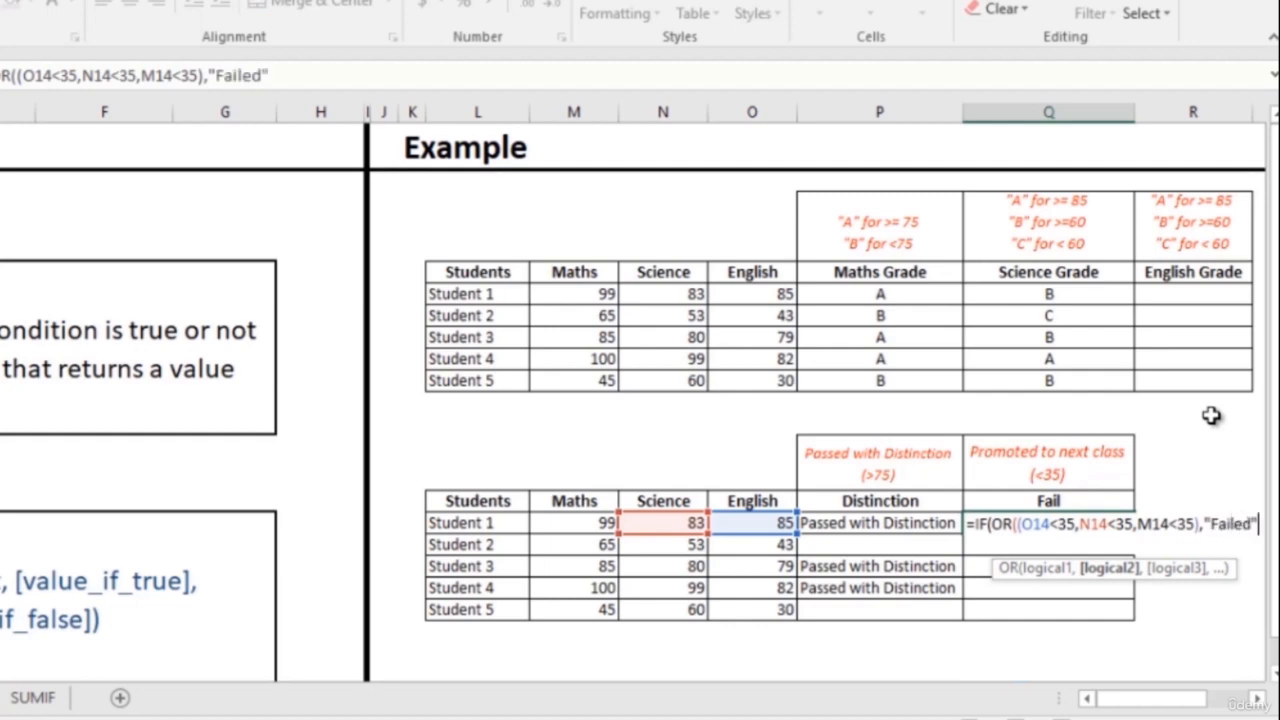
text(,"P)
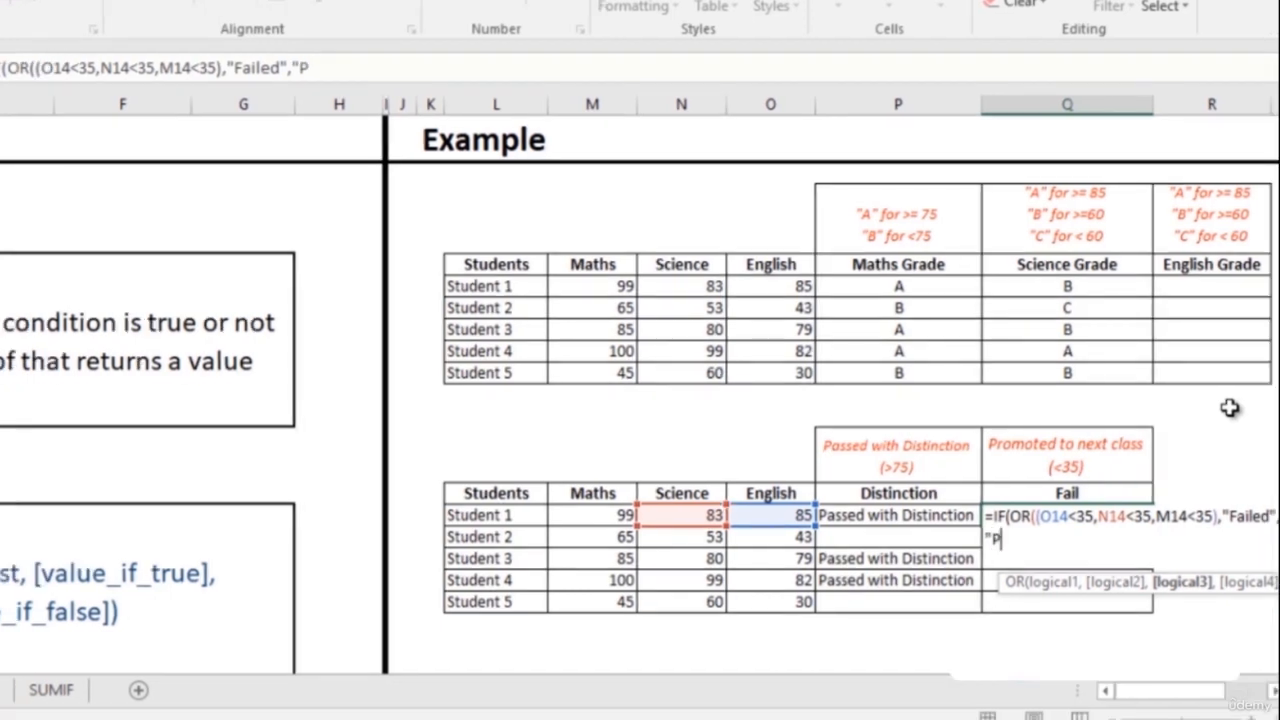
text(romoted)
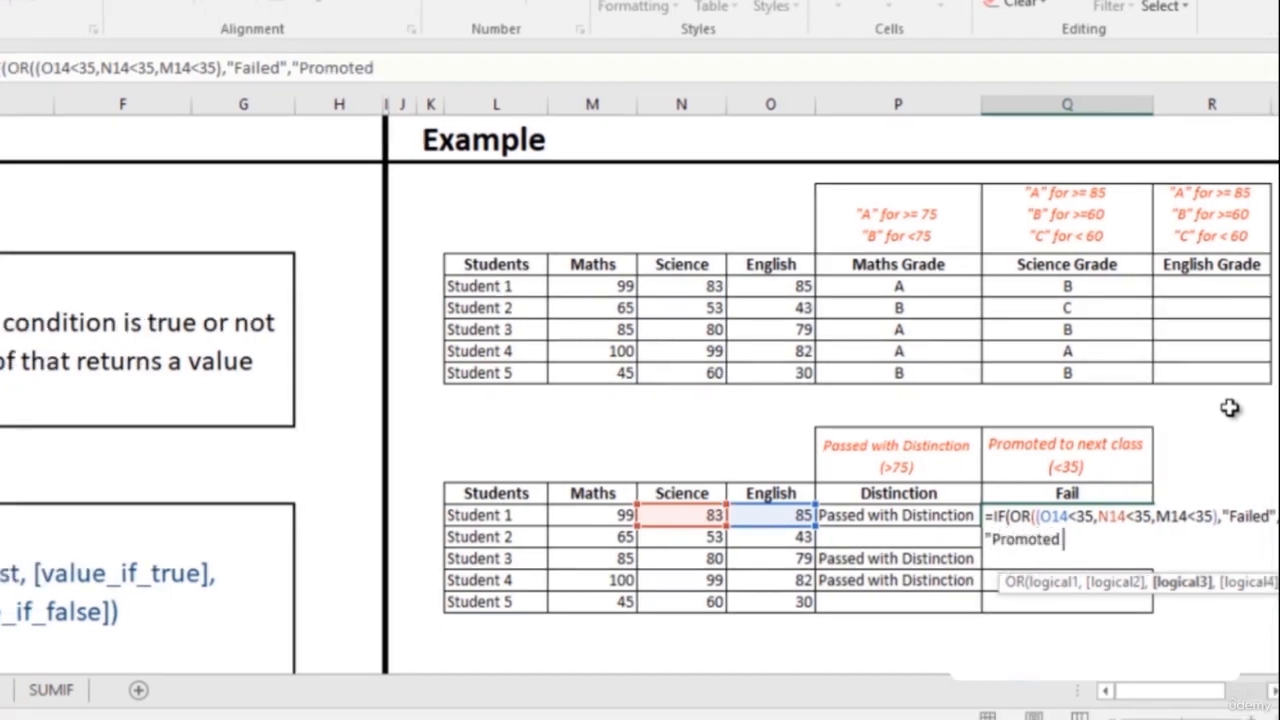
text( to next c)
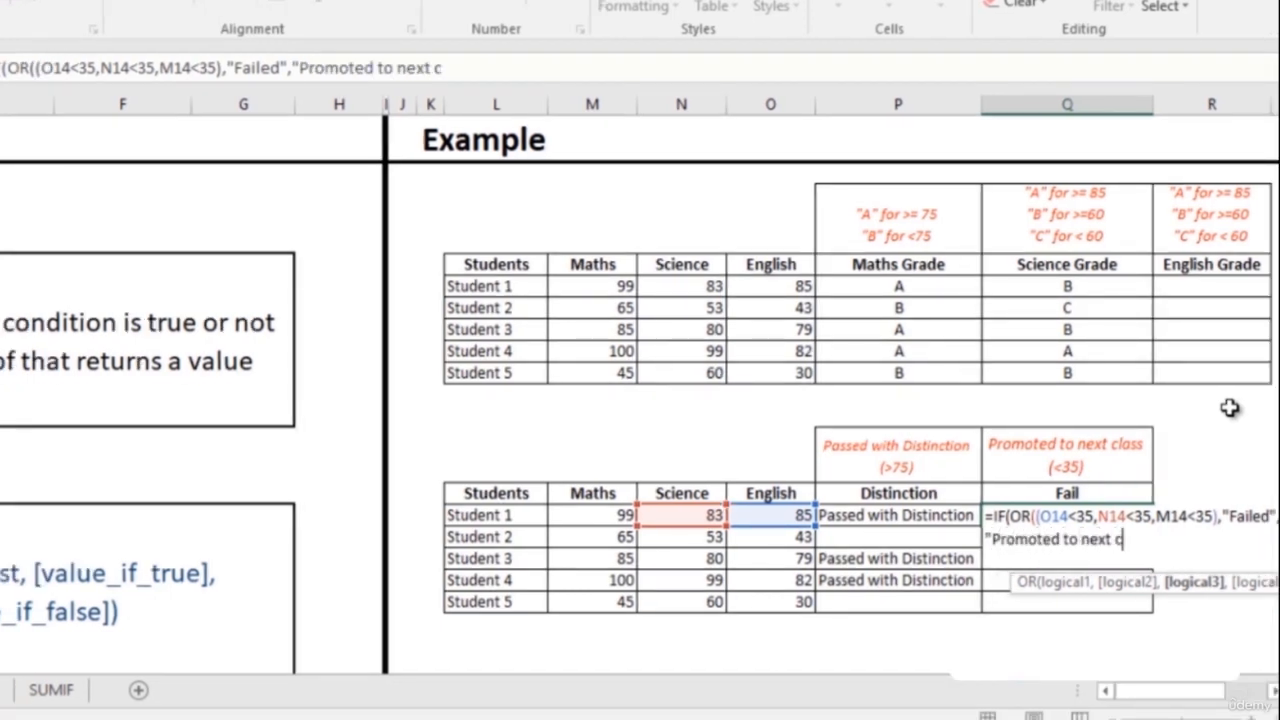
text(lass"))
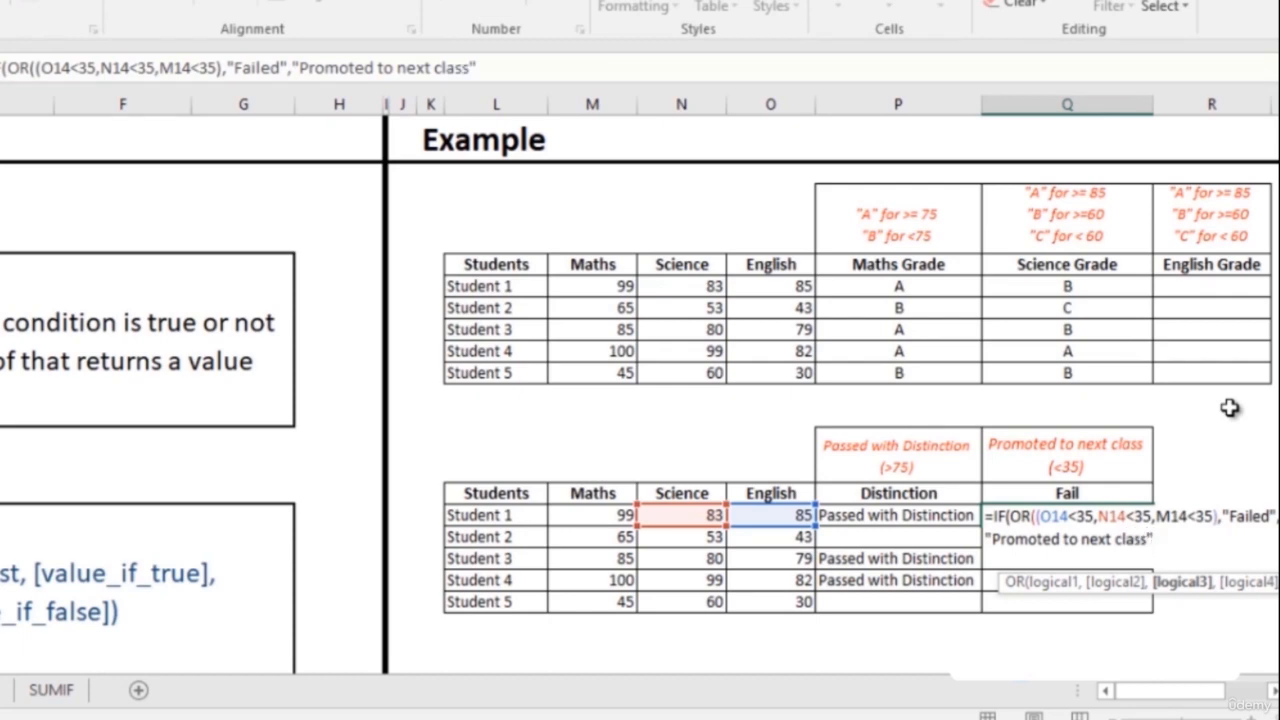
key(BackSpace)
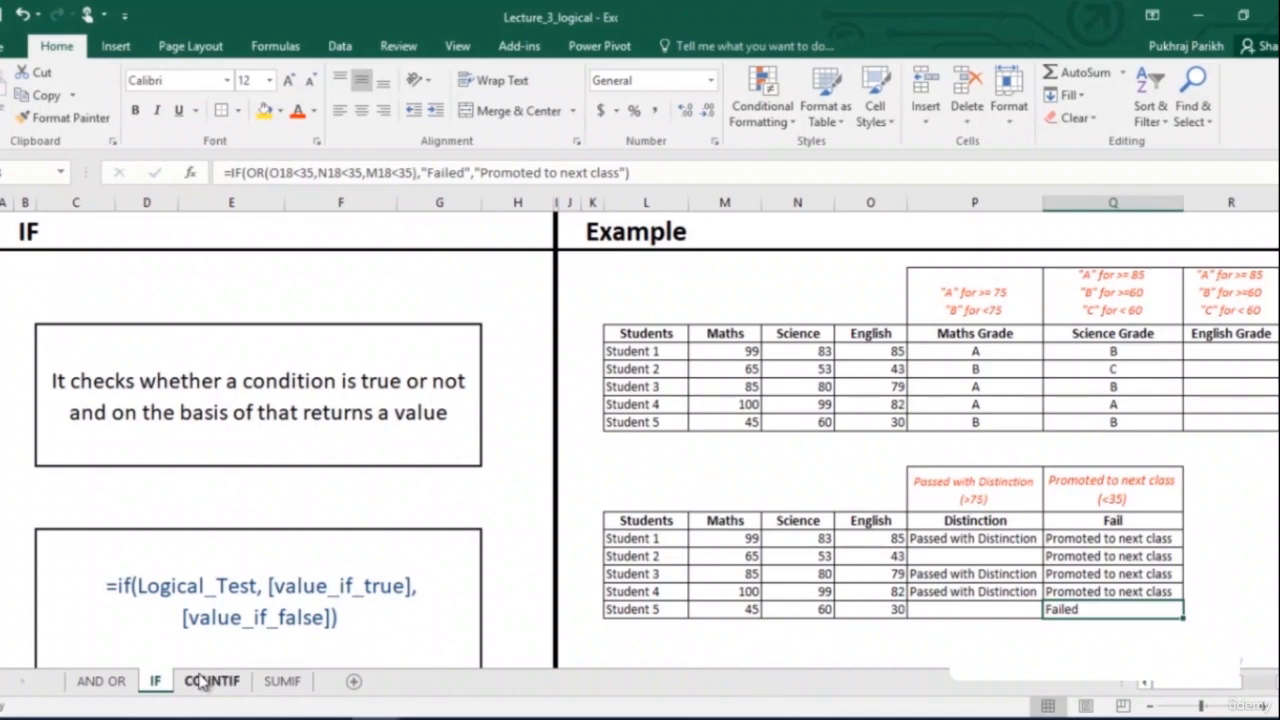
- Switch to the COUNTIF sheet
click(200, 681)
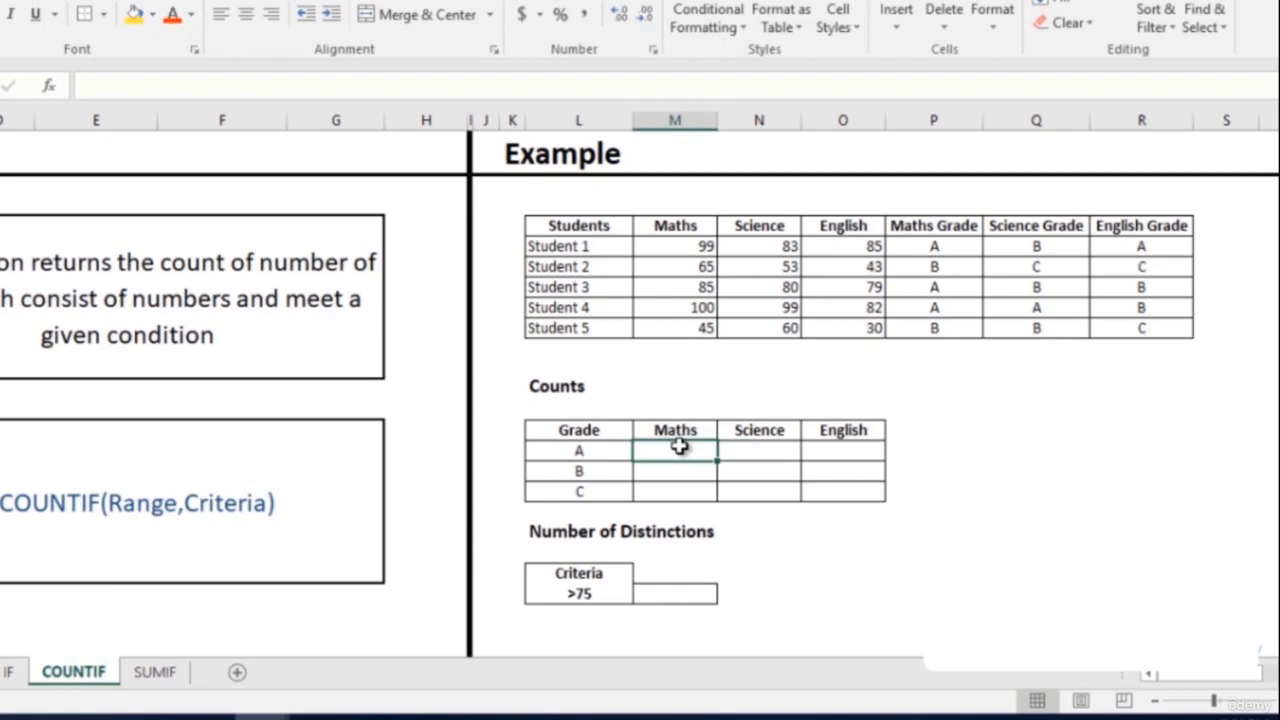
- Count the A grades in Maths in the Counts table with =COUNTIF(P5:P9,L15)
text(=coun)
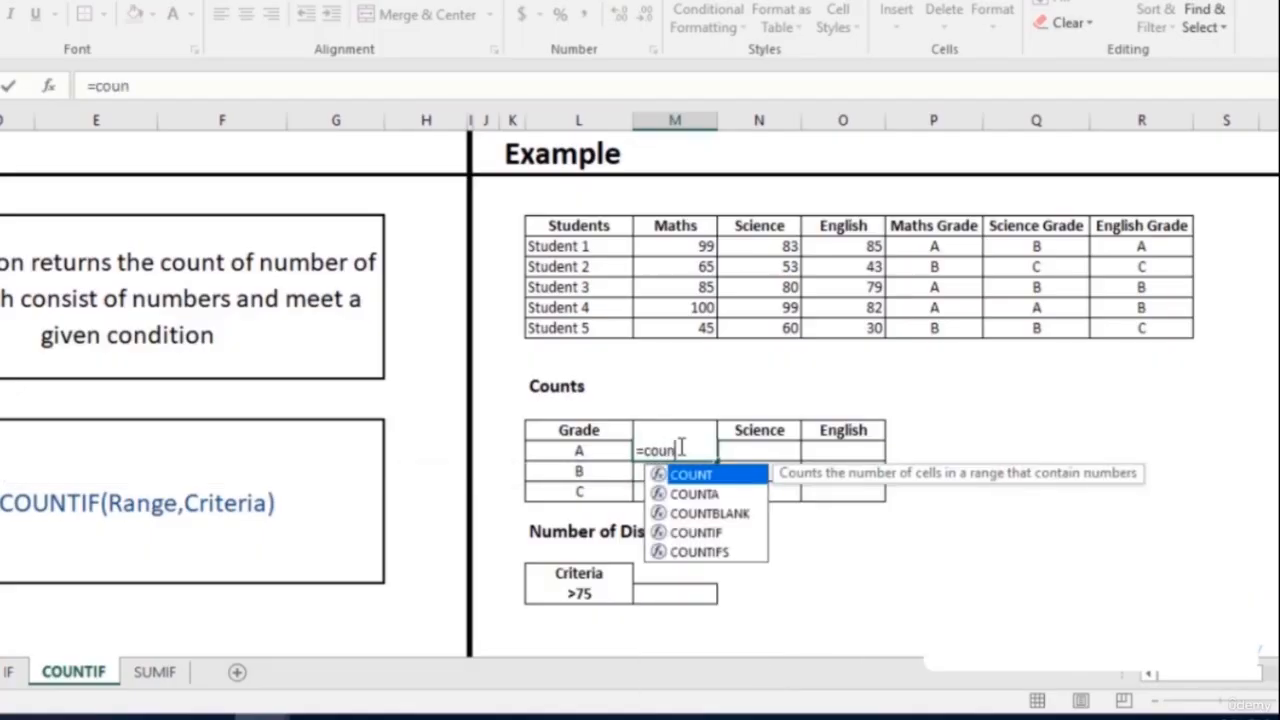
key(Down)
key(Down)
key(Down)
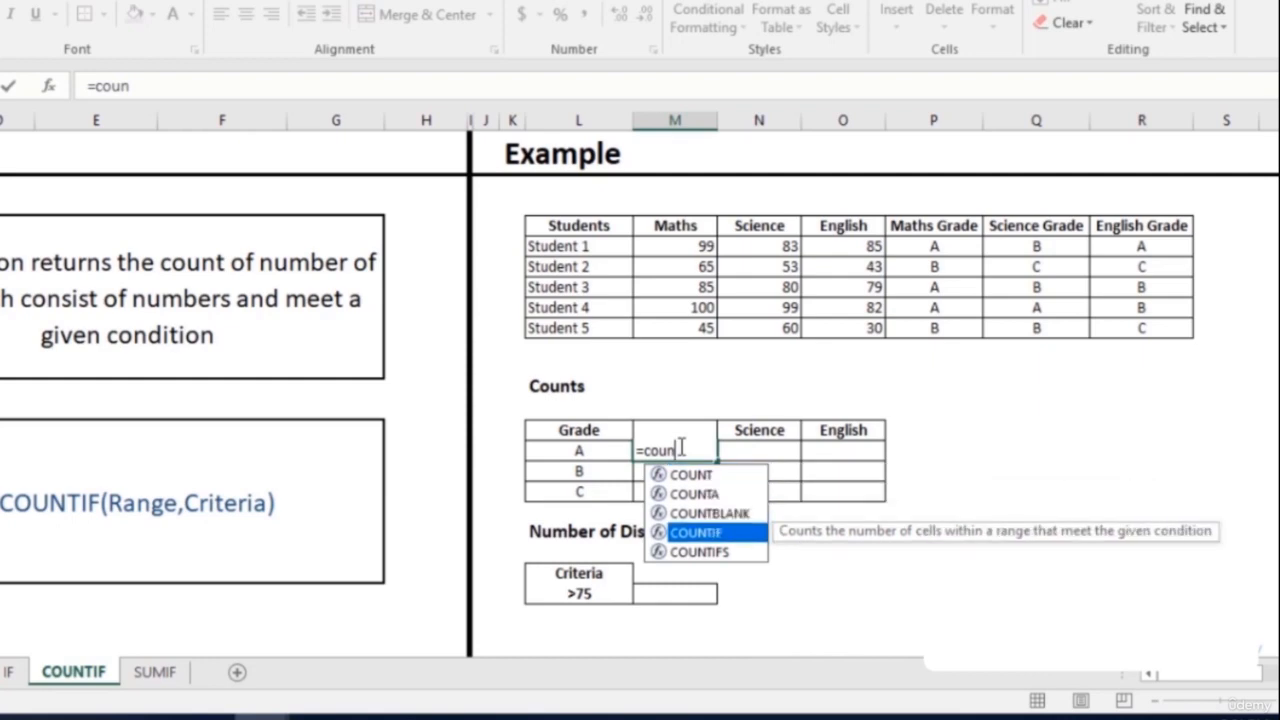
key(Tab)
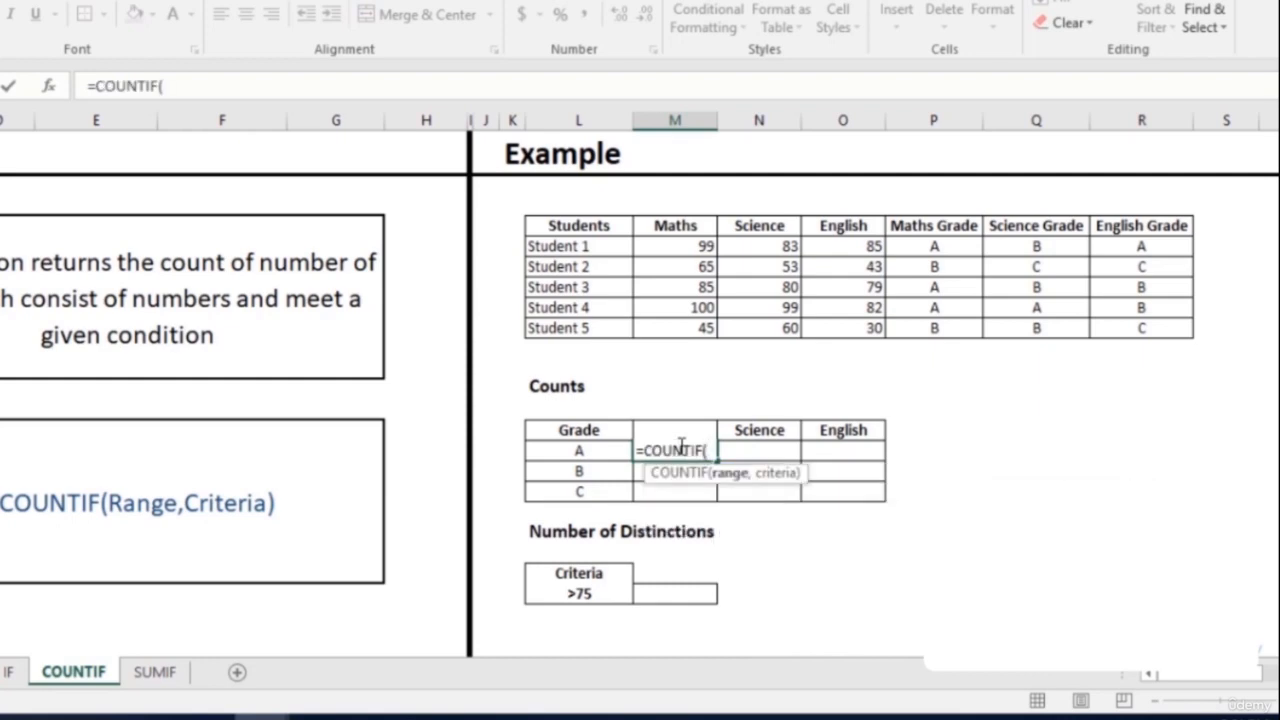
drag(914, 250, 940, 331)
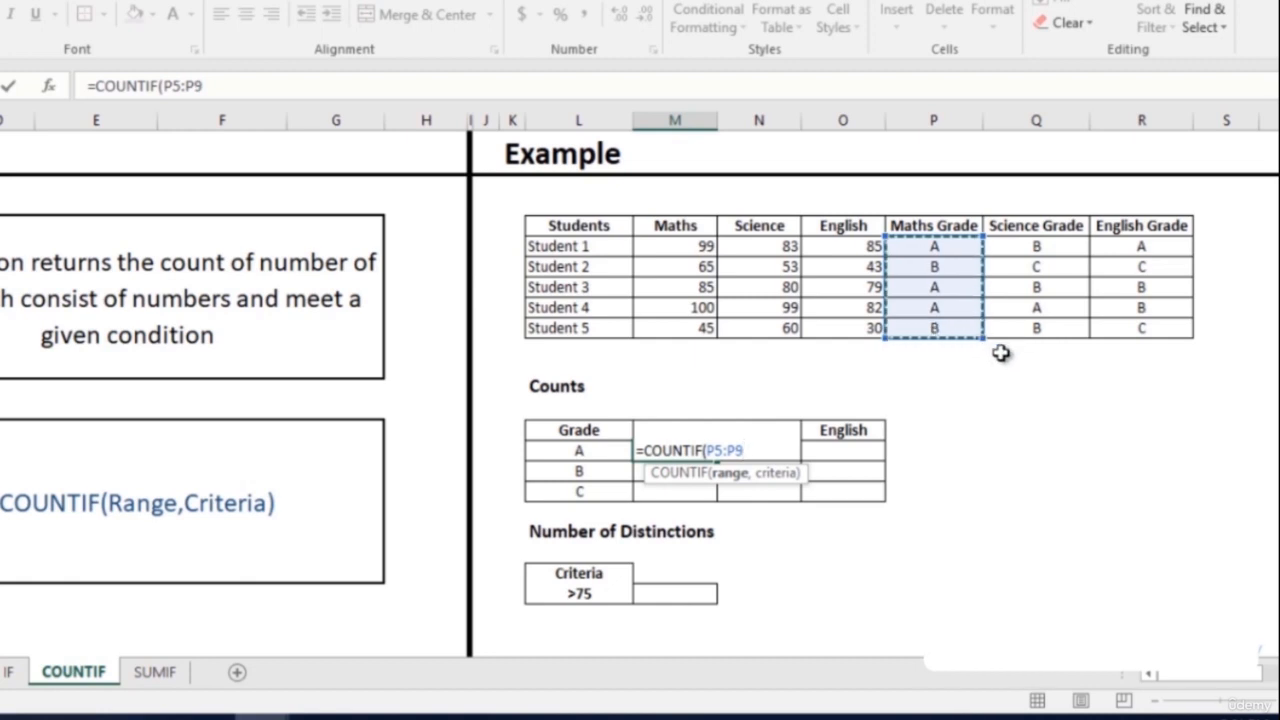
text(,)
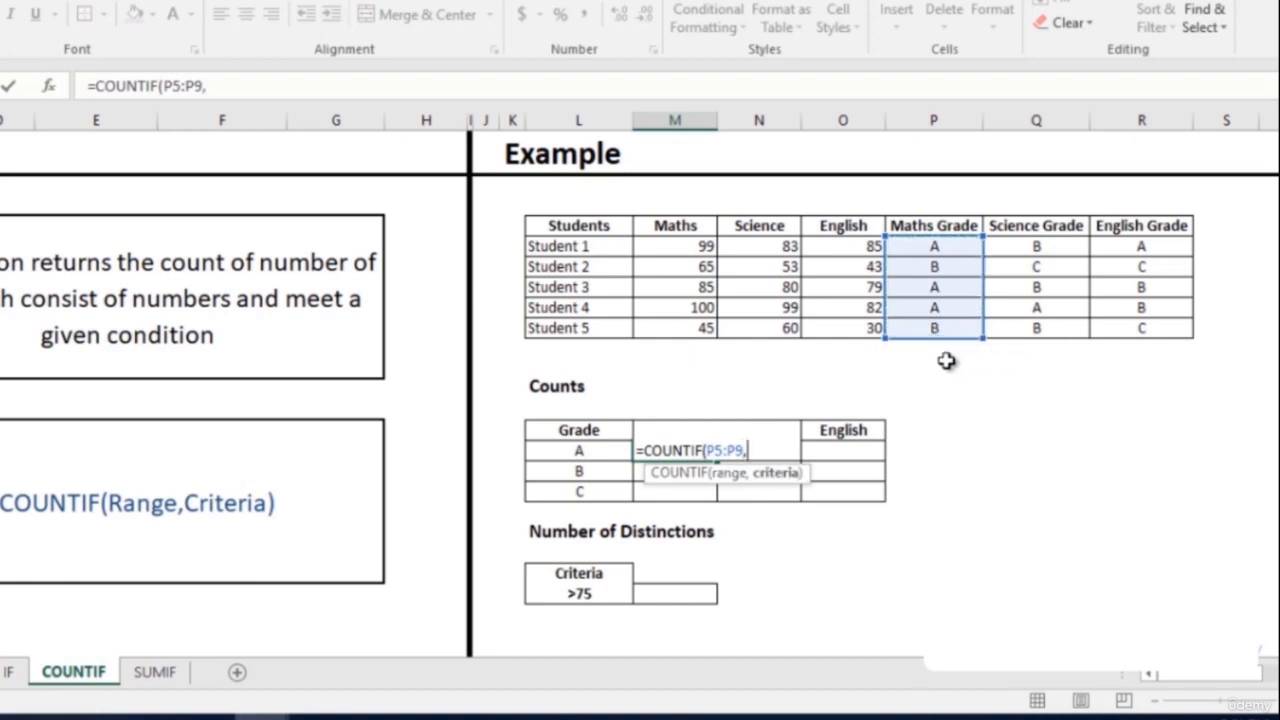
click(581, 450)
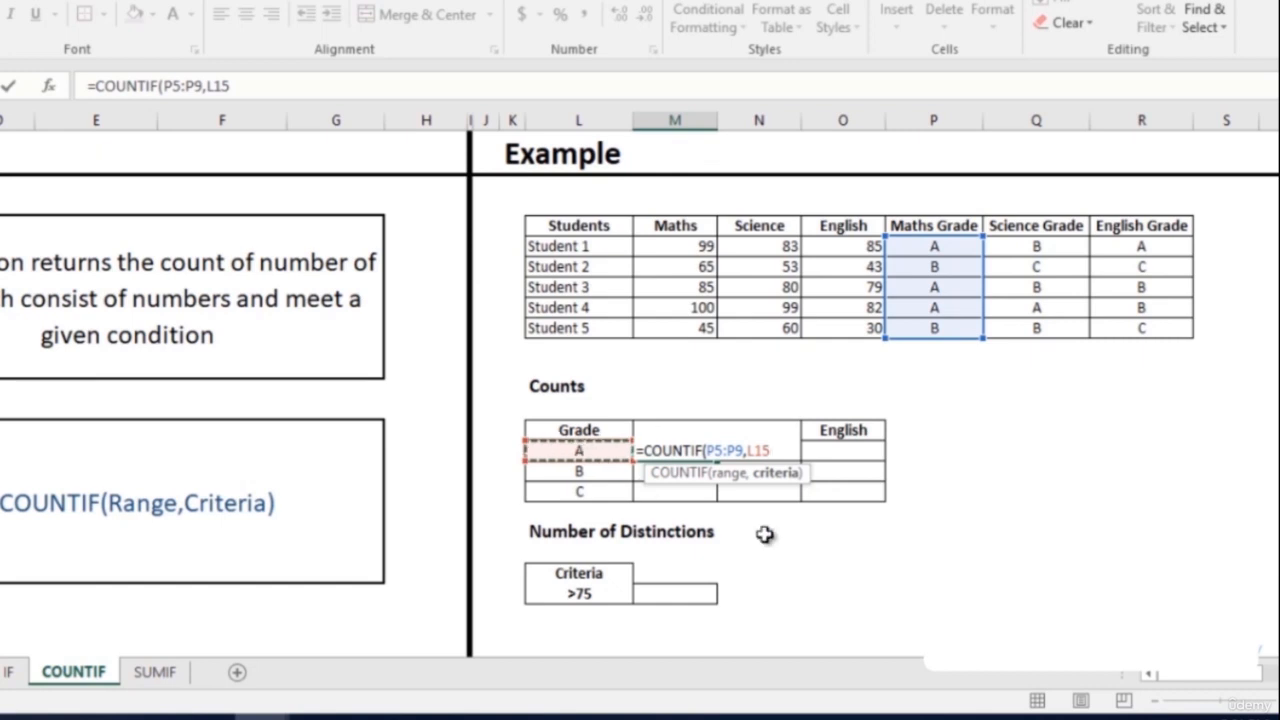
text())
key(Return)
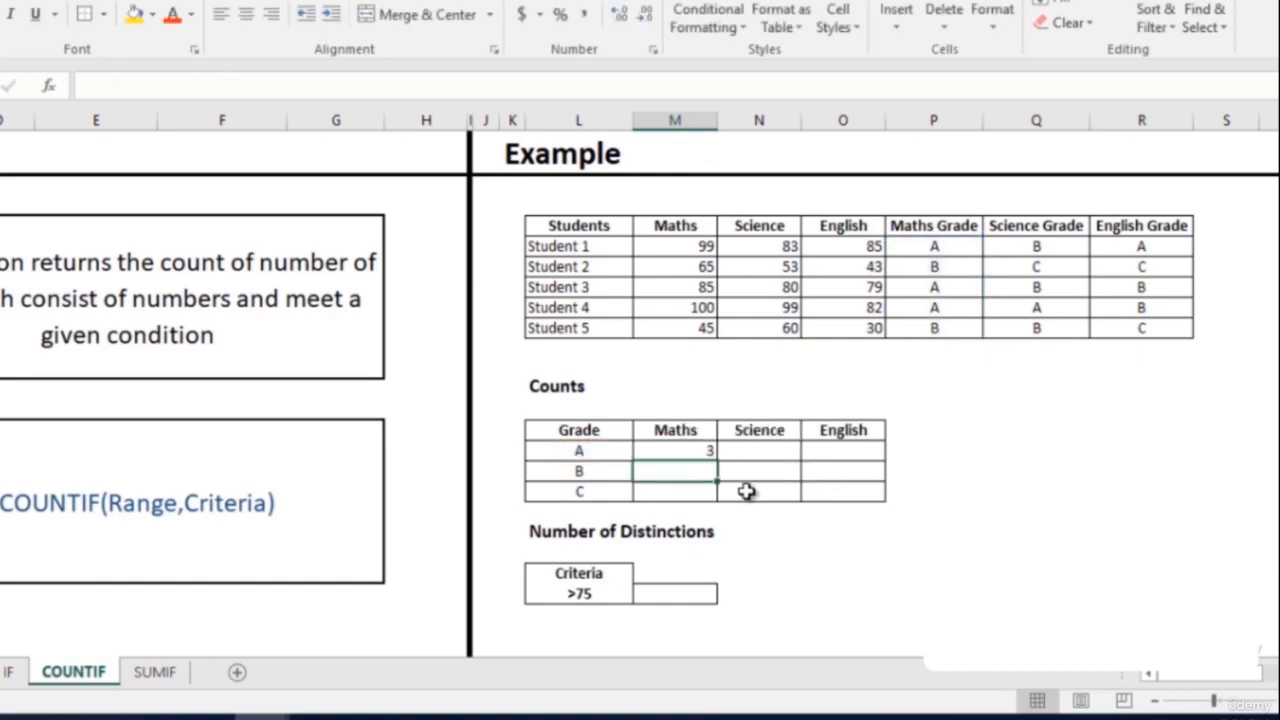
- Make the range in the Maths A-grade formula absolute as $P$5:$P$9 and fill the formula down to grades B and C
click(705, 451)
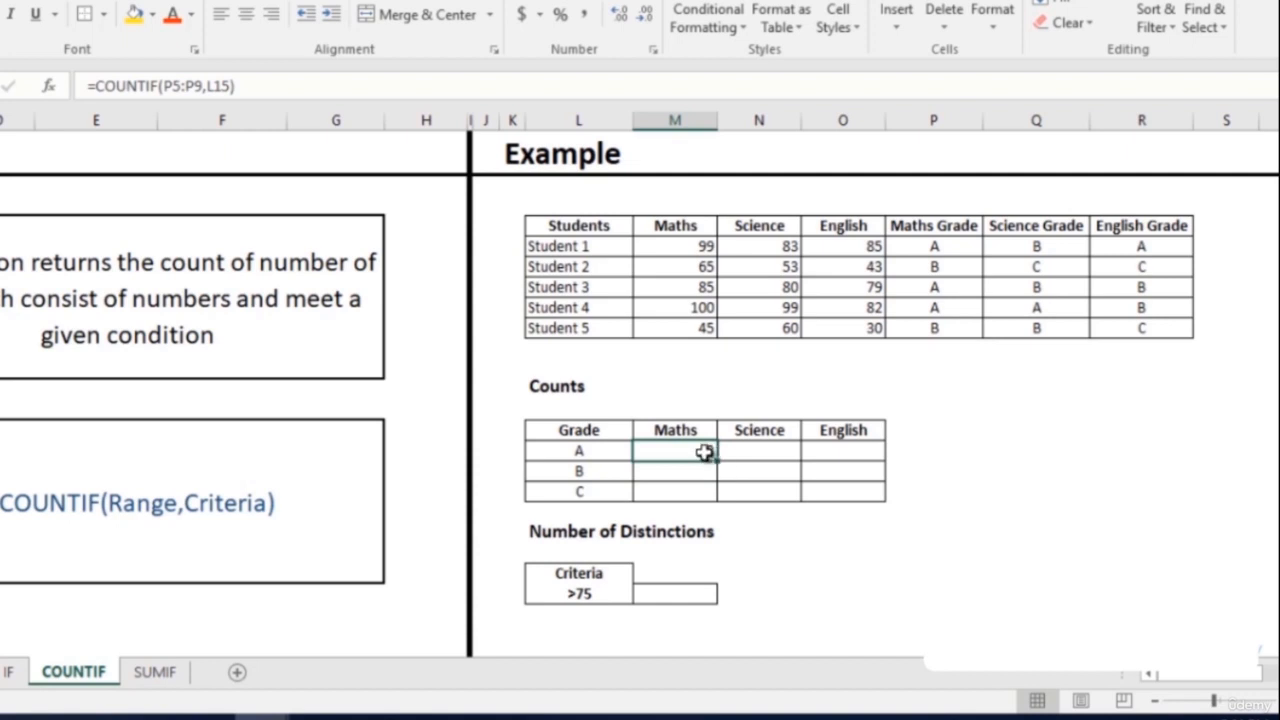
drag(203, 78, 176, 80)
key(F4)
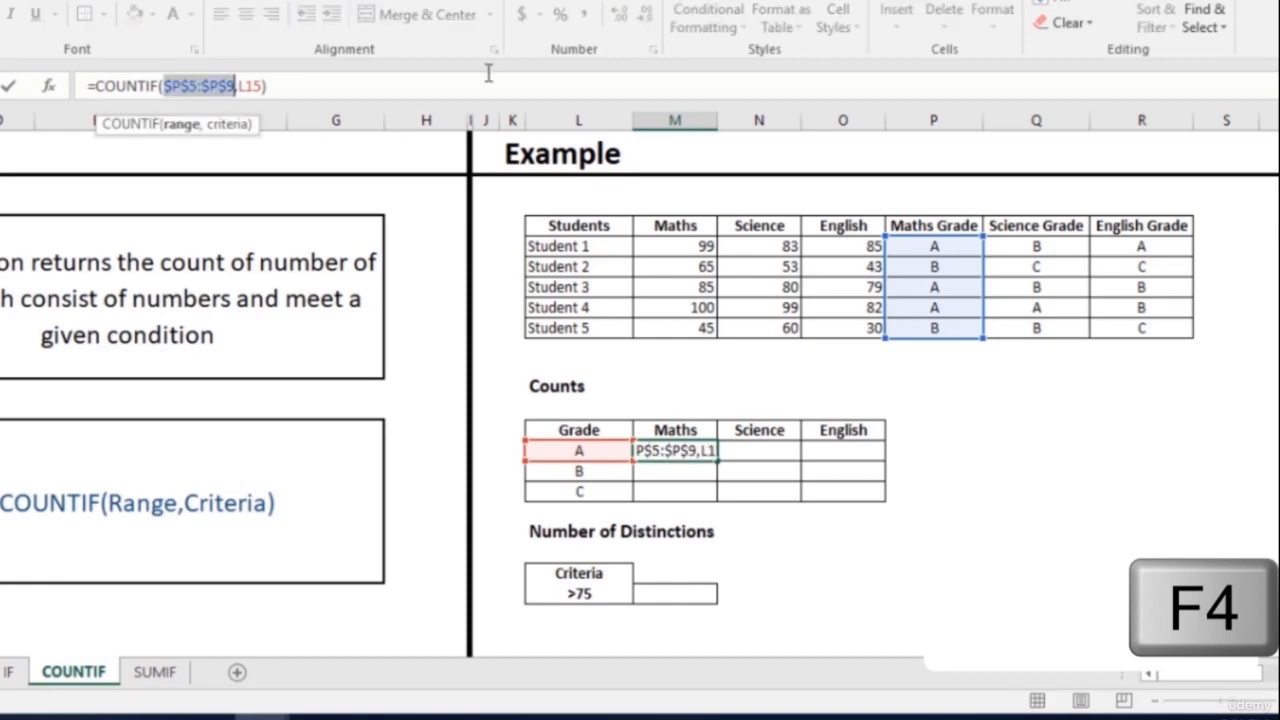
key(Return)
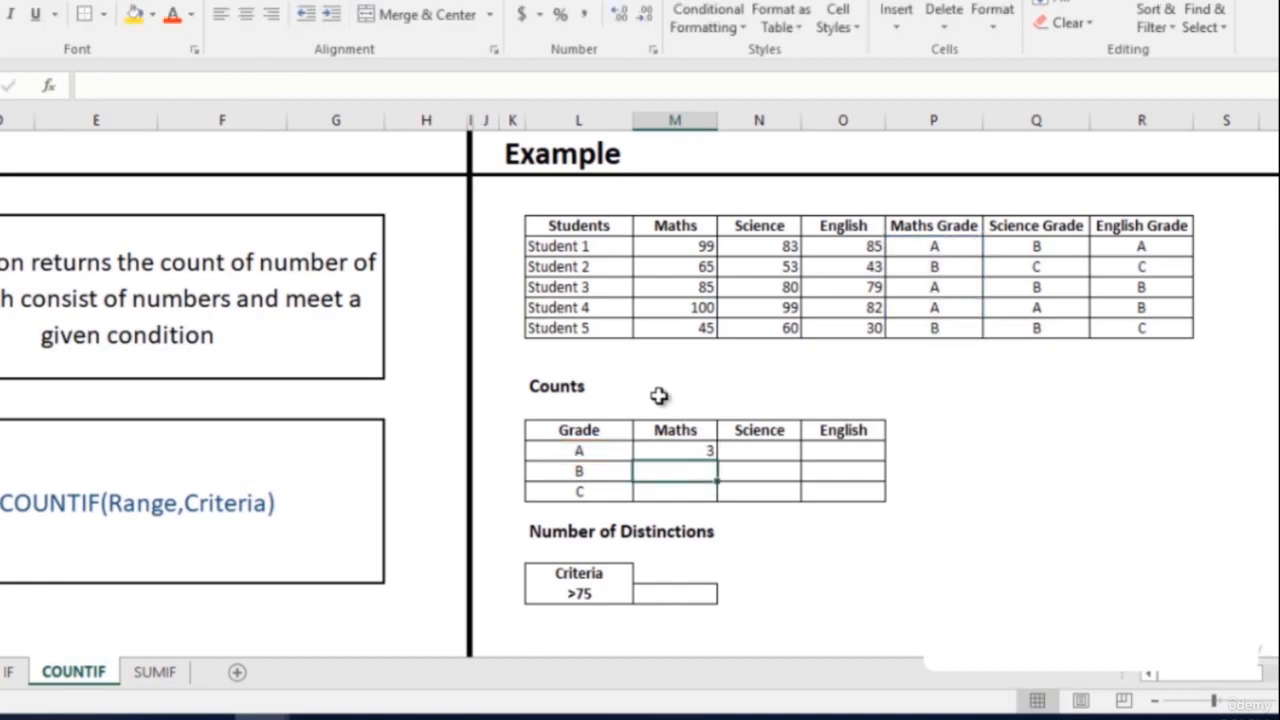
click(690, 448)
double_click(718, 459)
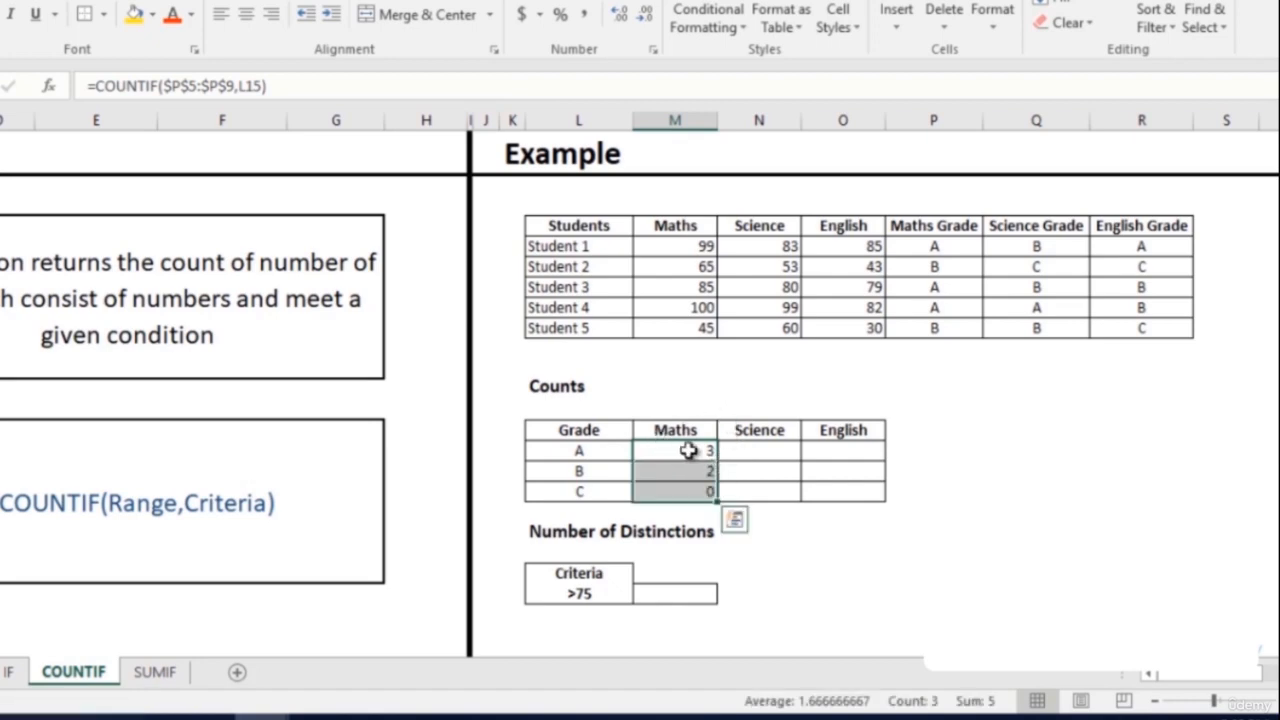
- Change the Maths A-grade count to mixed references, making the formula =COUNTIF(P$5:P$9,$L15)
click(688, 450)
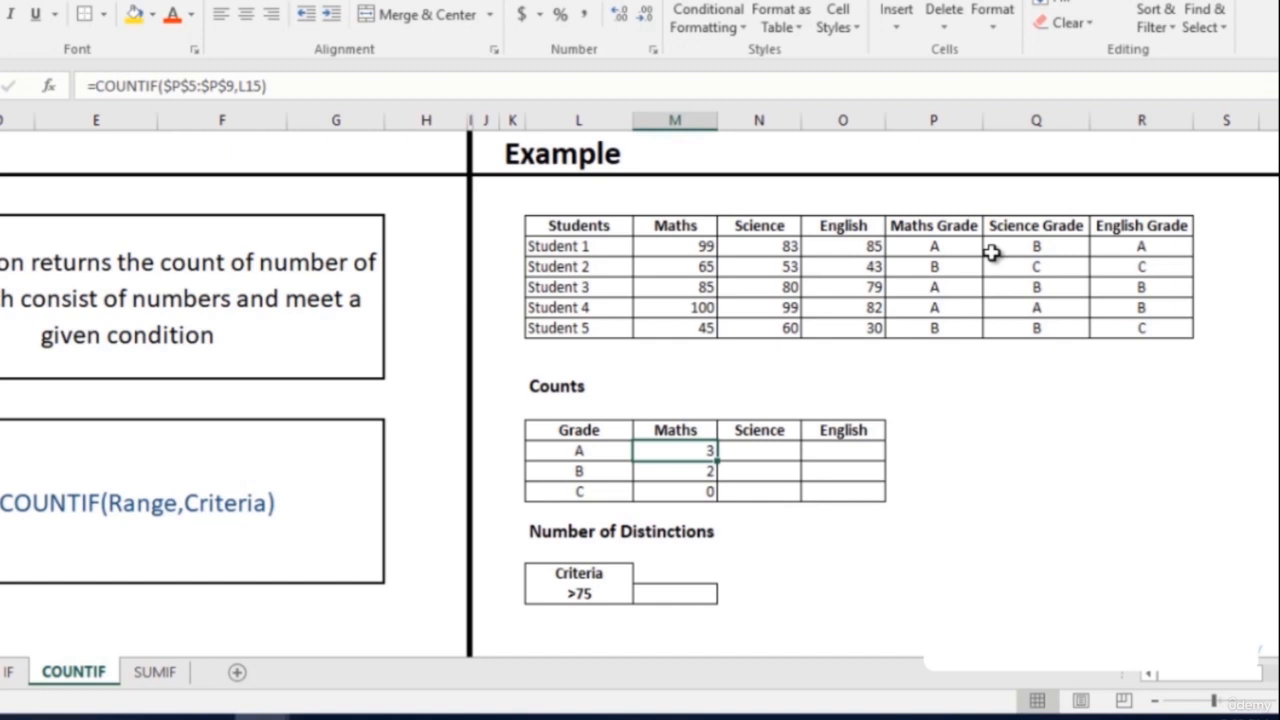
click(192, 86)
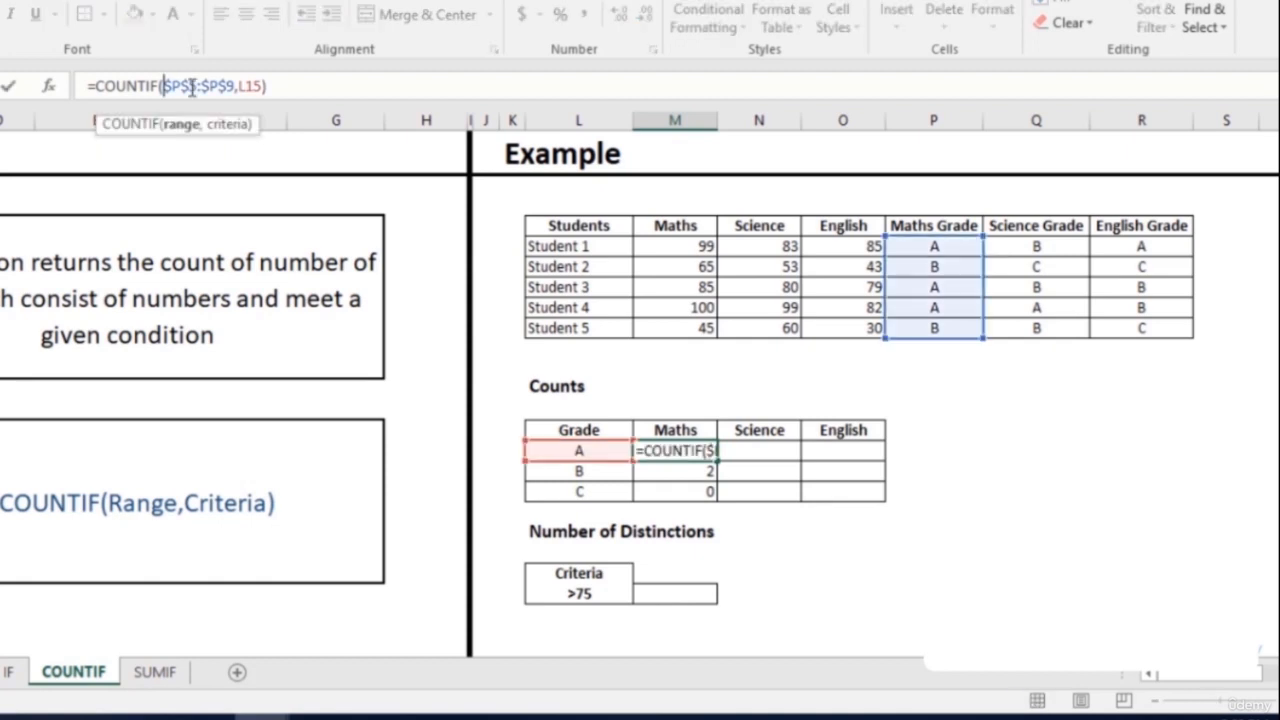
key(F4)
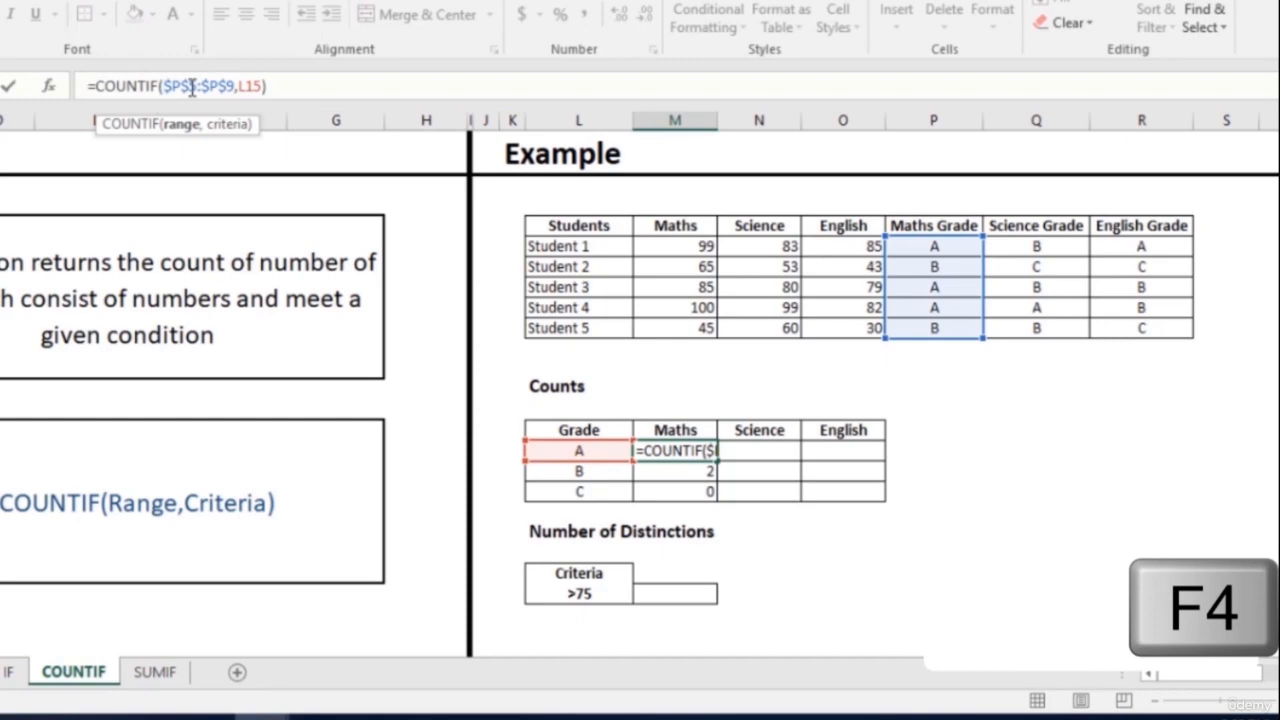
key(F4)
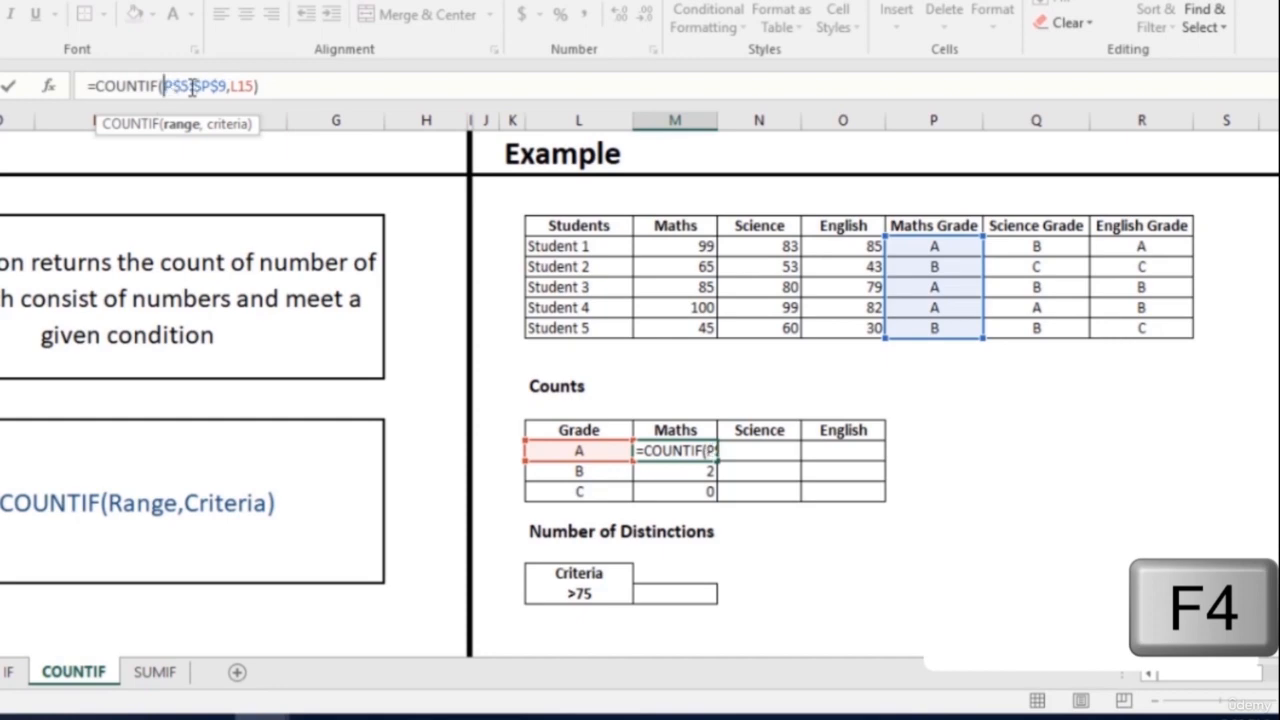
click(192, 86)
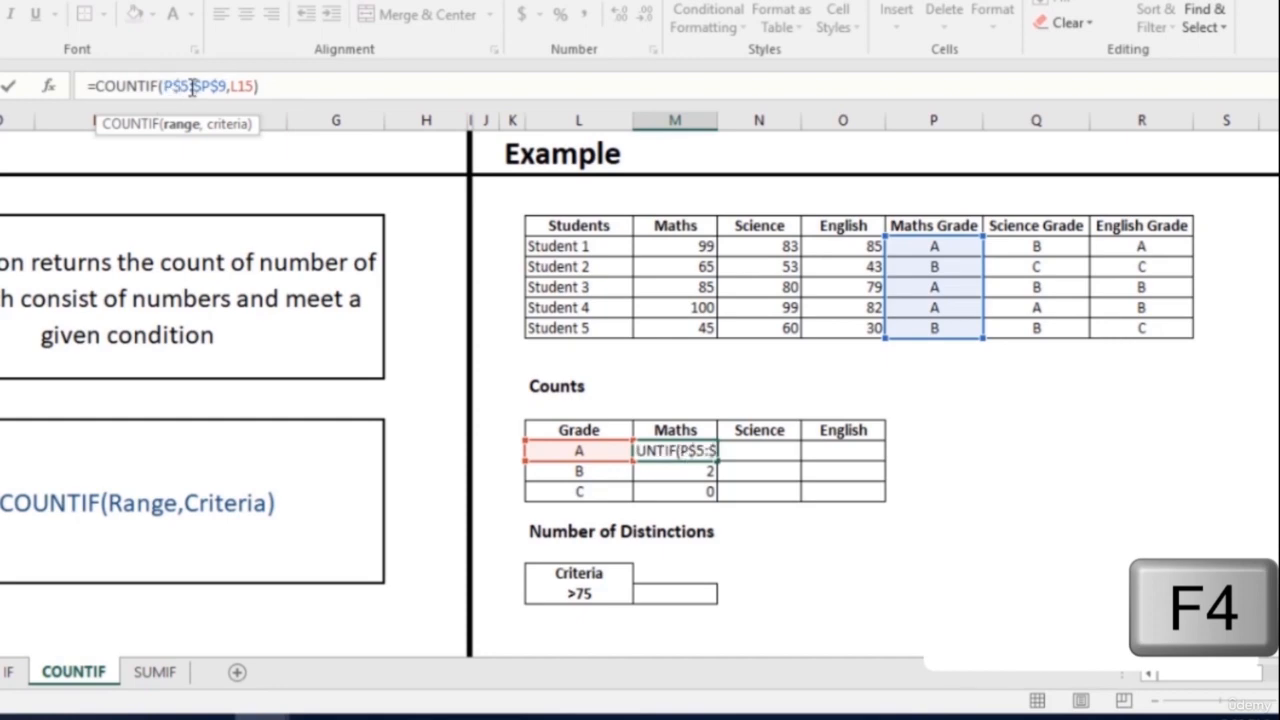
key(F4)
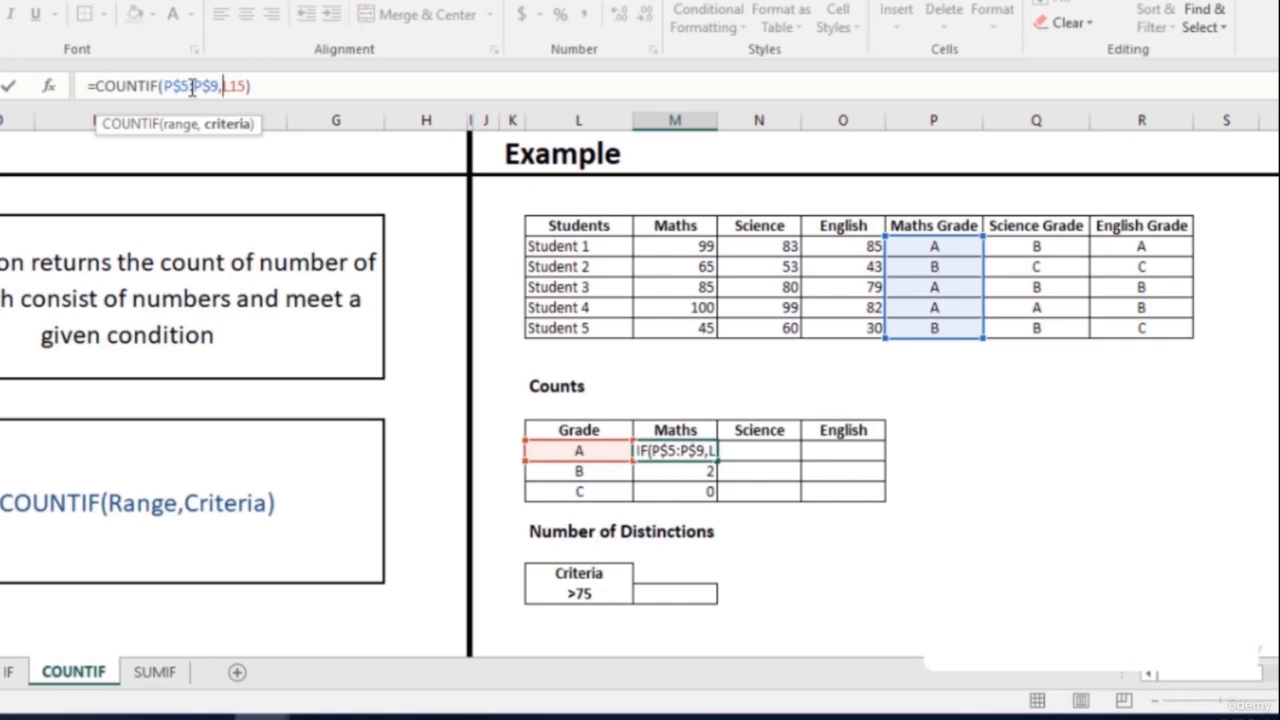
text($)
key(Return)
- Fill the COUNTIF formula across the Science and English columns for grades A, B and C
click(678, 451)
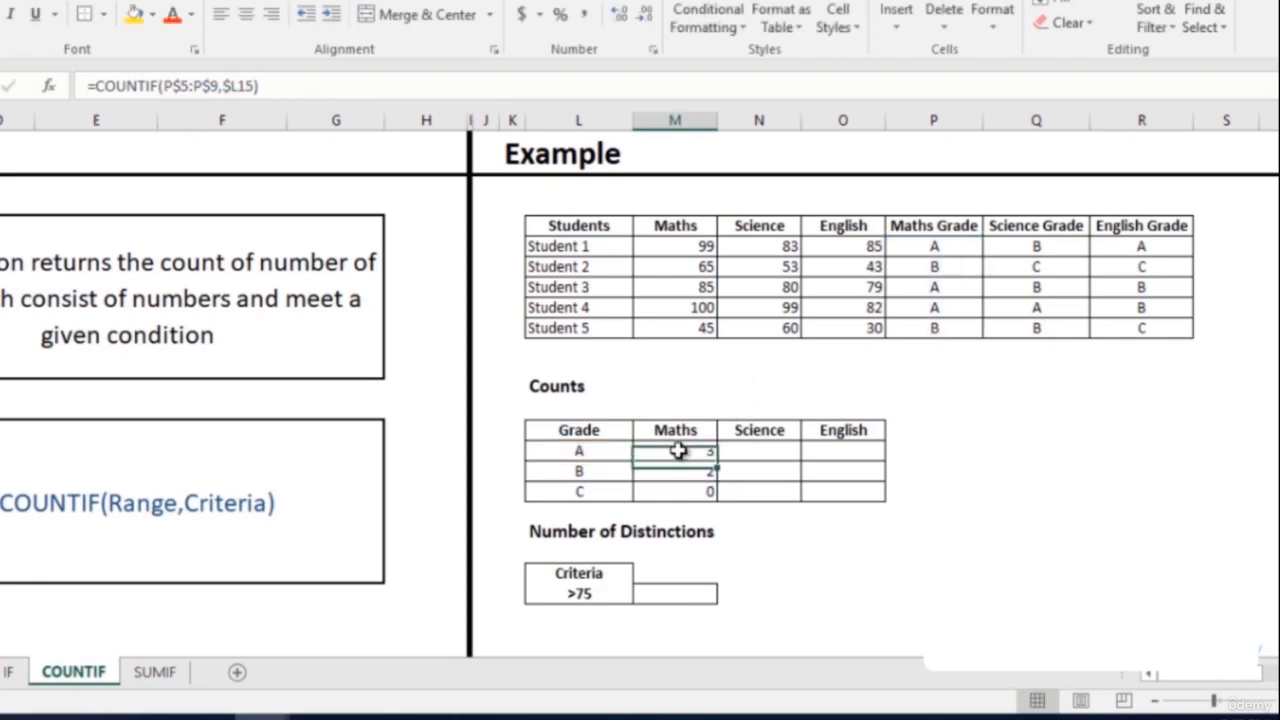
drag(716, 466, 880, 492)
click(787, 447)
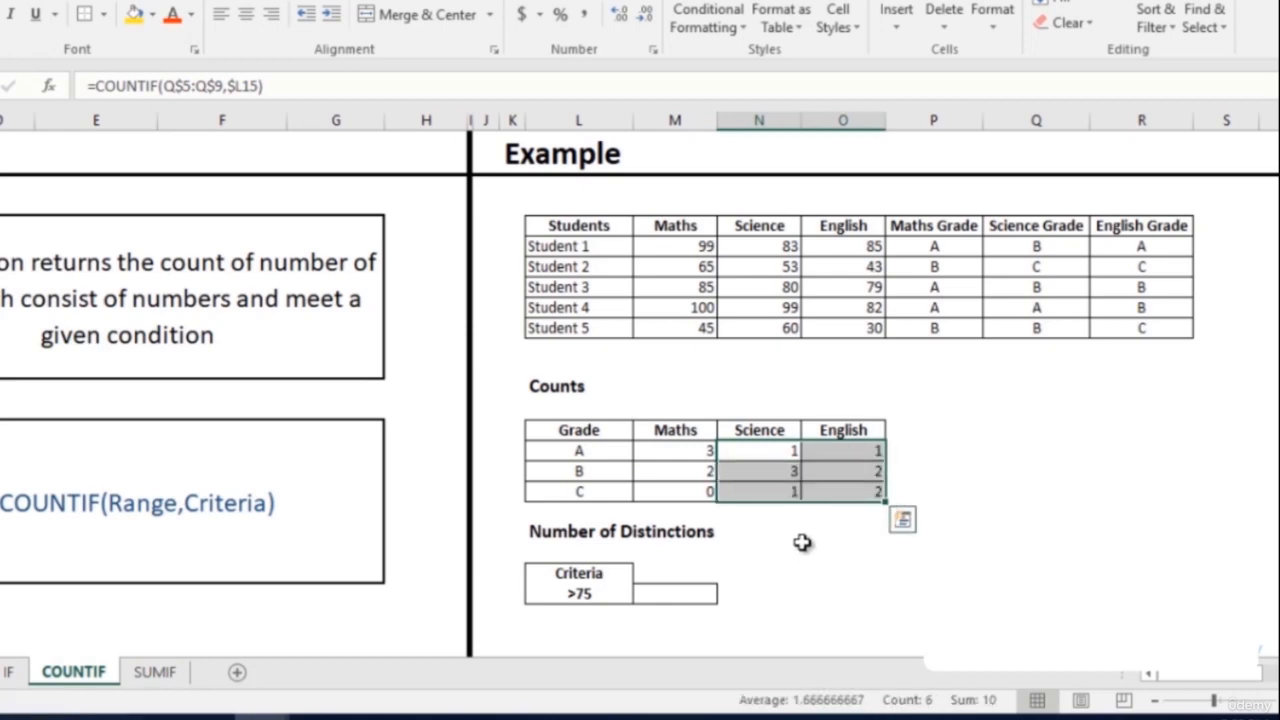
- Start a COUNTIFS formula in the cell beside the >75 distinction criterion, with Maths range M5:M9 and criterion L22
click(706, 590)
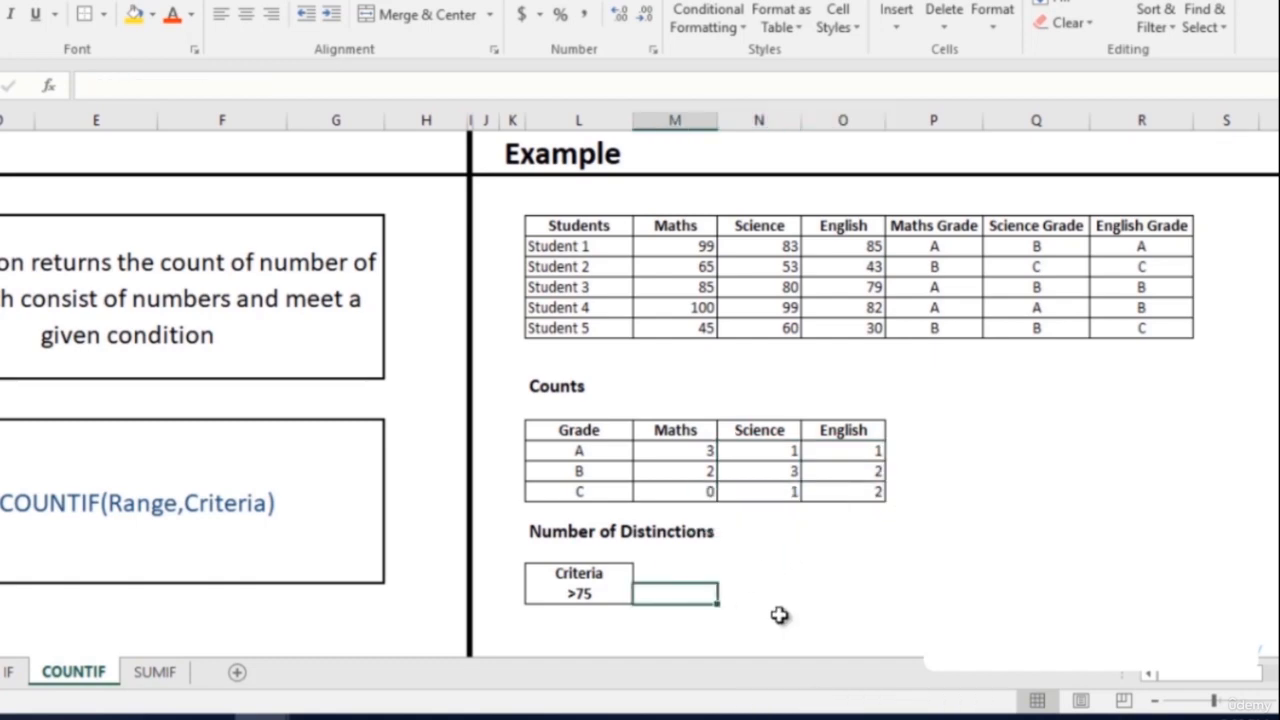
text(=count)
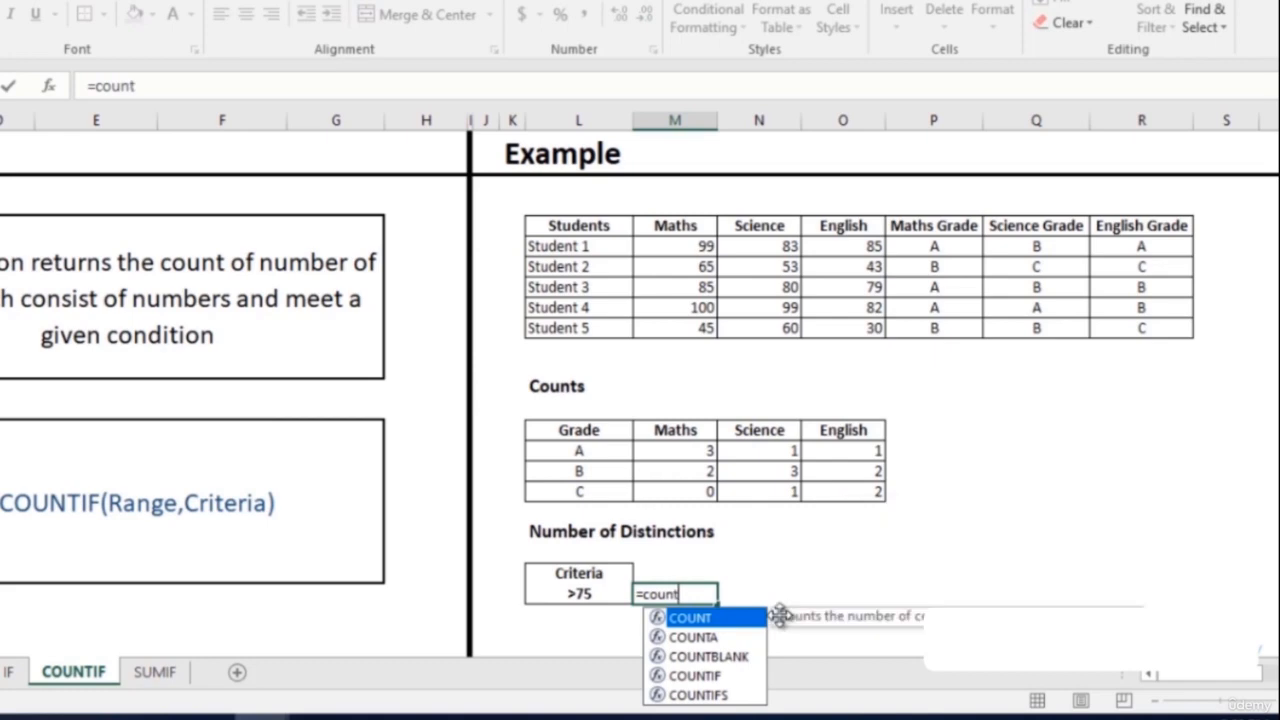
key(Down)
key(Down)
key(Down)
key(Down)
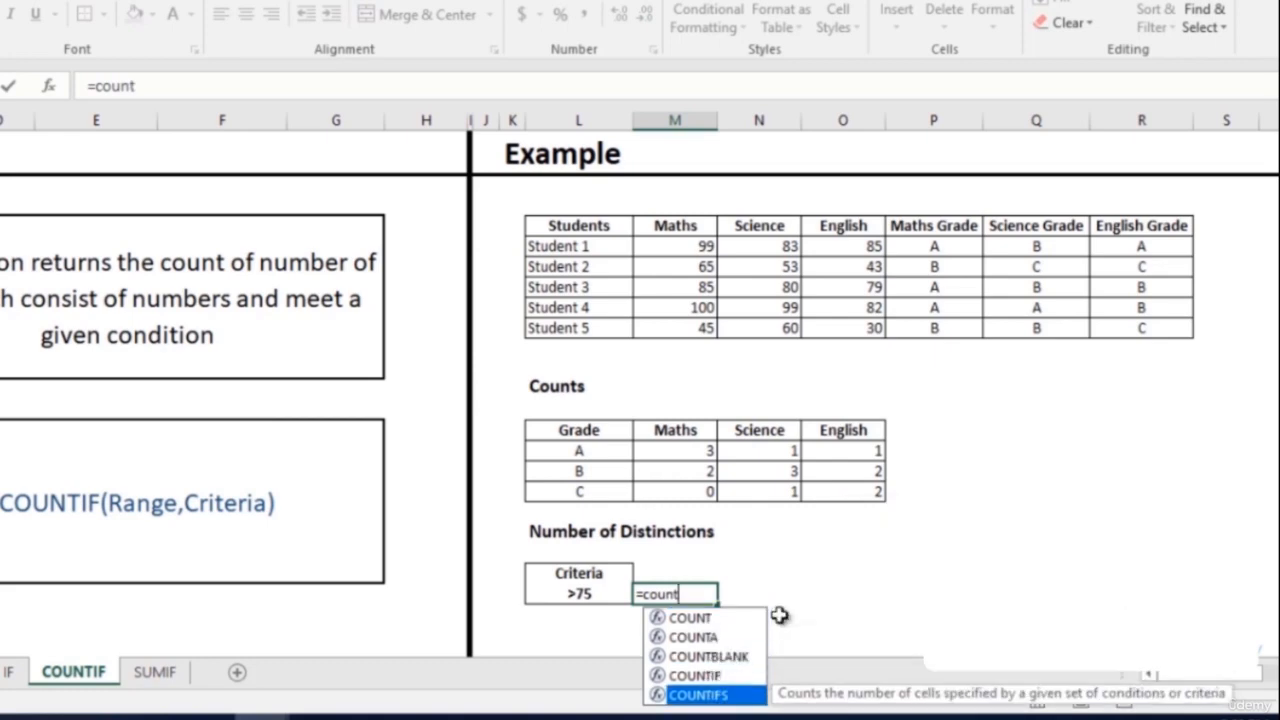
key(Tab)
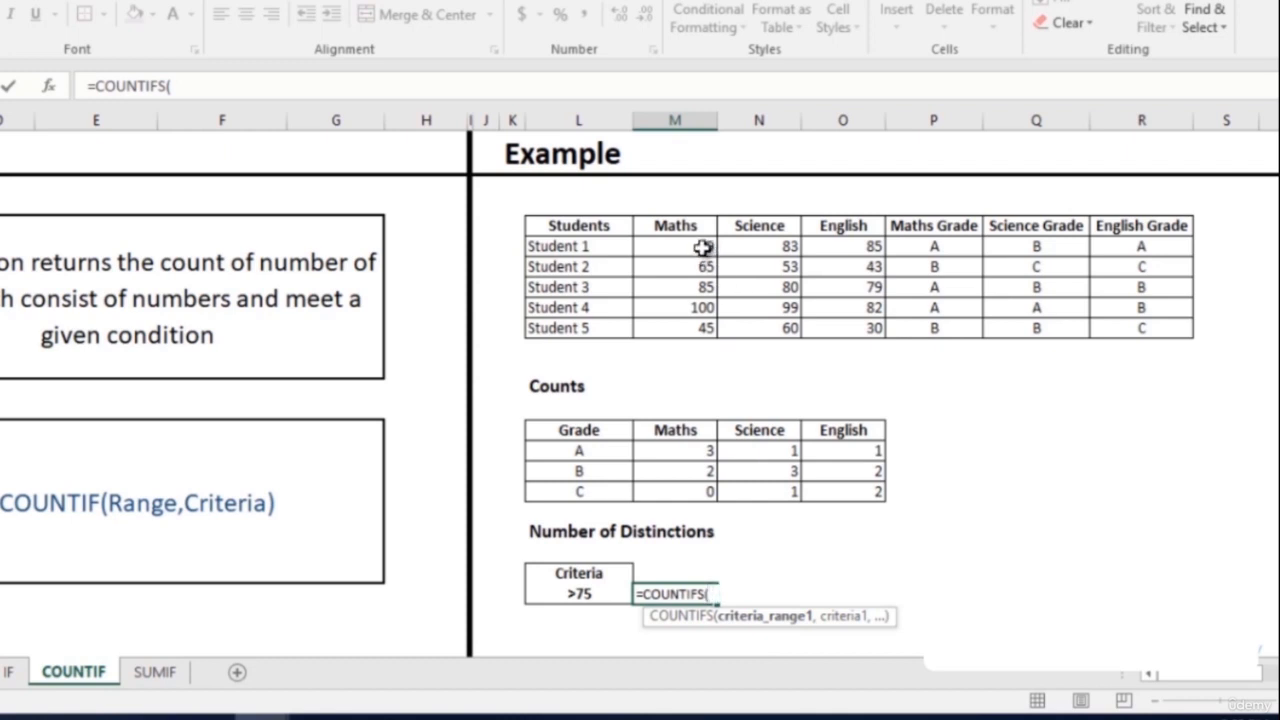
drag(703, 247, 694, 323)
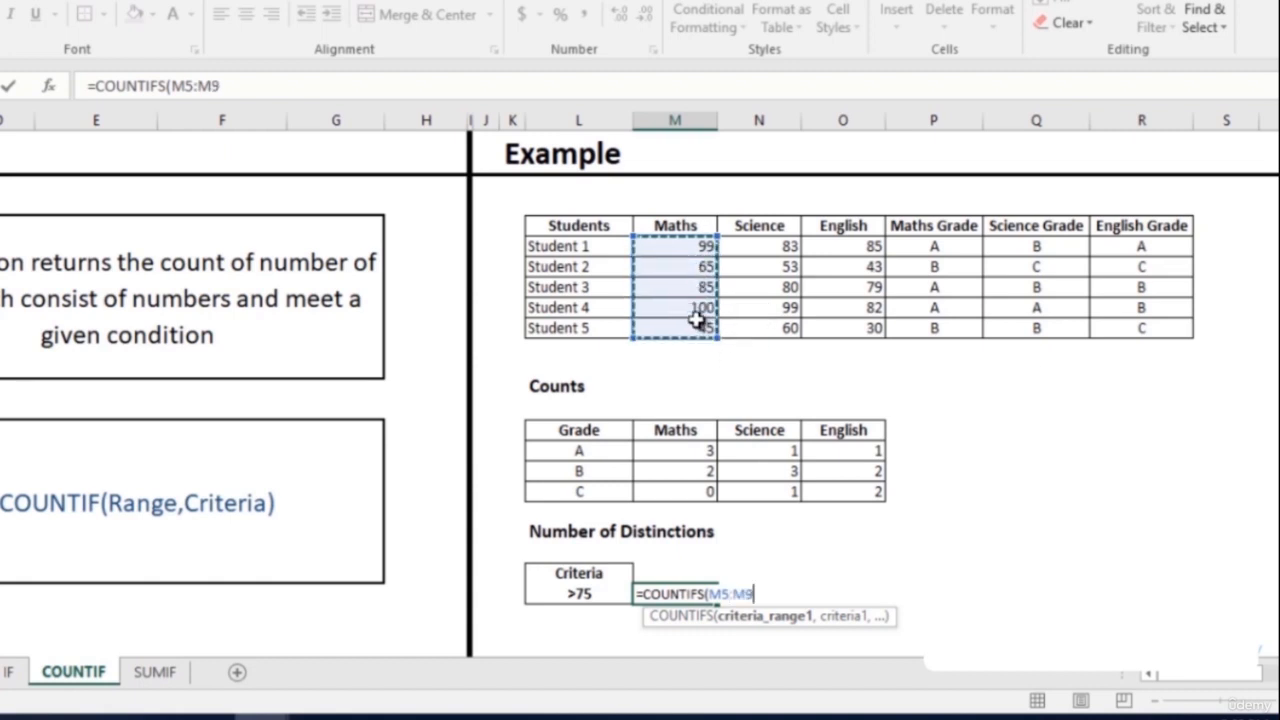
text(,)
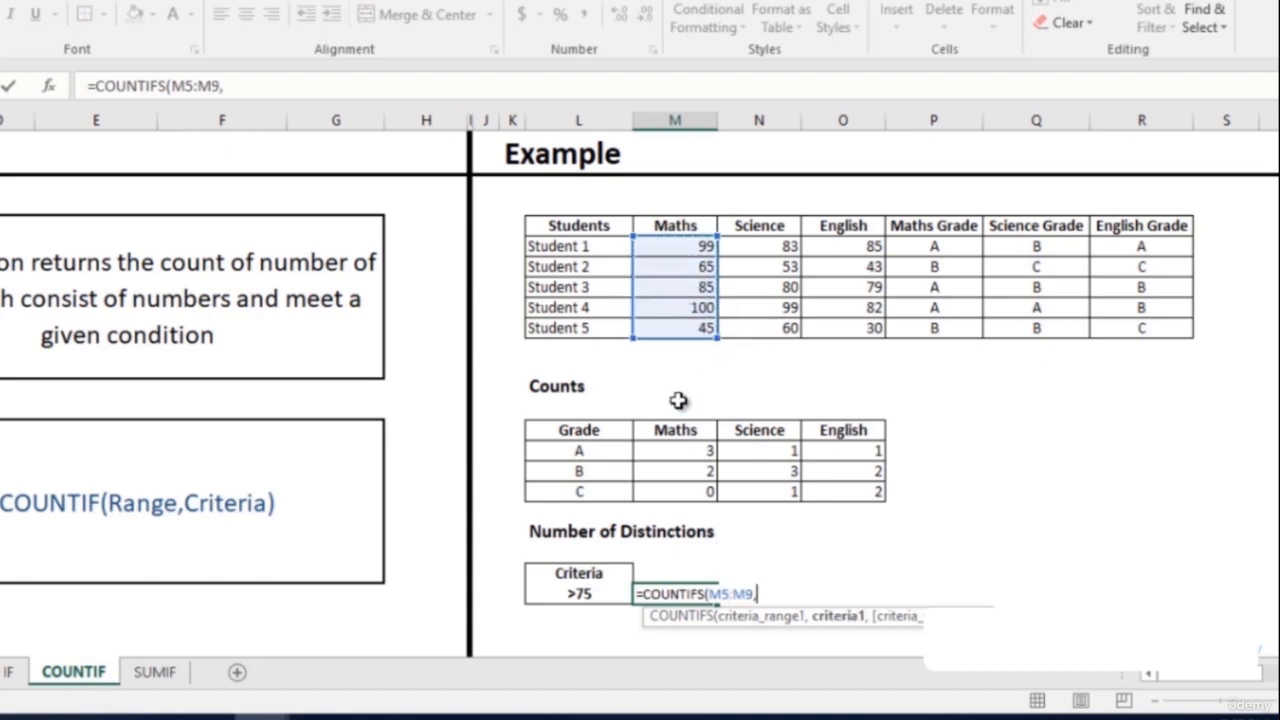
click(586, 592)
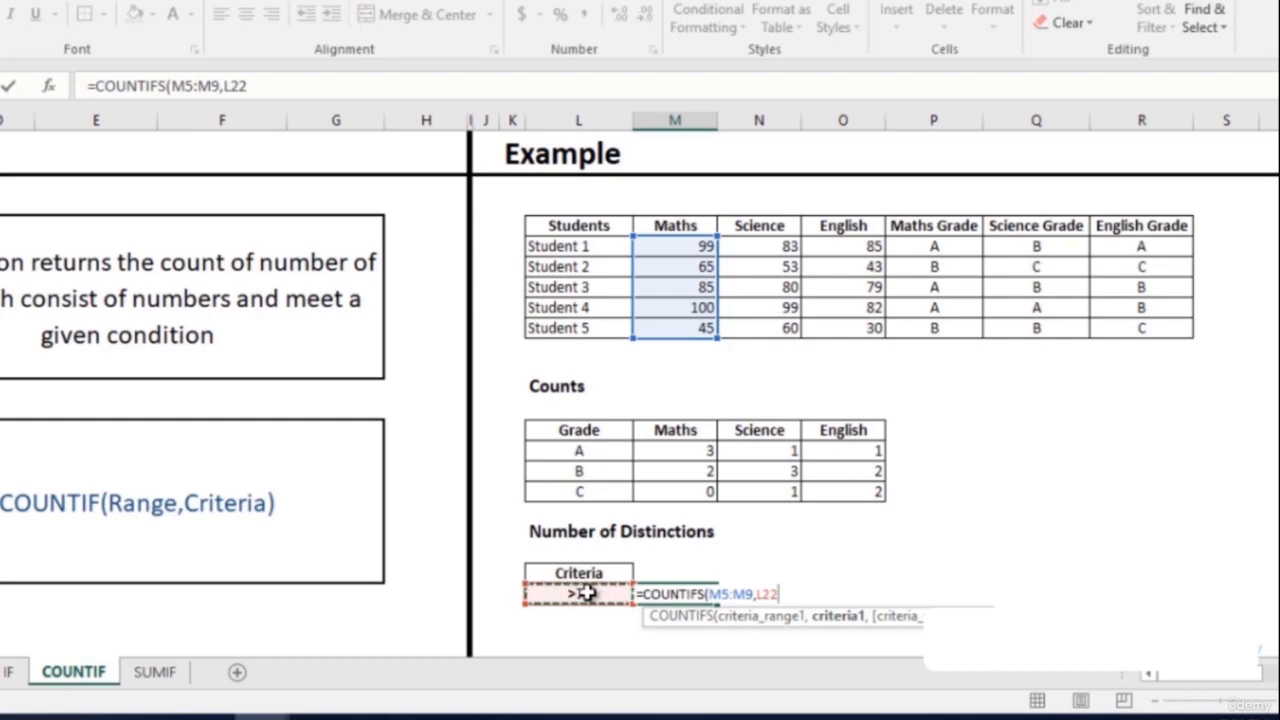
text(,)
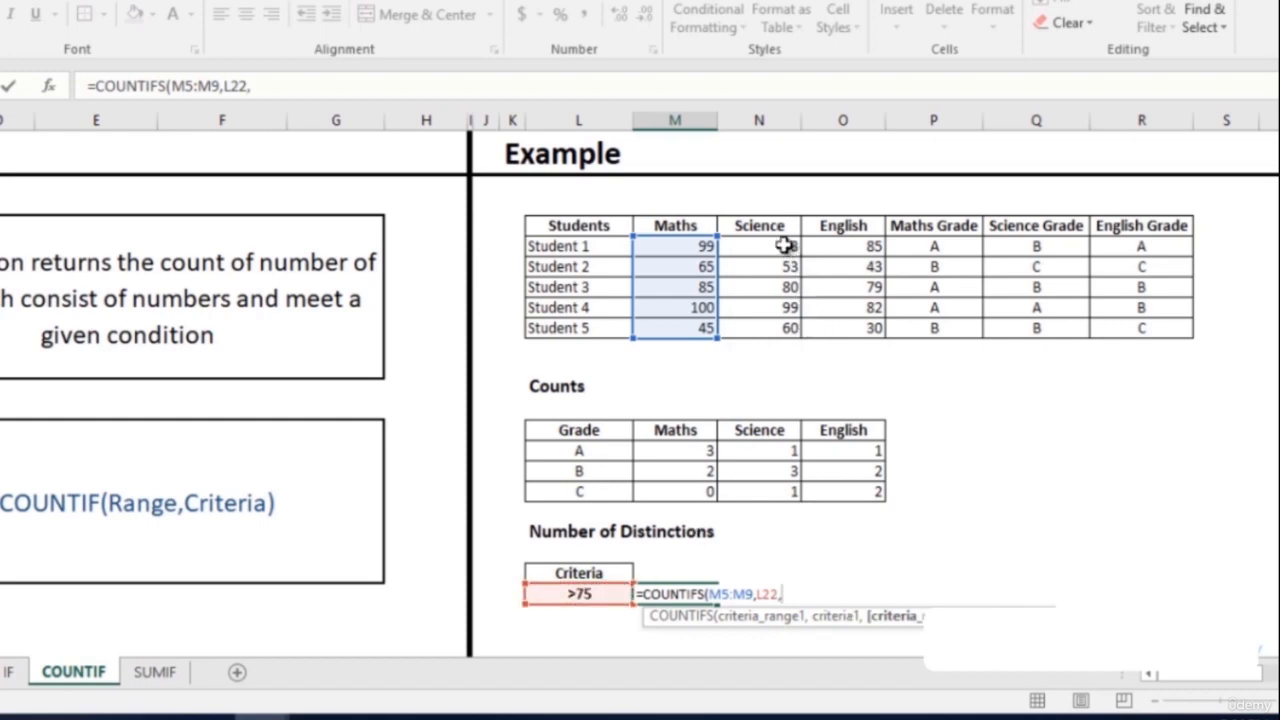
- Add the Science range N5:N9 and English range O5:O9, each with criterion L22, and complete the COUNTIFS formula
drag(784, 245, 790, 330)
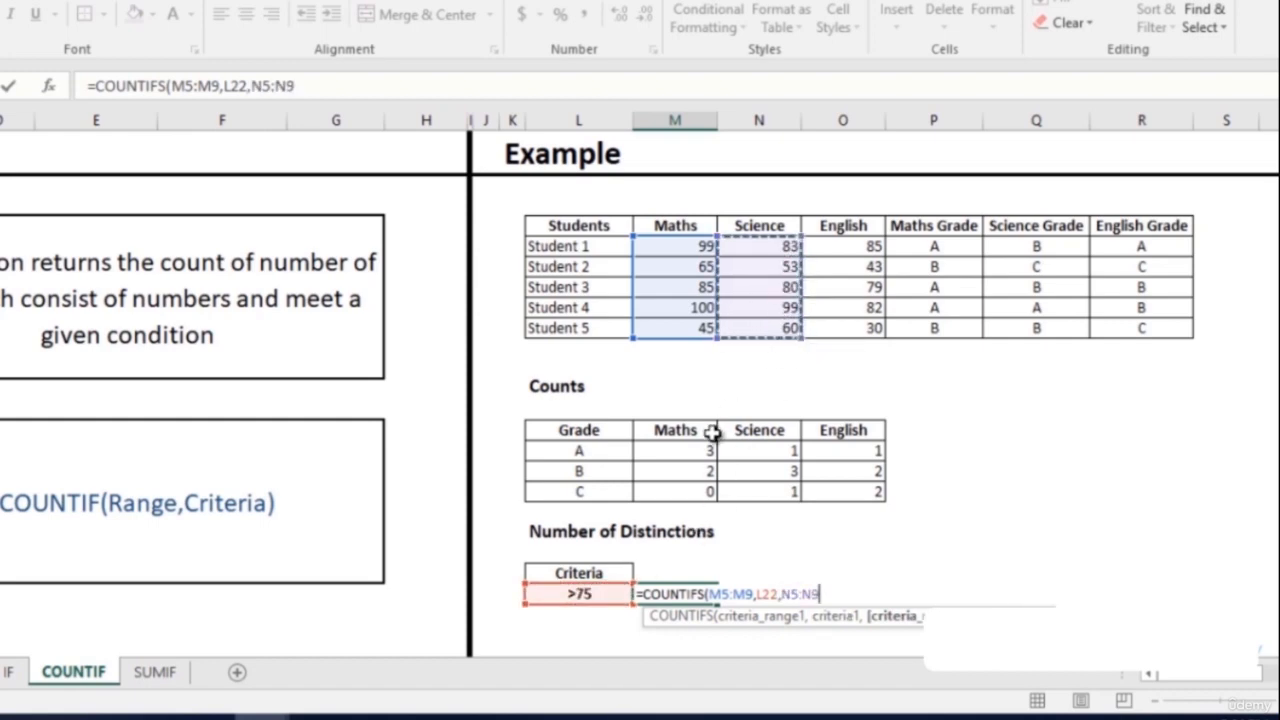
text(,)
click(584, 593)
text(,)
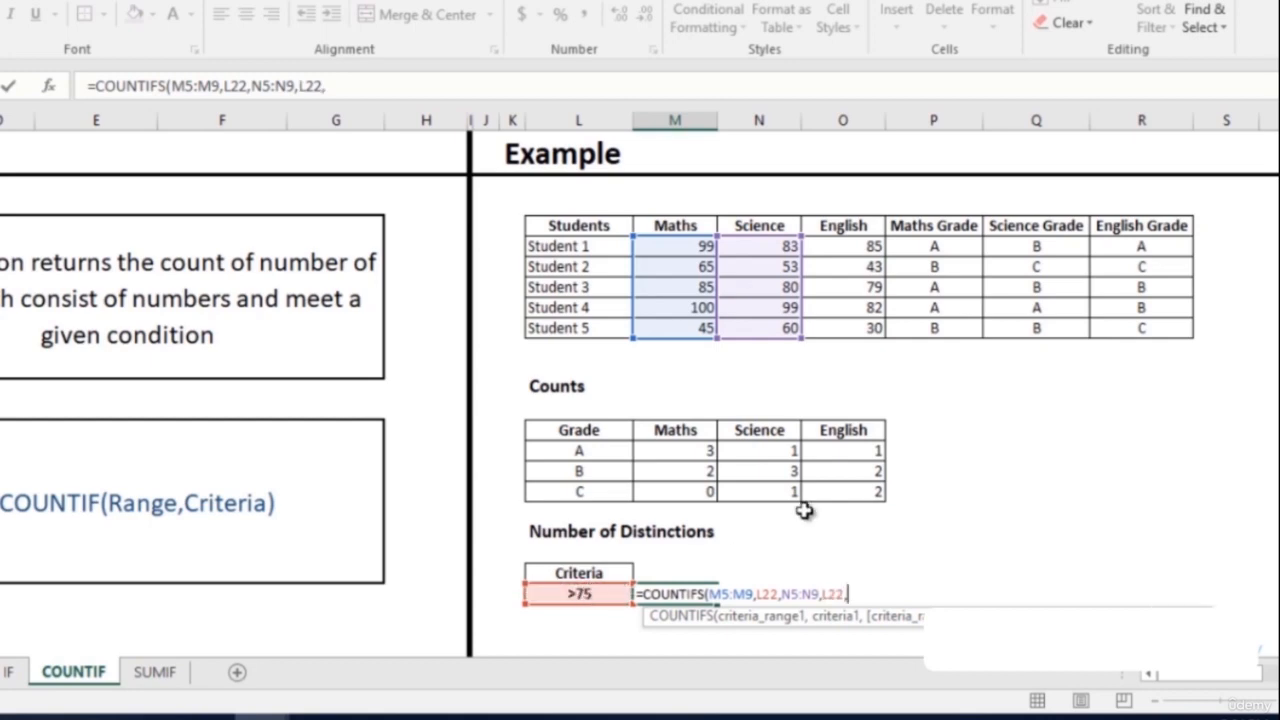
drag(868, 251, 866, 324)
text(,)
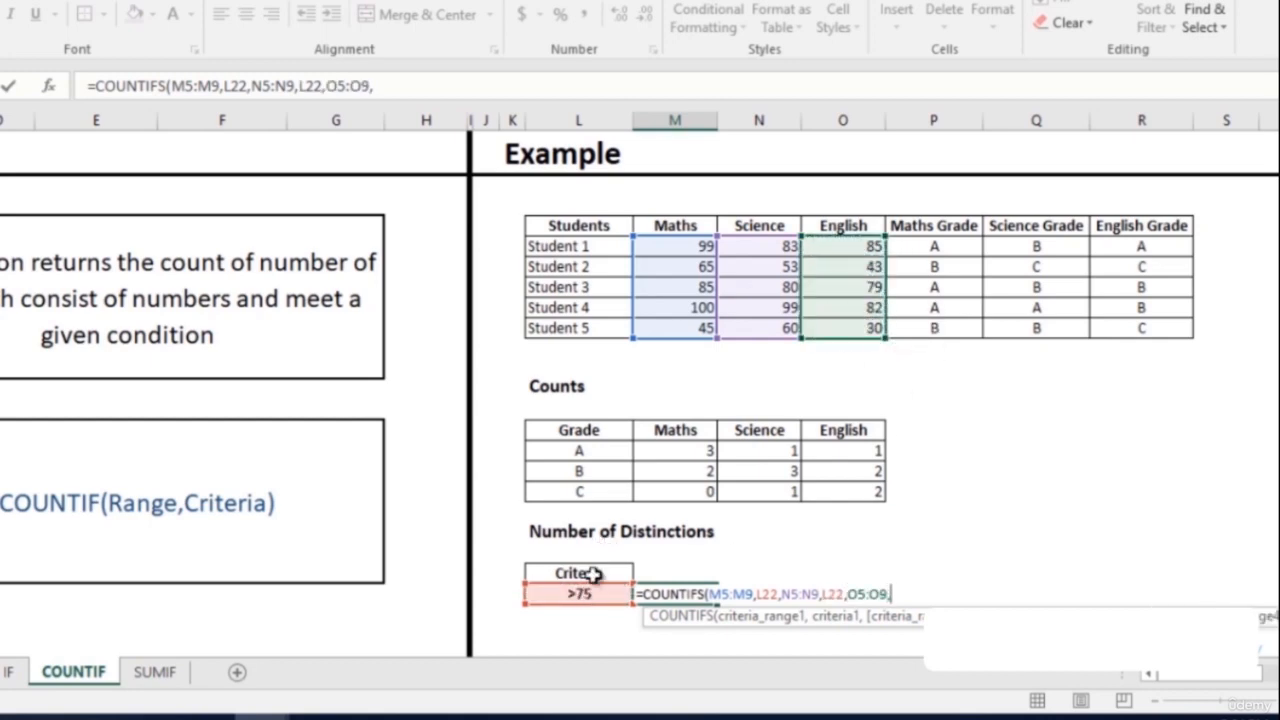
click(580, 594)
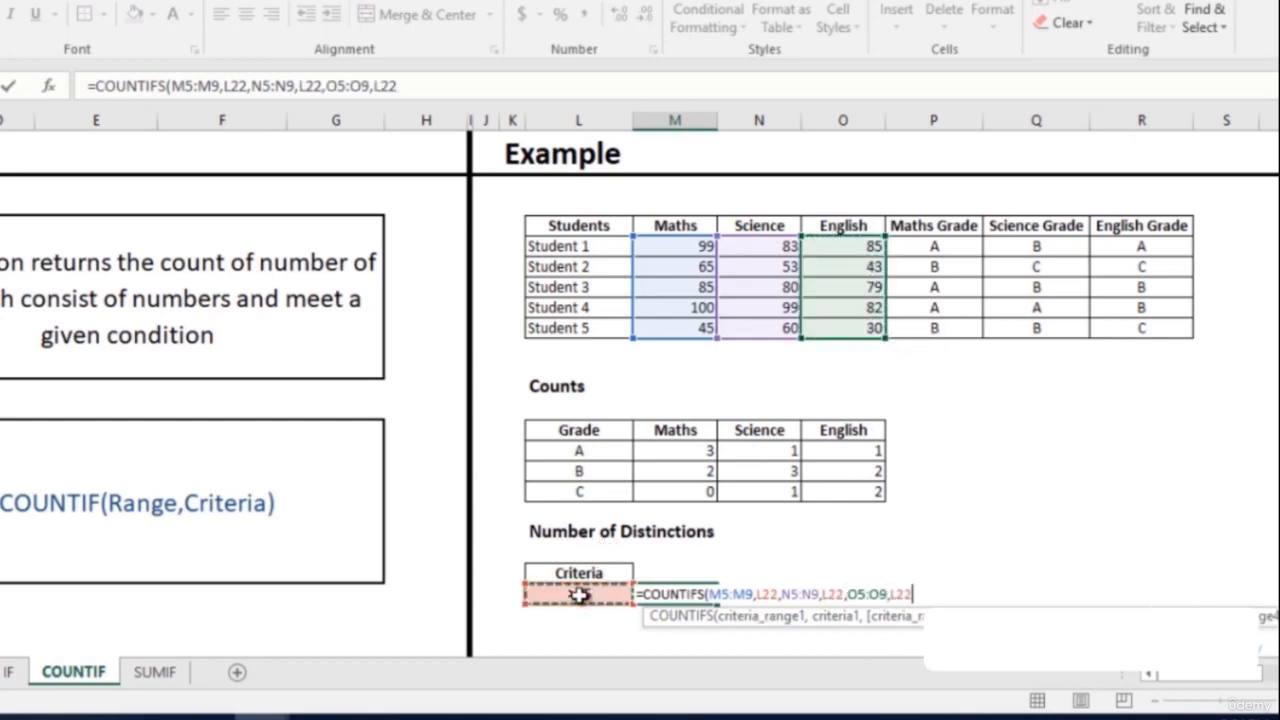
text())
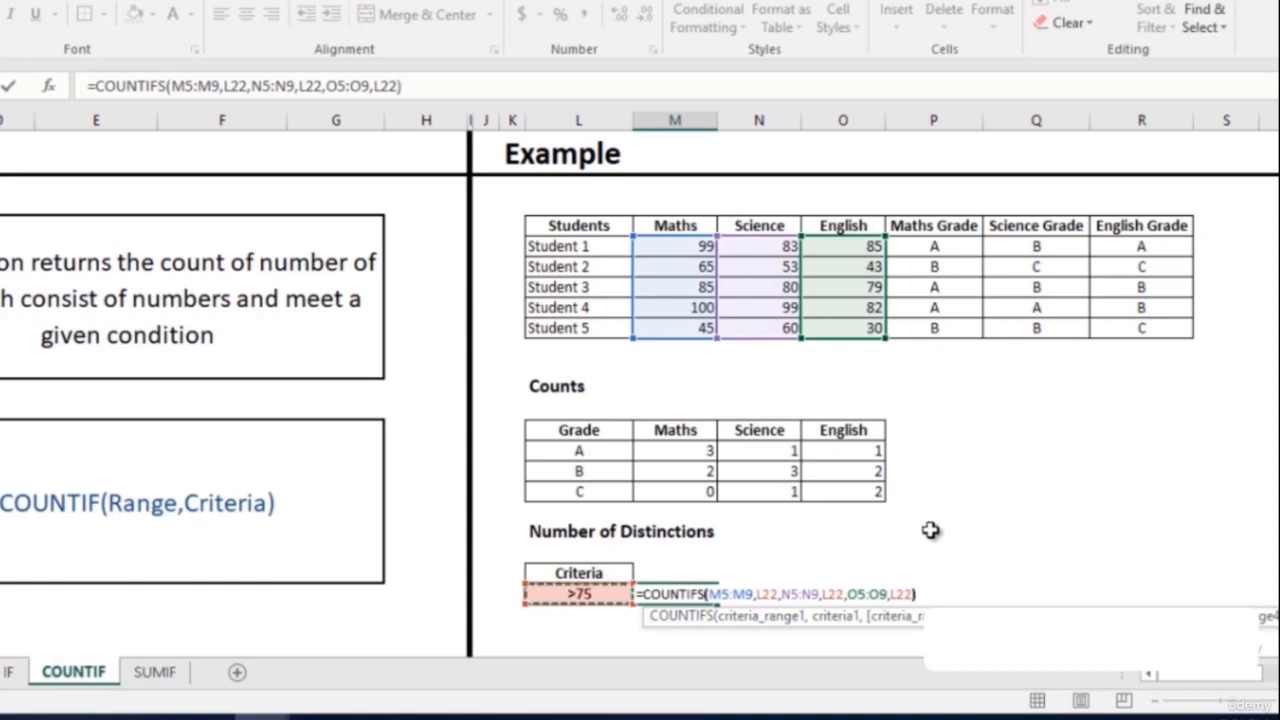
key(Return)
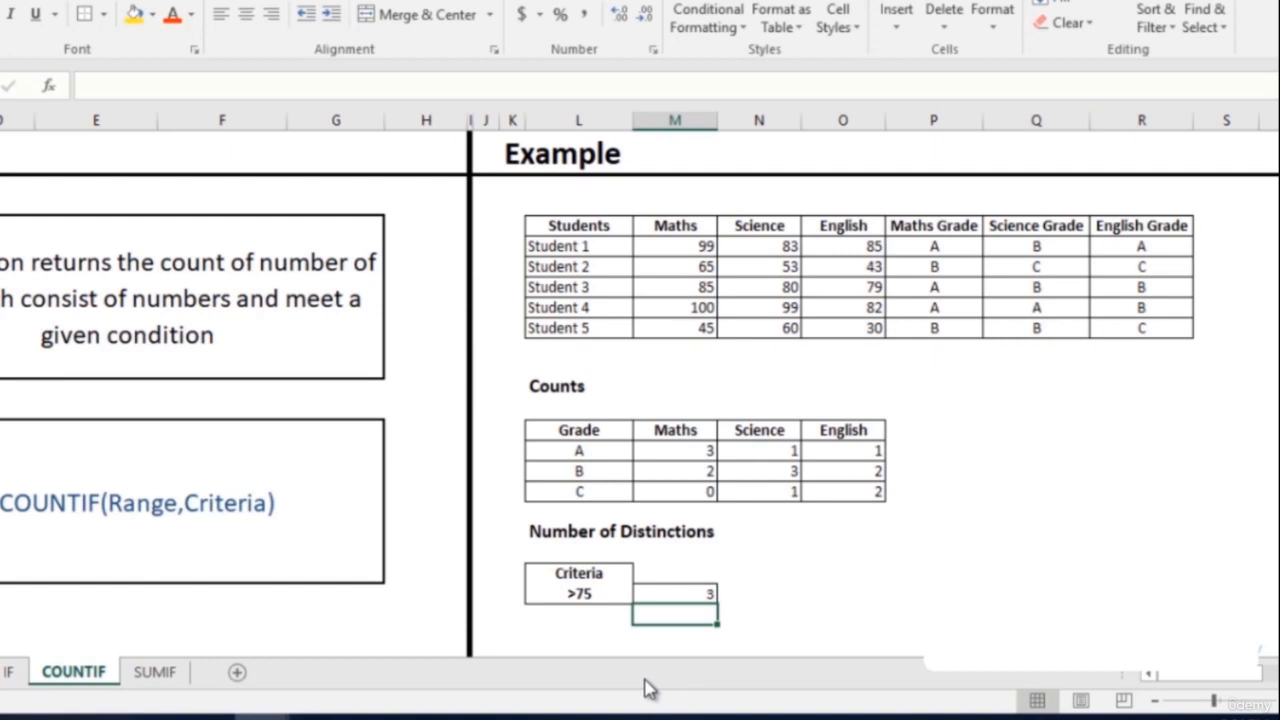
- Change the criterion for the number of distinctions to >90
click(578, 593)
click(191, 76)
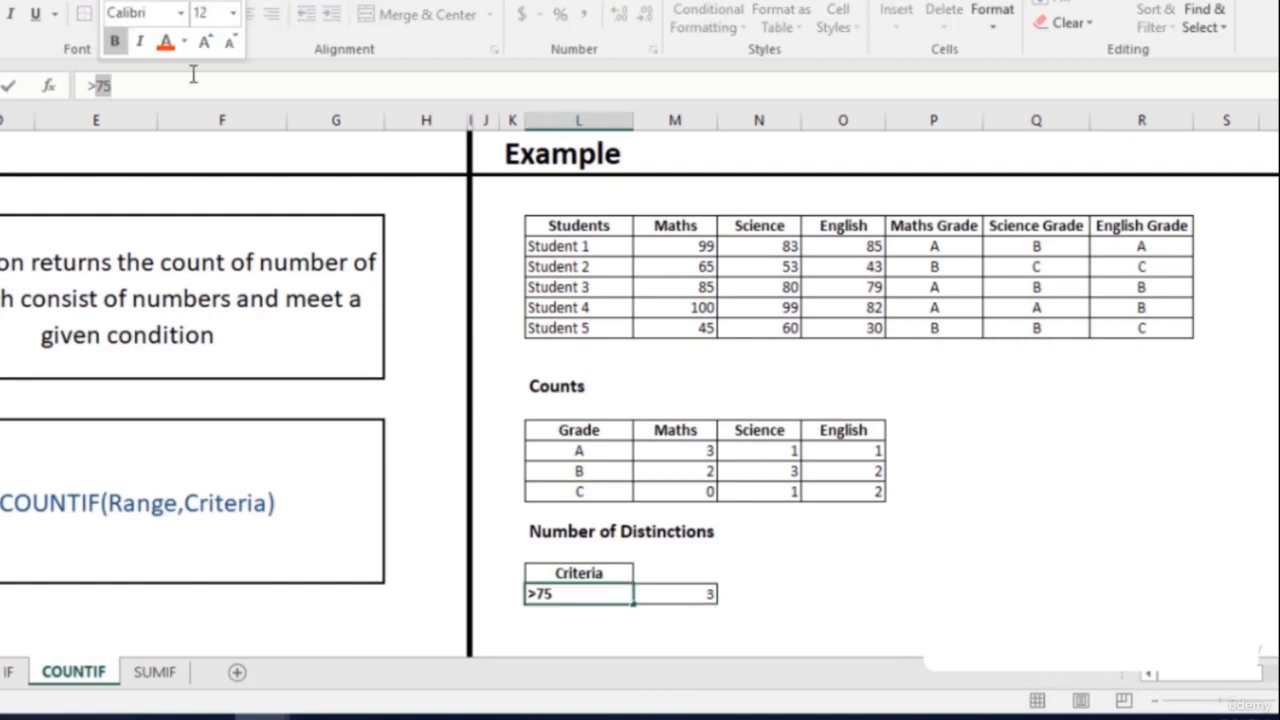
key(BackSpace)
key(BackSpace)
text(90)
key(Return)
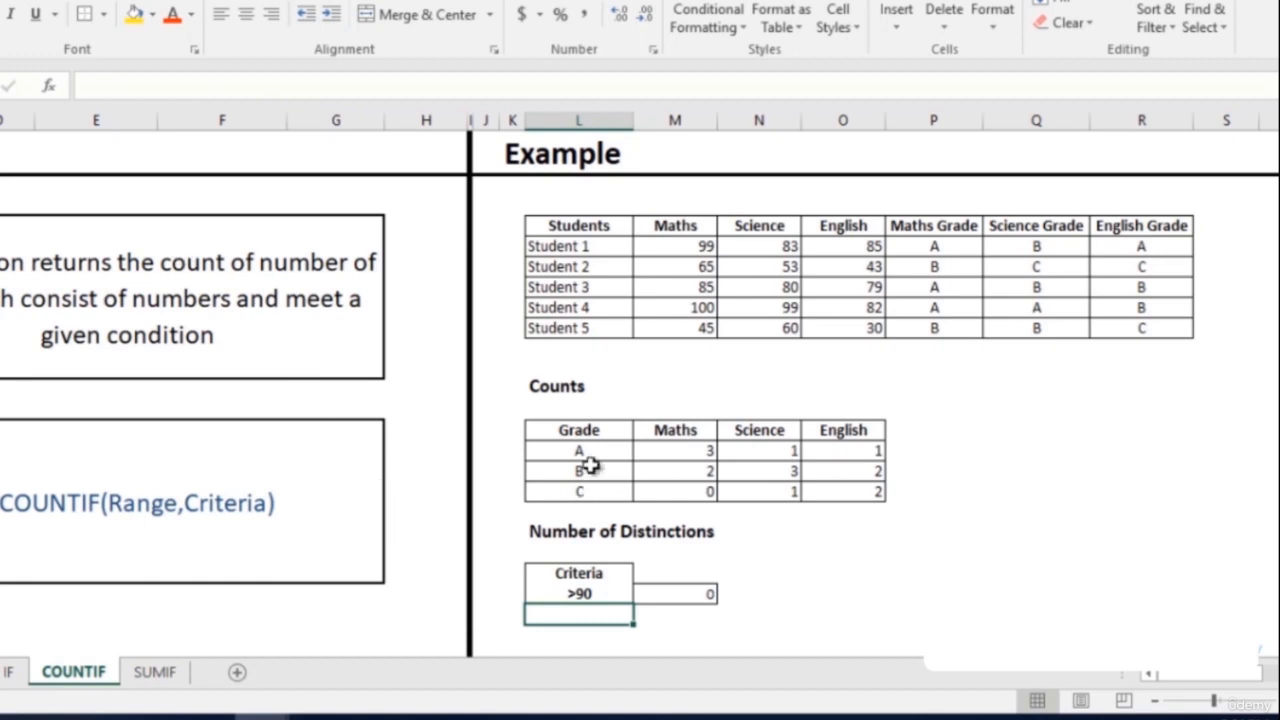
- On the SUMIF sheet, start a SUMIF formula in the Maths sum cell with the Fail column R5:R9 as the range
click(573, 596)
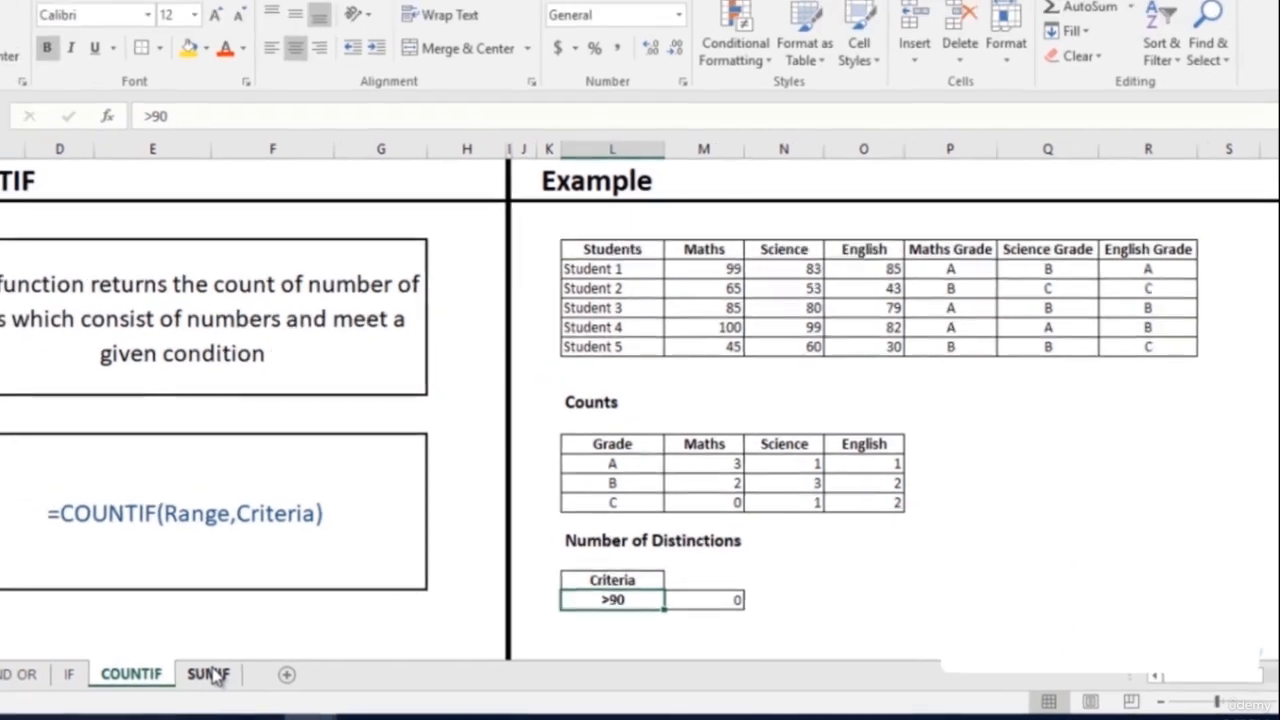
click(155, 672)
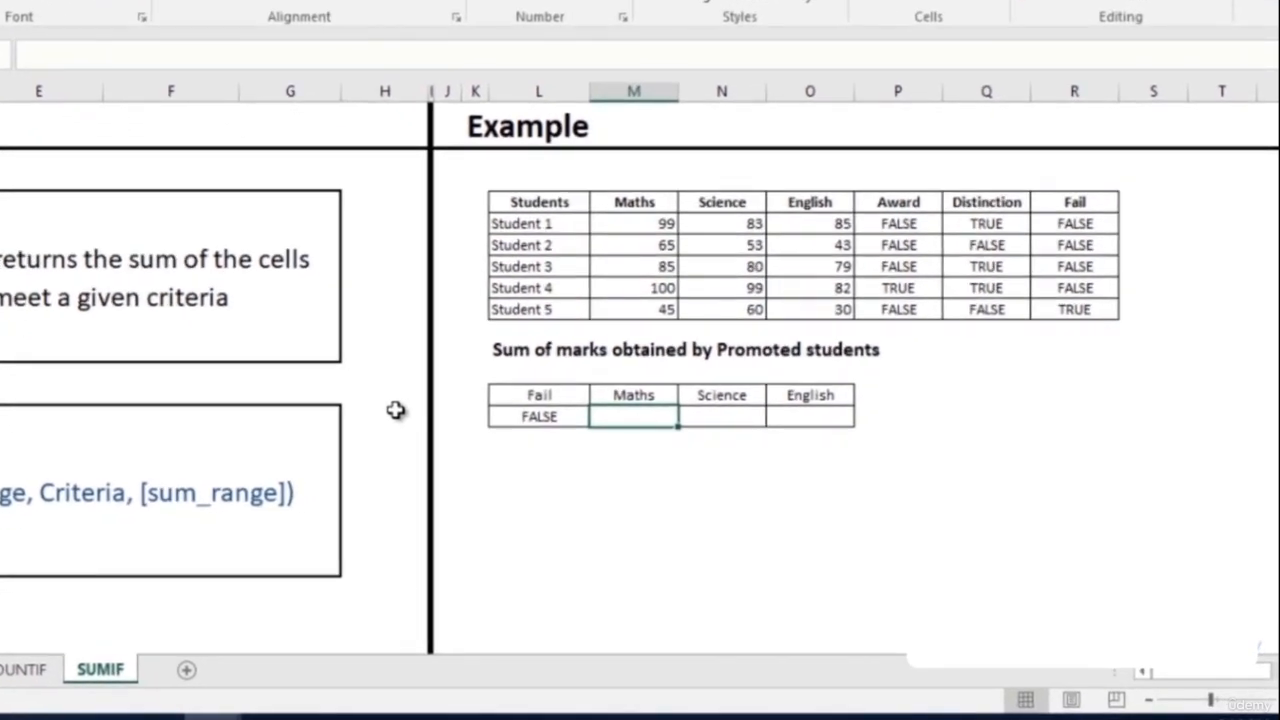
text(=)
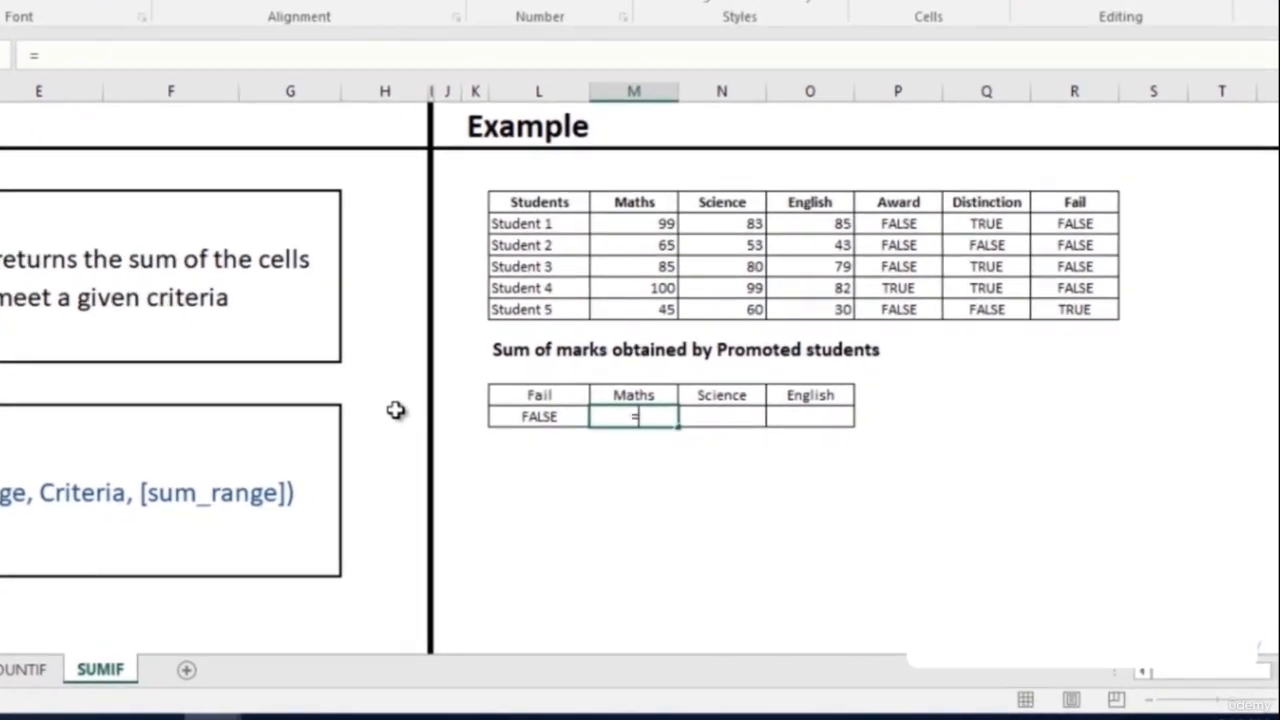
text(sum)
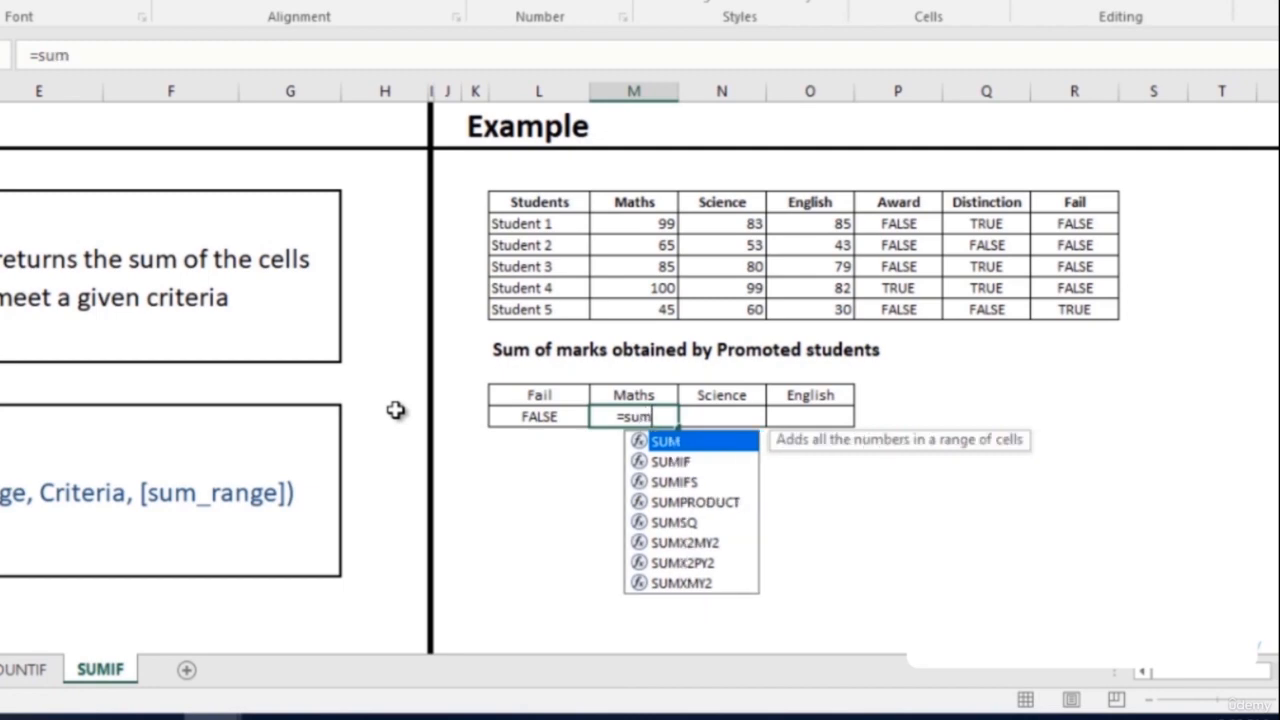
key(Down)
key(Tab)
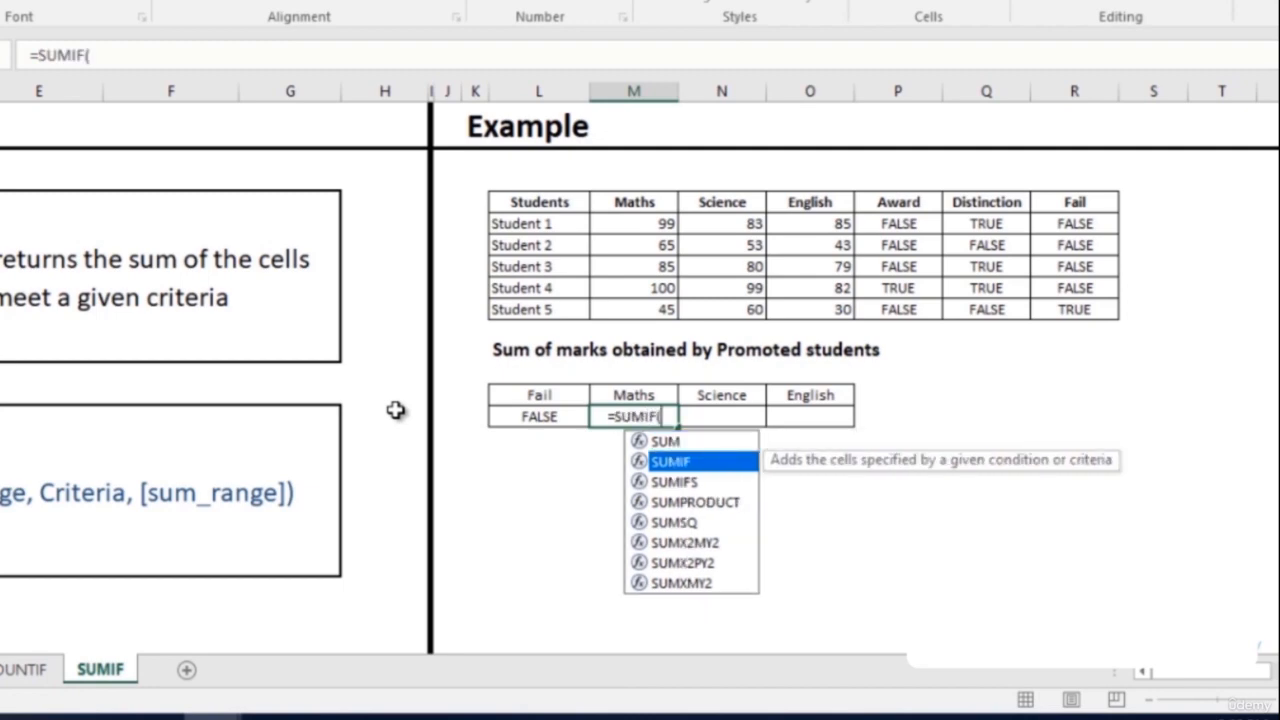
drag(1087, 222, 1085, 305)
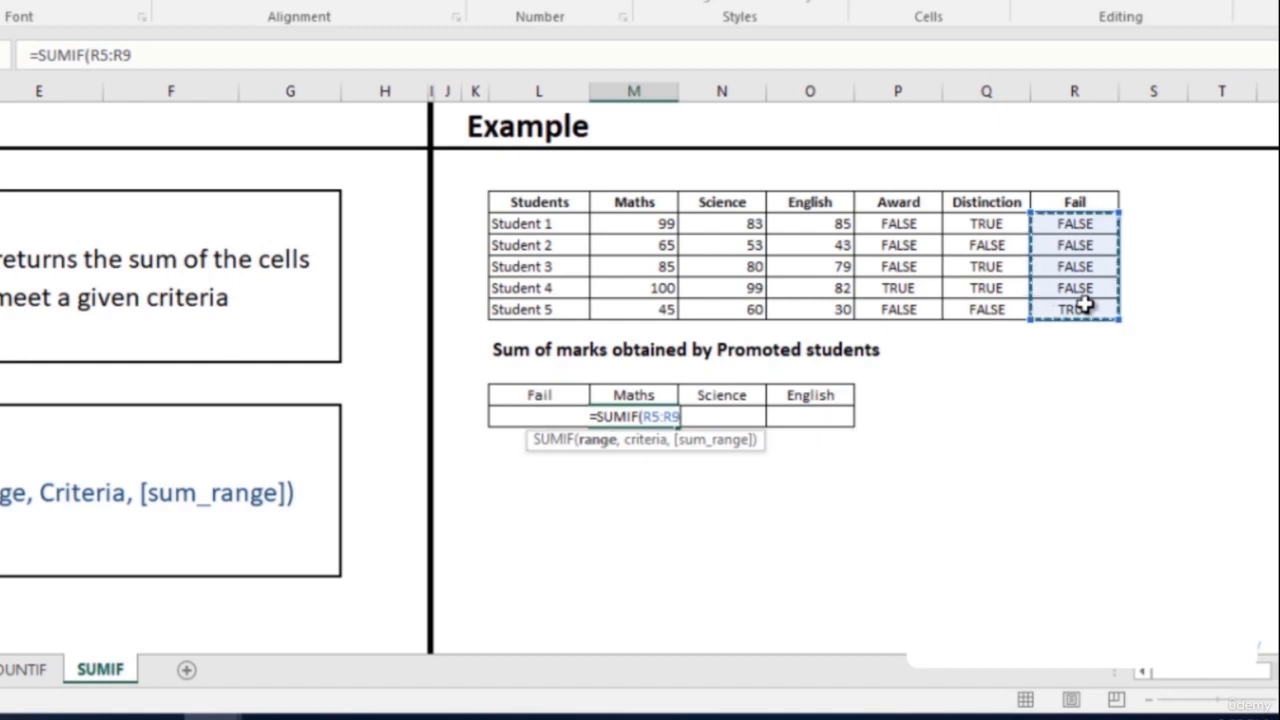
text(,)
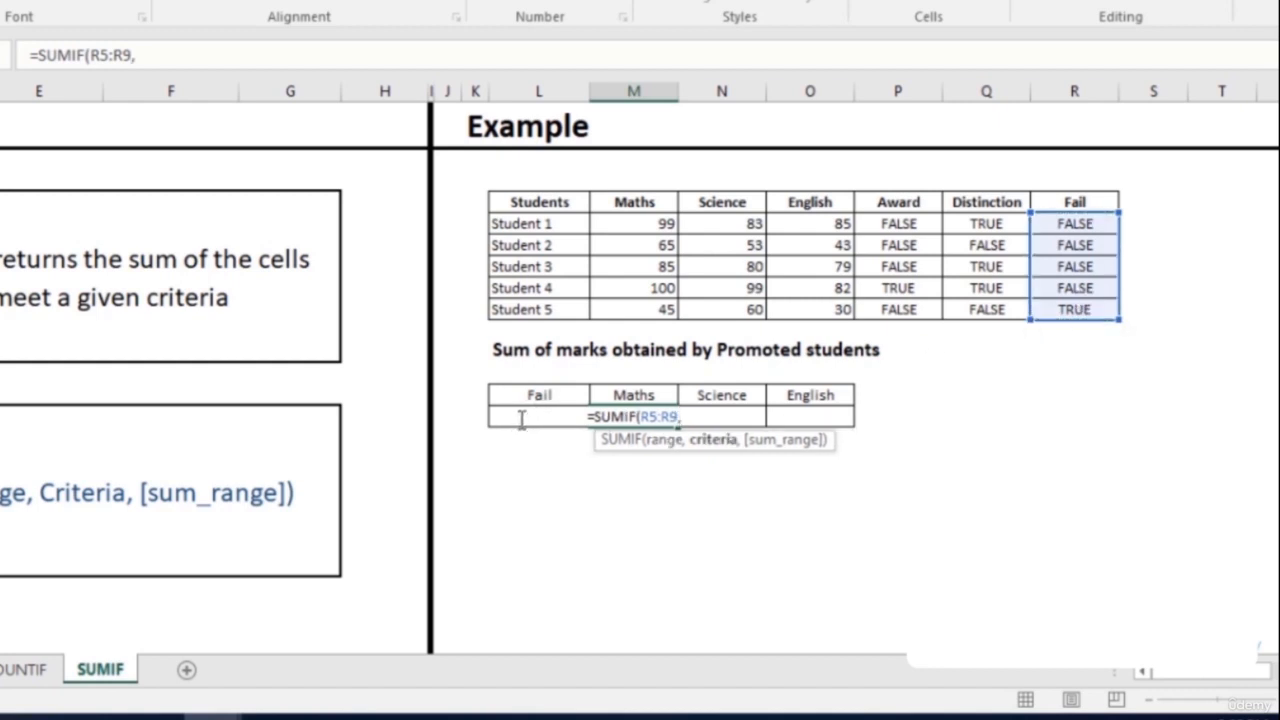
- Add criterion L14 and the Maths marks M5:M9 as the sum range, and complete the SUMIF formula
click(521, 419)
text(,)
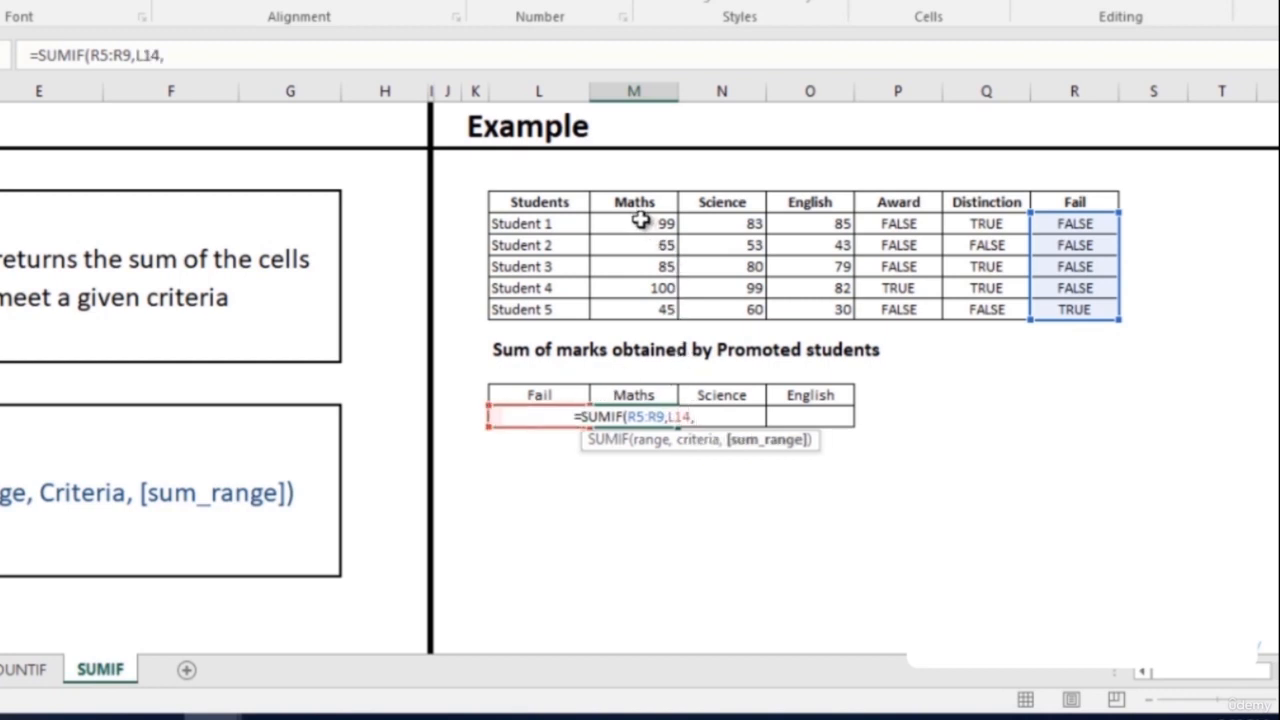
drag(638, 222, 650, 310)
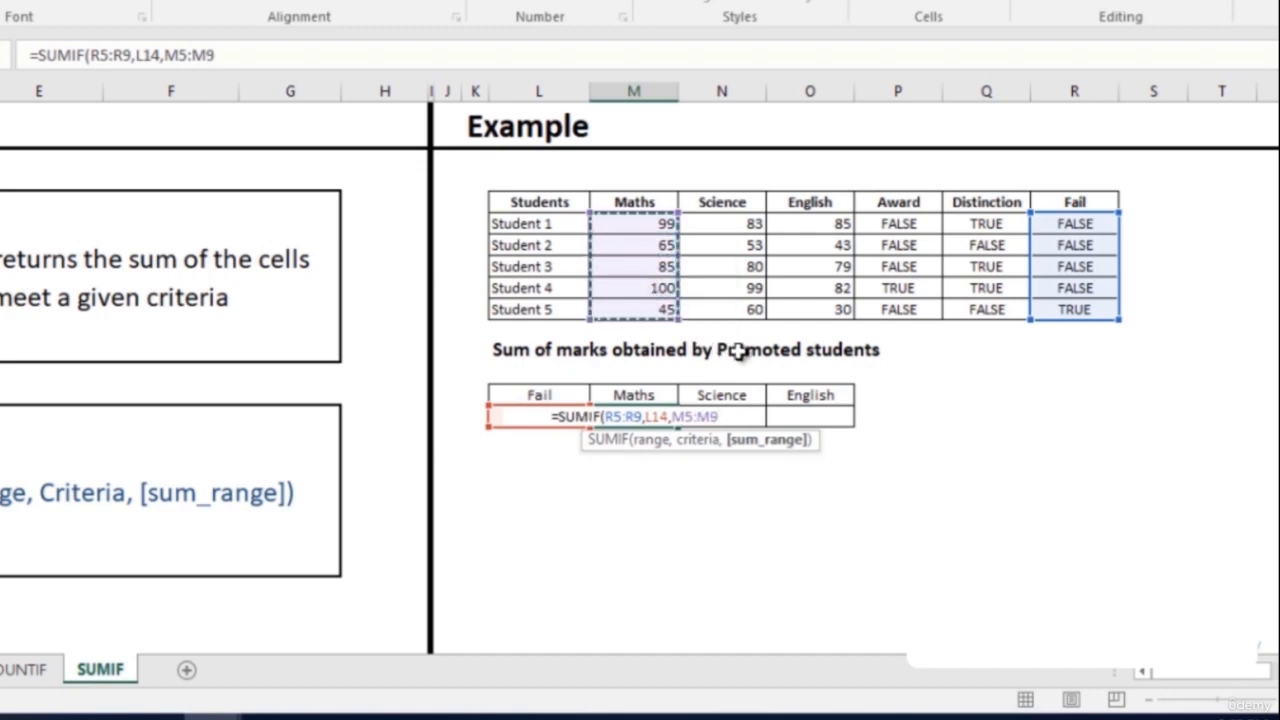
text())
key(Return)
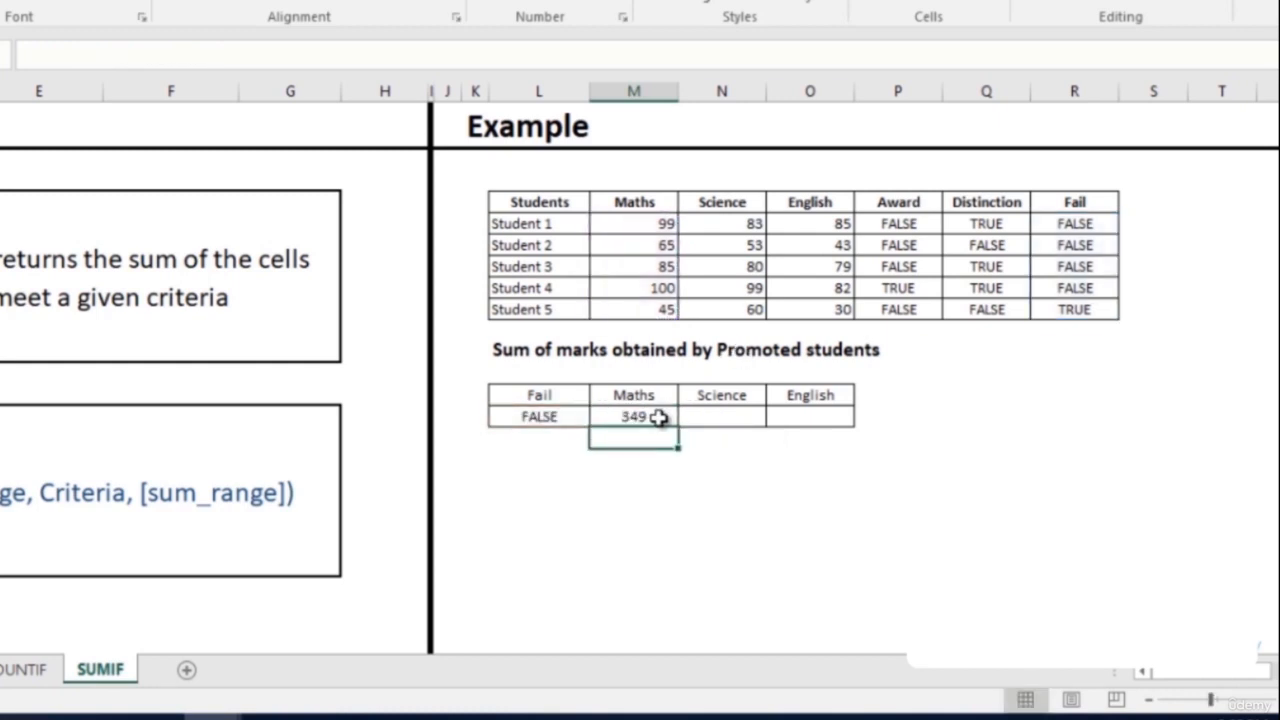
- Make the Fail range absolute as $R$5:$R$9 in the Maths SUMIF formula
click(659, 417)
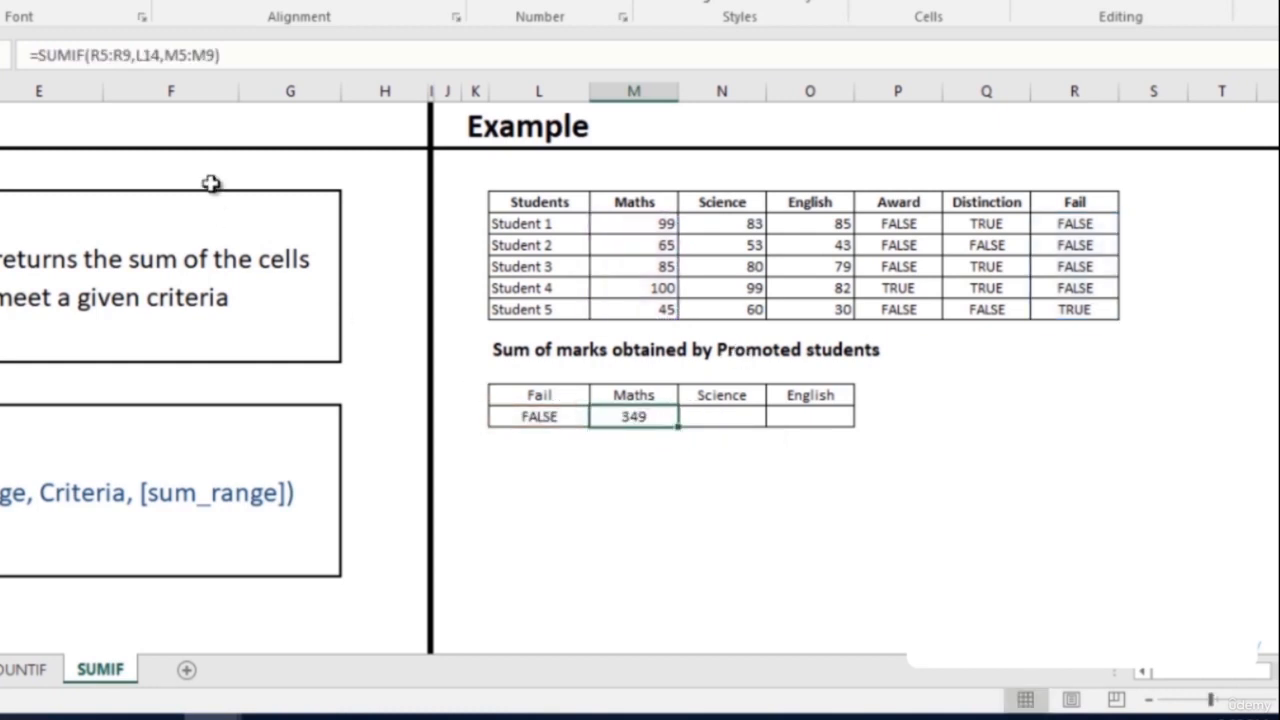
click(92, 56)
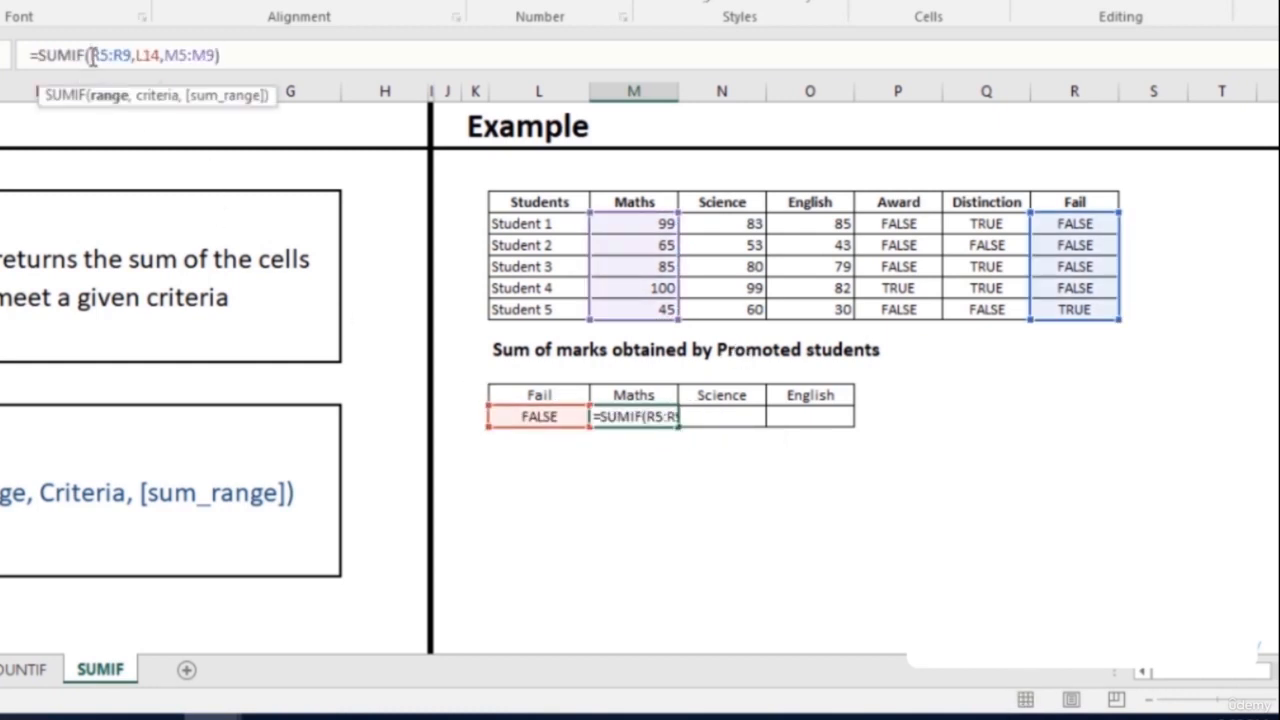
drag(92, 56, 133, 58)
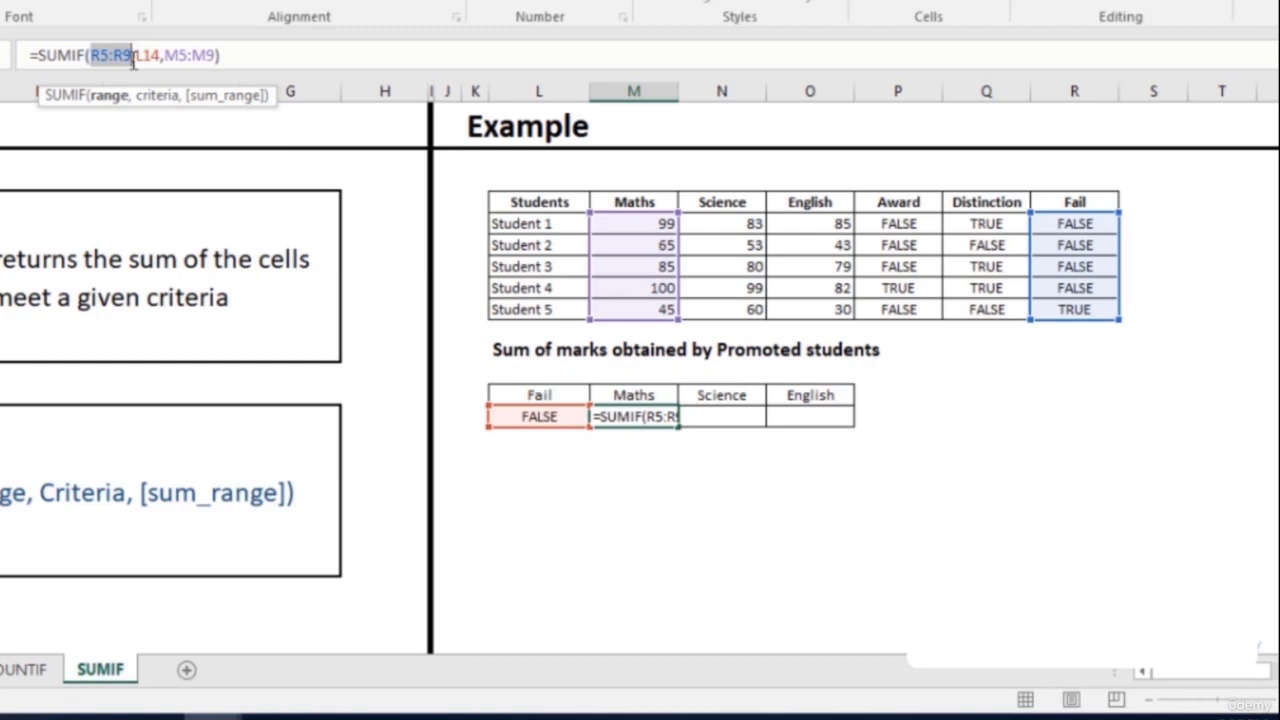
key(F4)
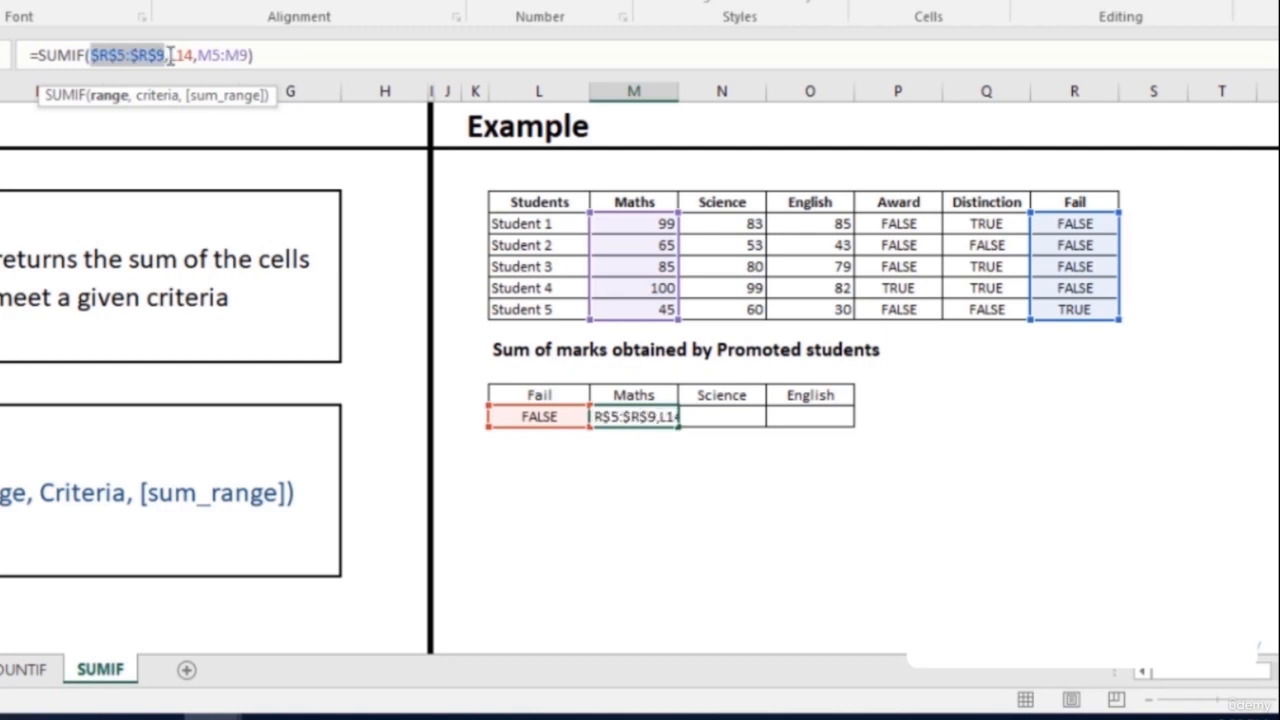
- Make the criterion reference absolute and complete the Maths formula as =SUMIF($R$5:R$9,$L$14,M5:M9)
click(168, 56)
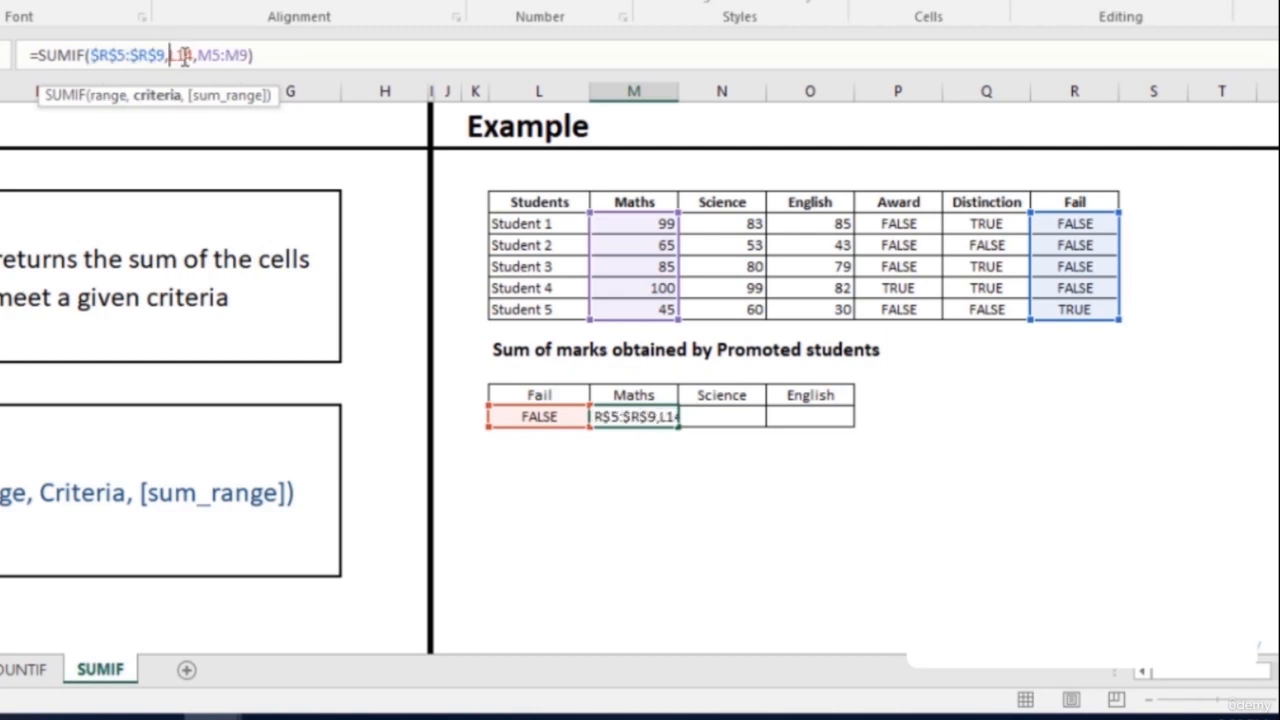
drag(169, 56, 194, 57)
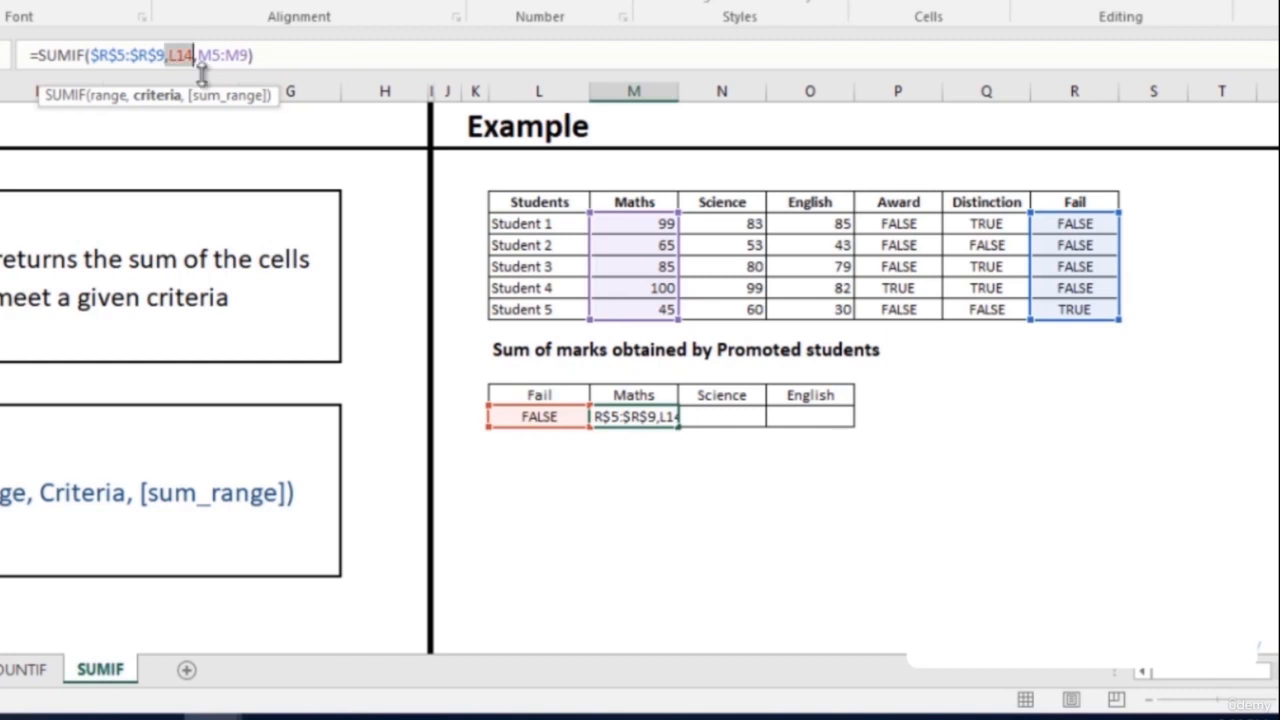
key(F4)
key(F4)
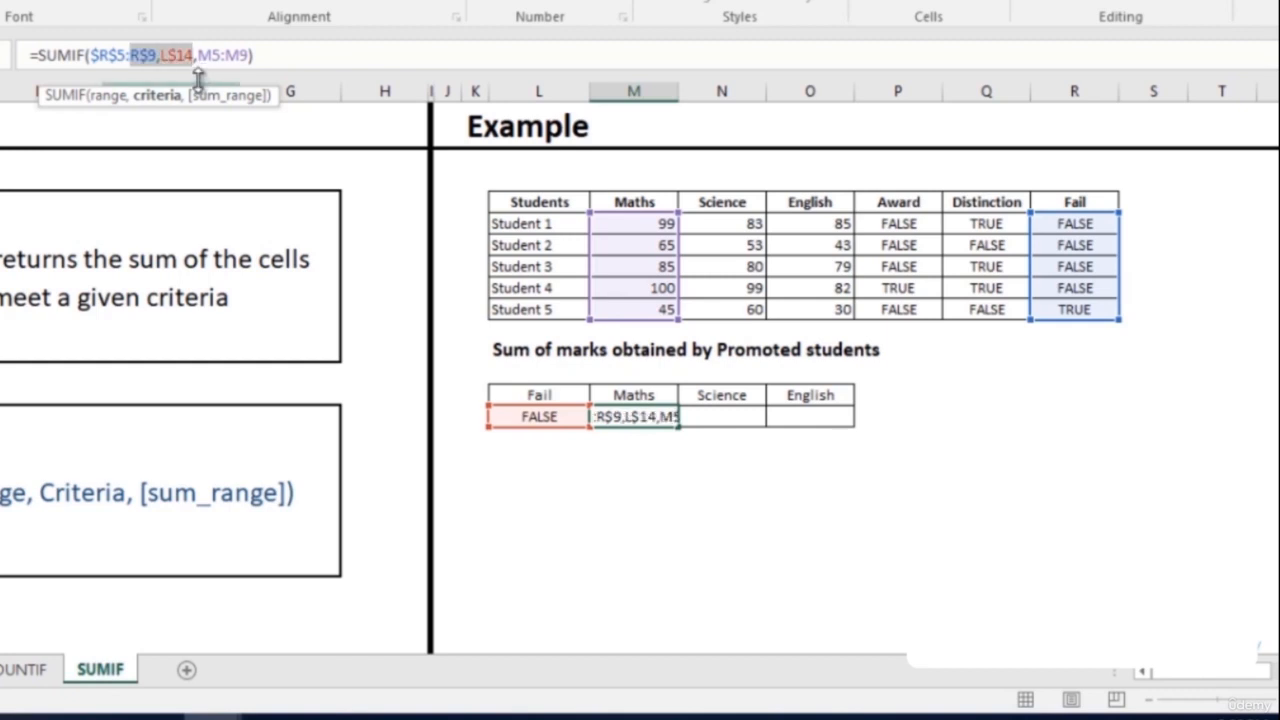
click(198, 57)
drag(193, 56, 165, 56)
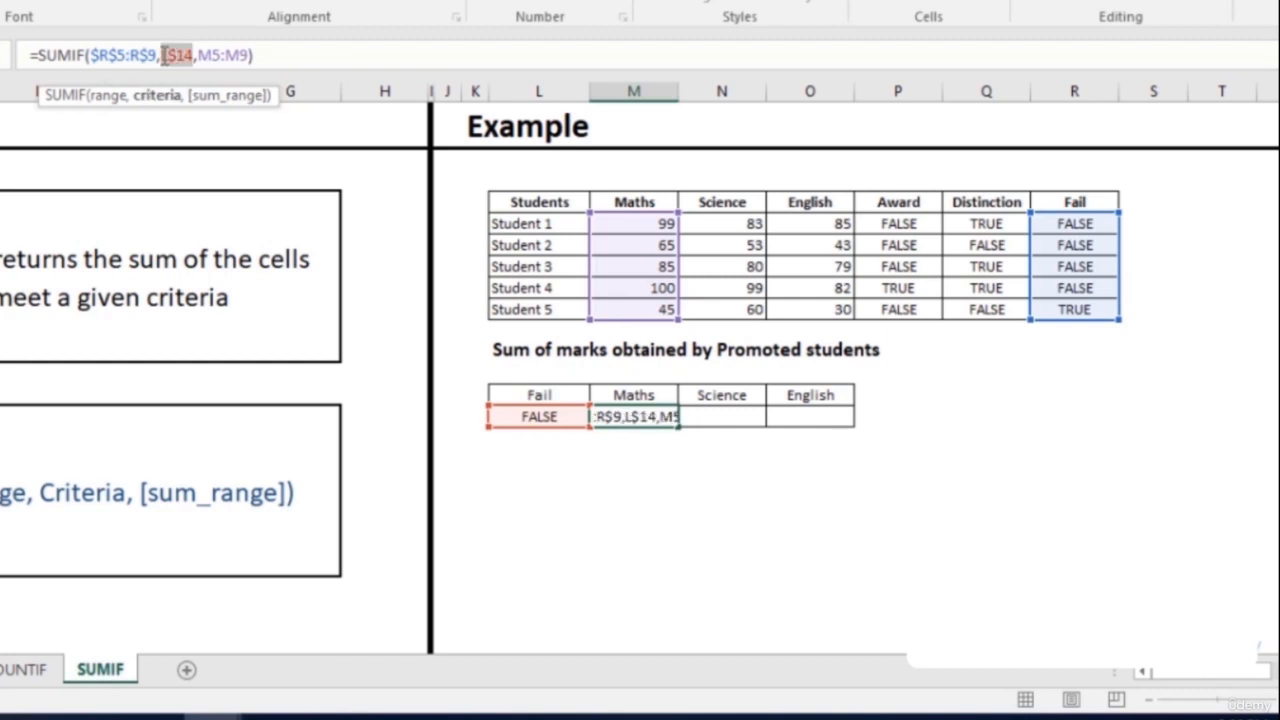
key(F4)
click(441, 55)
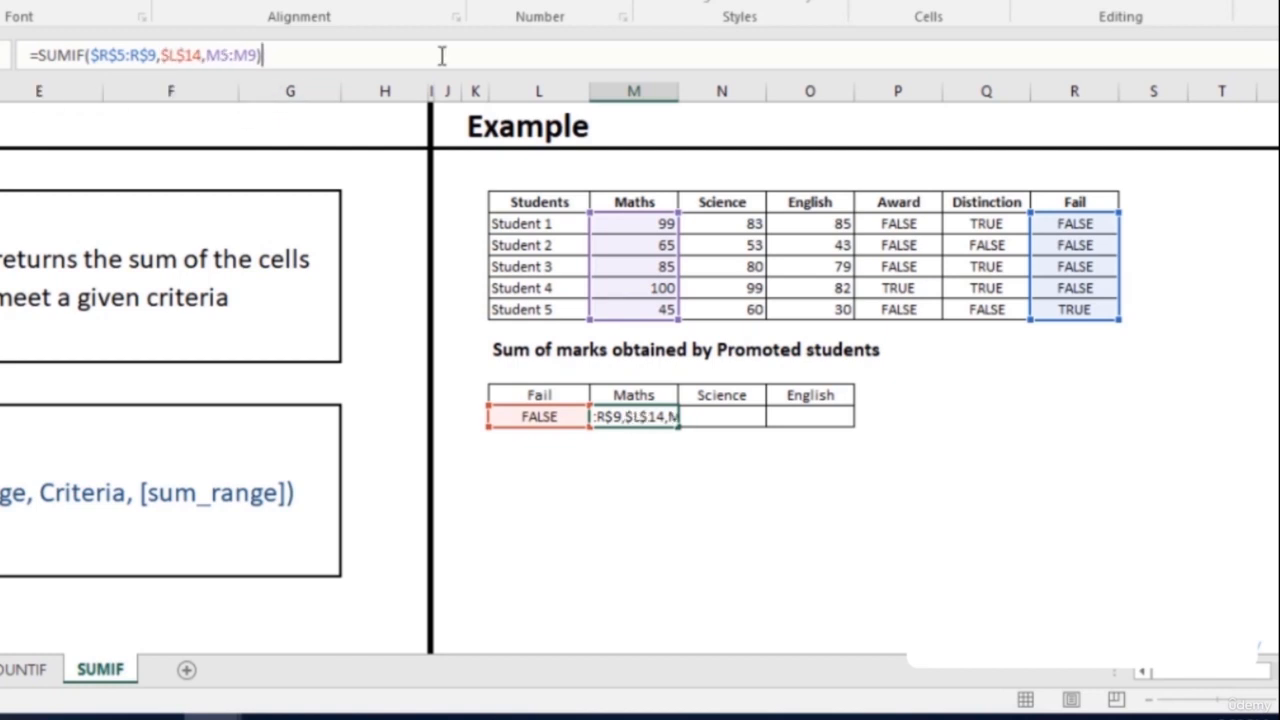
key(Return)
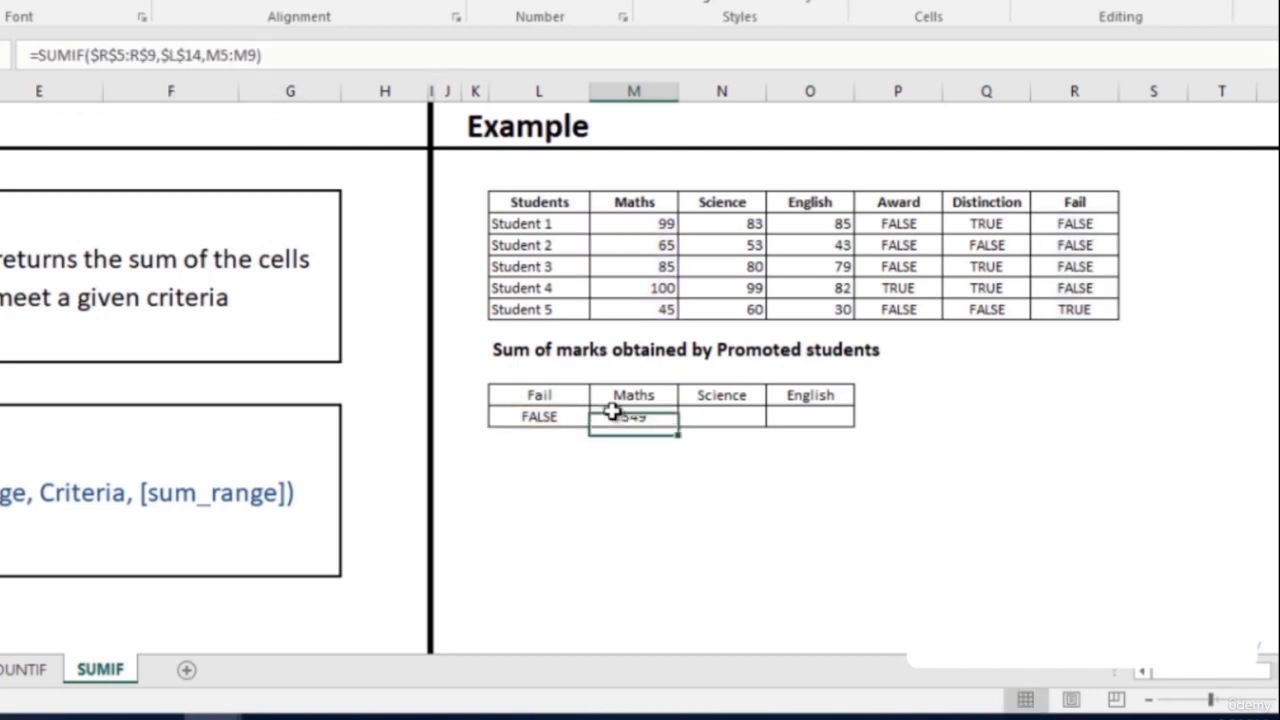
- Fill the Maths SUMIF formula across the Science and English cells of the promoted students' sums
drag(678, 433, 820, 418)
click(794, 496)
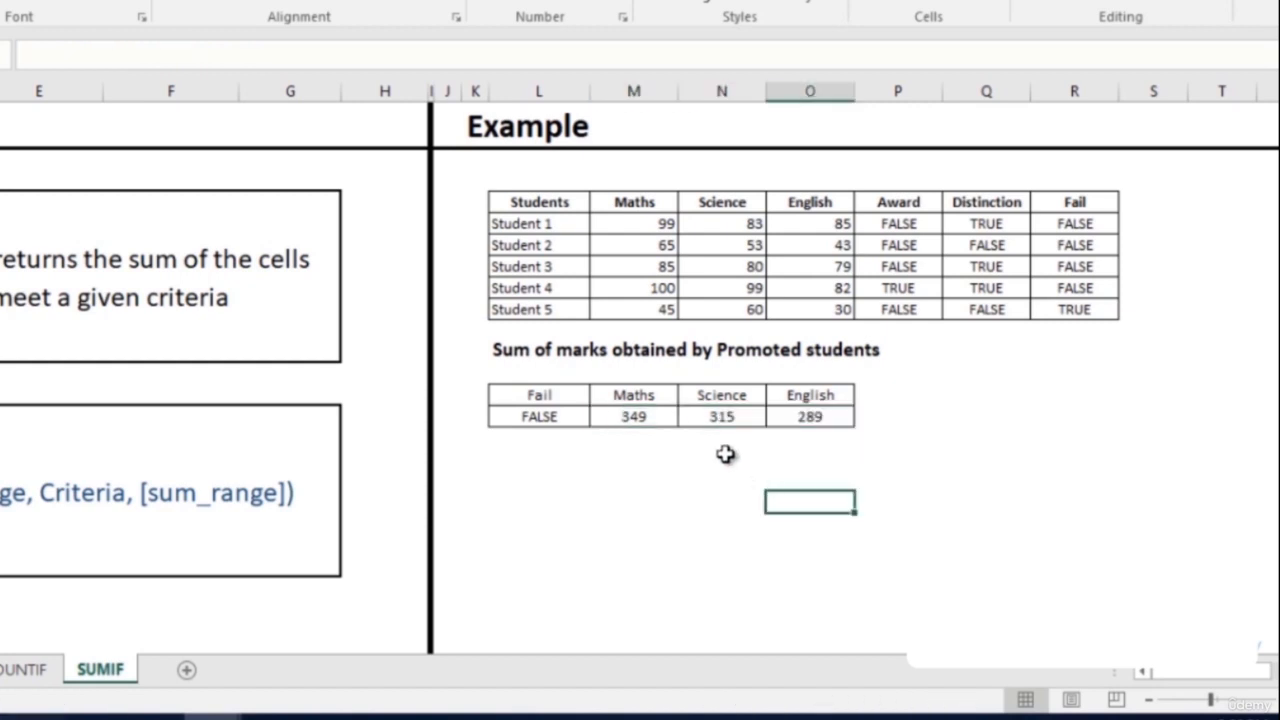